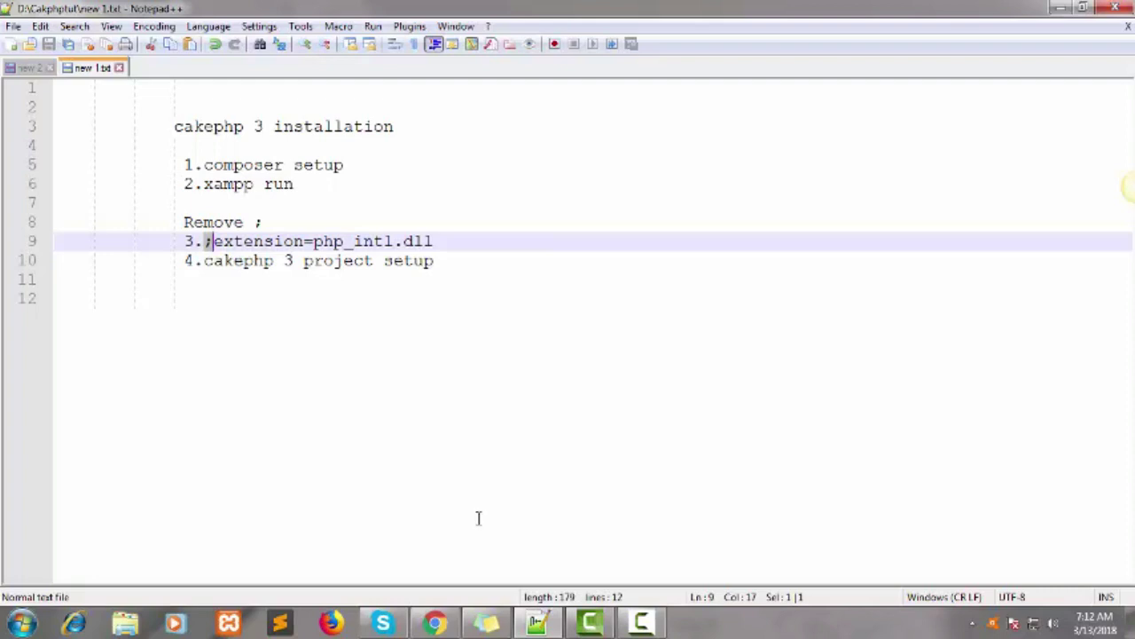
- Switch to Chrome and search Google for composer
click(435, 626)
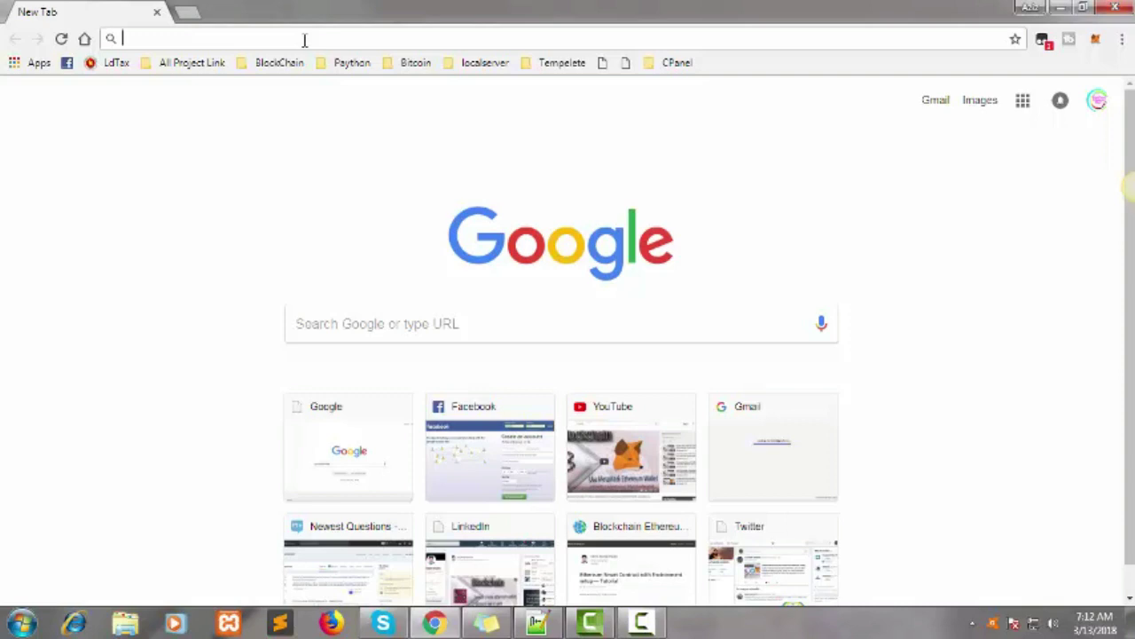
click(304, 39)
text(cmo)
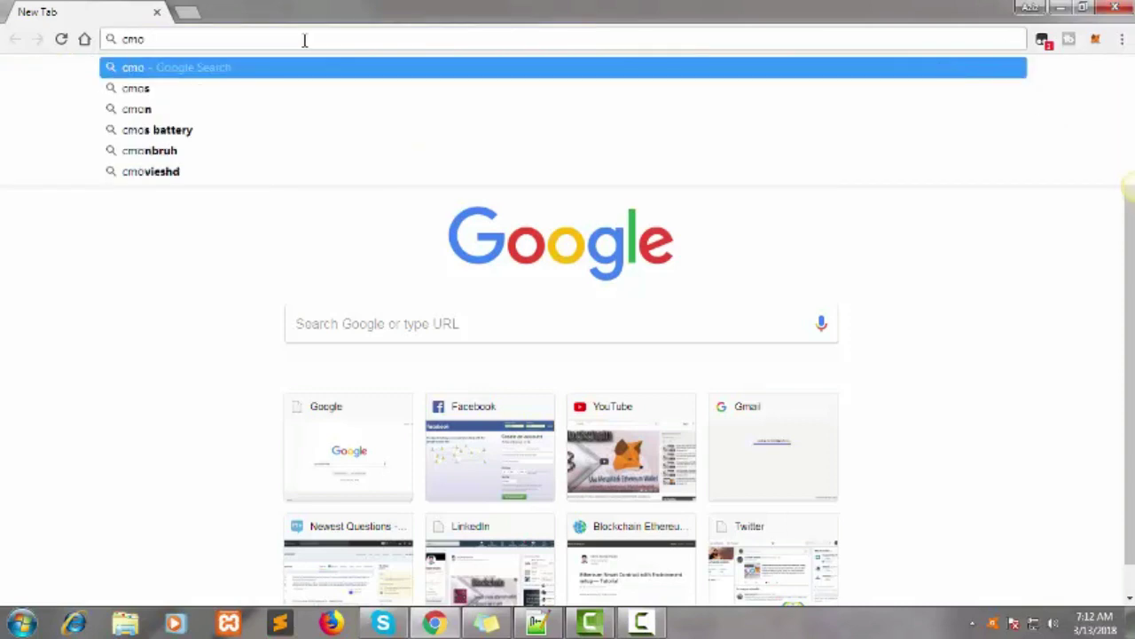
text(p)
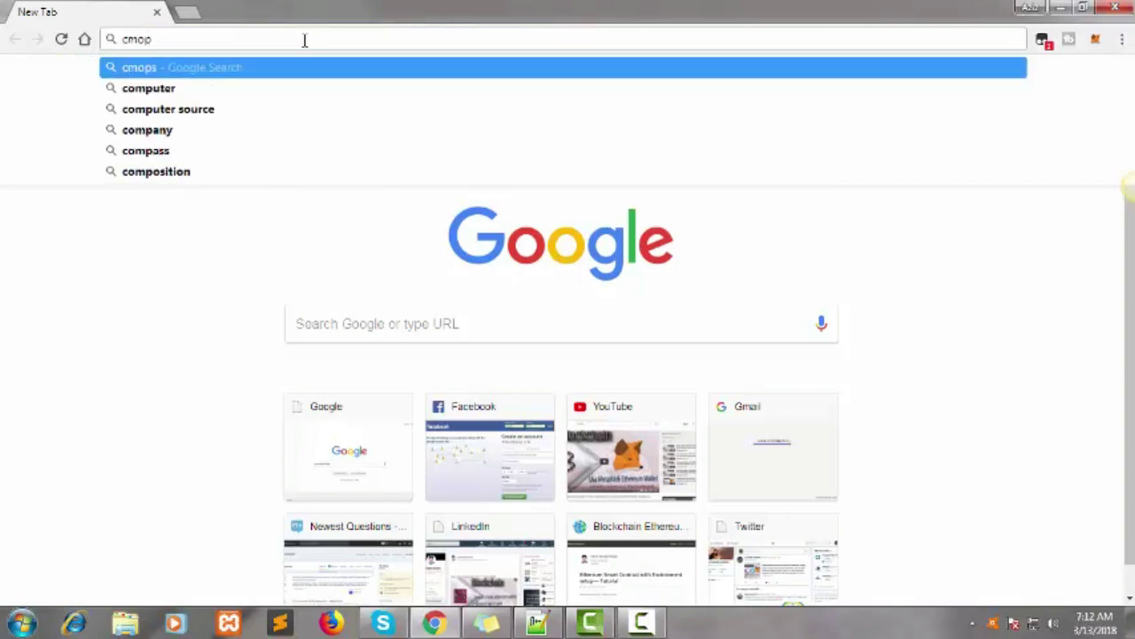
text(soer)
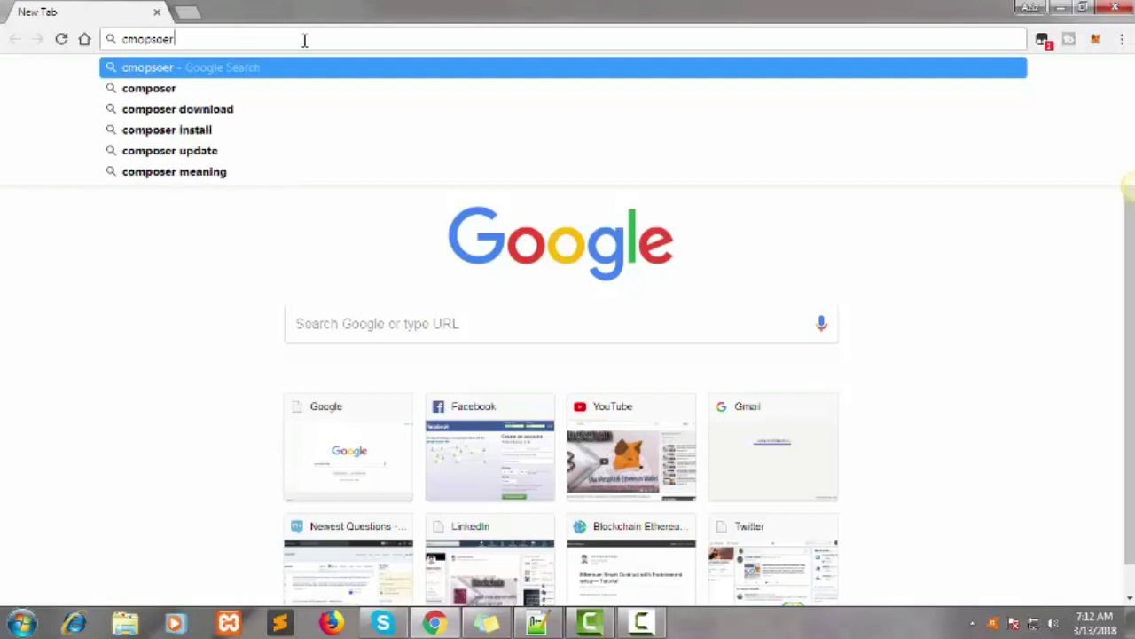
key(Return)
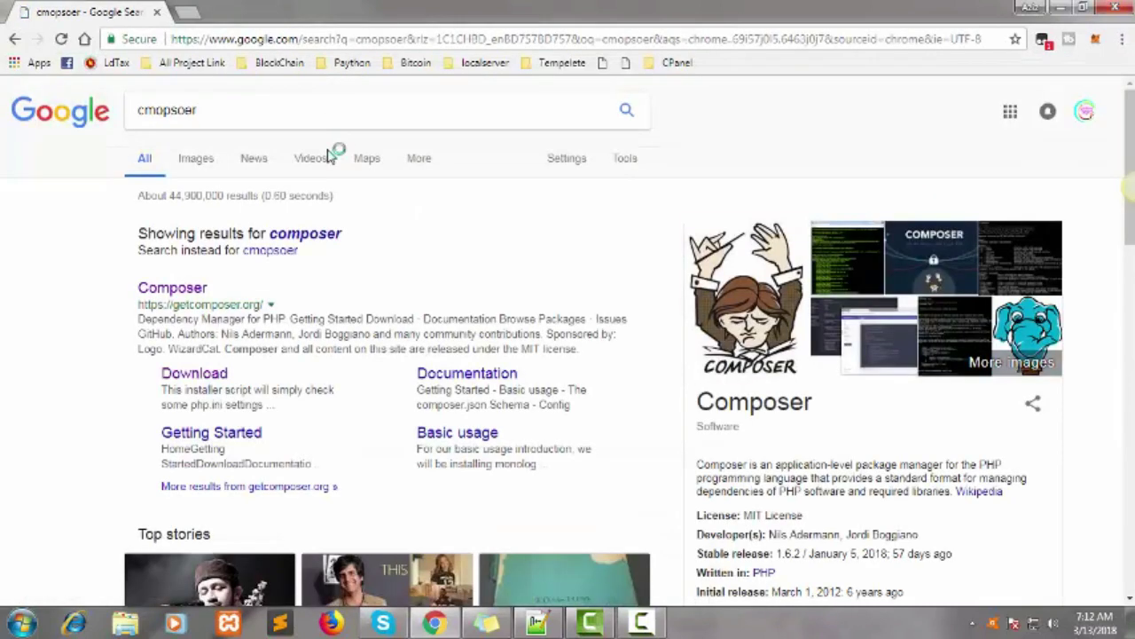
click(321, 235)
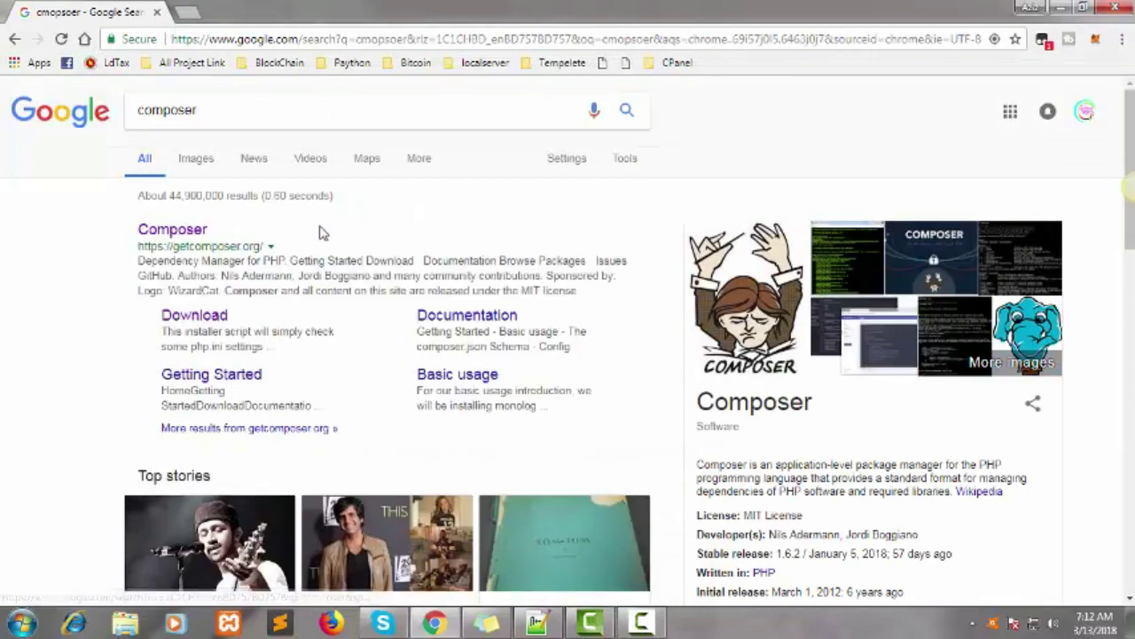
- Open the getcomposer.org download page and download the Windows installer Composer-Setup.exe
click(197, 230)
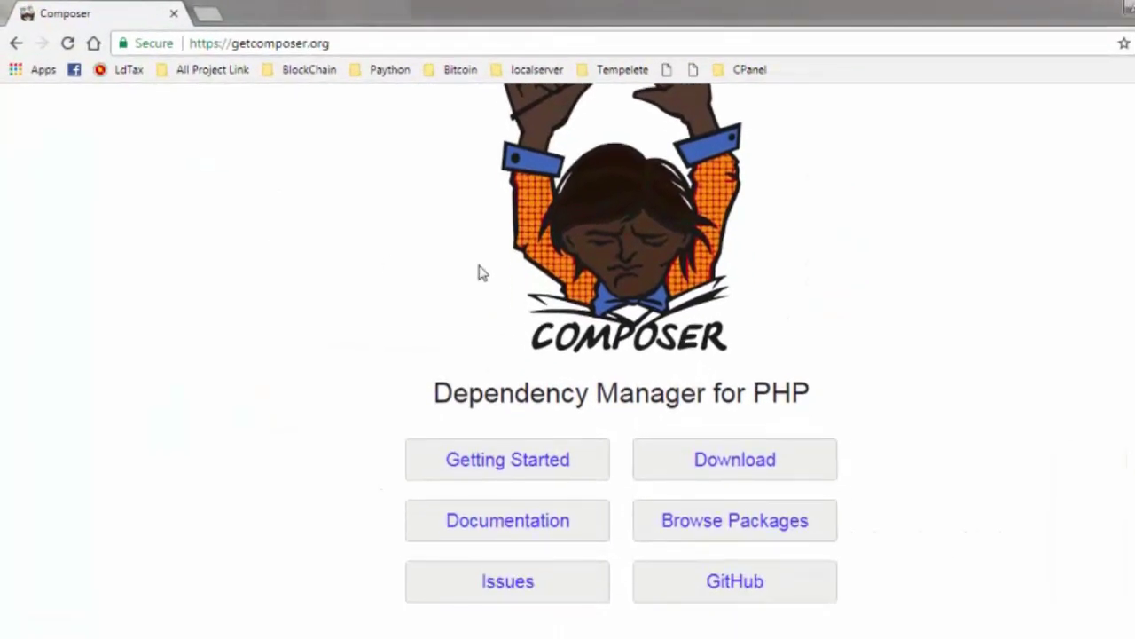
click(743, 478)
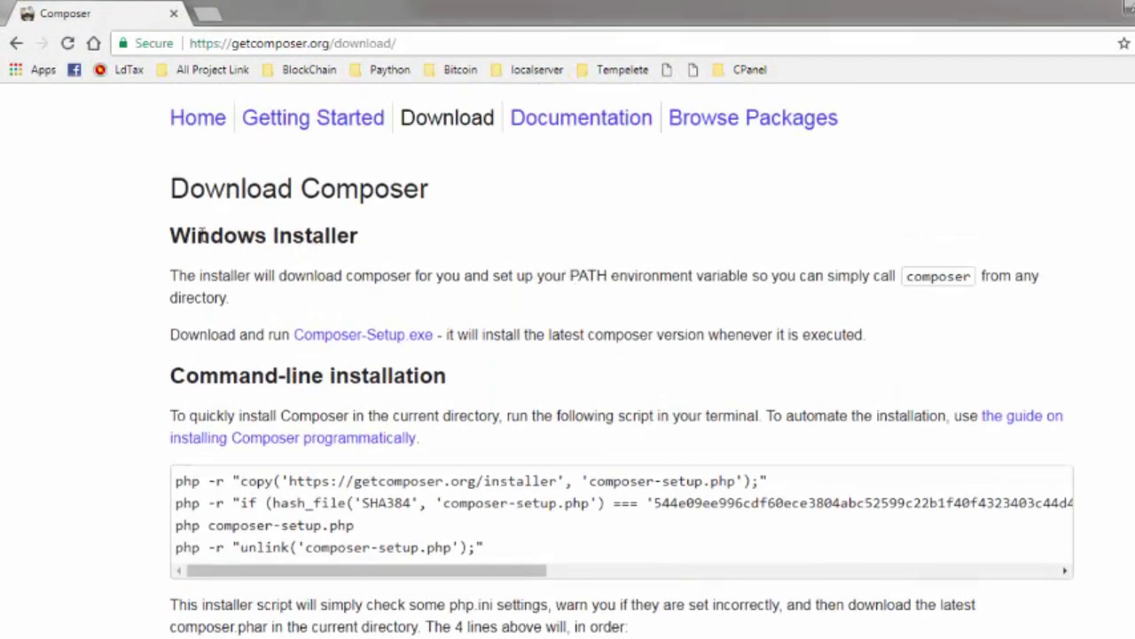
scroll(539, 351, down, 5)
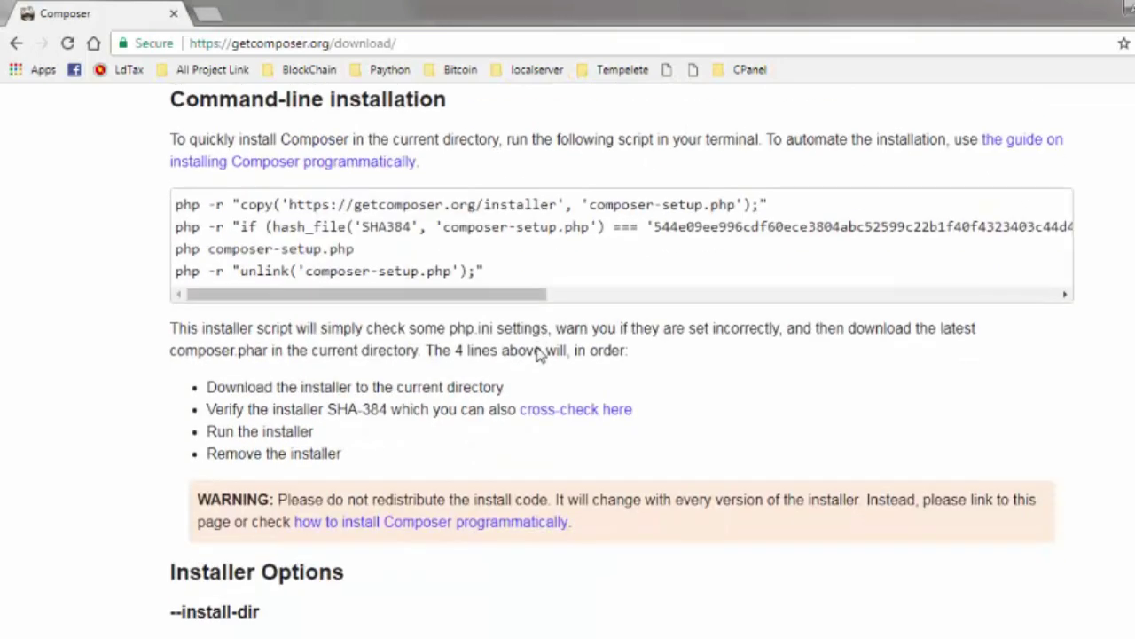
scroll(537, 347, up, 1)
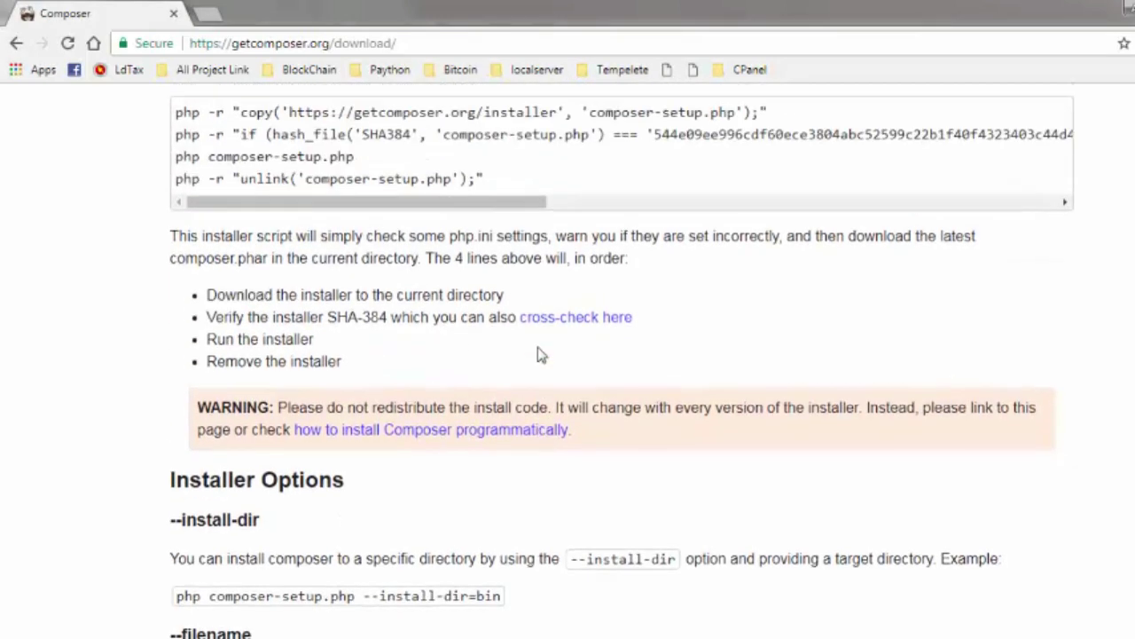
scroll(543, 346, up, 1)
scroll(548, 344, up, 1)
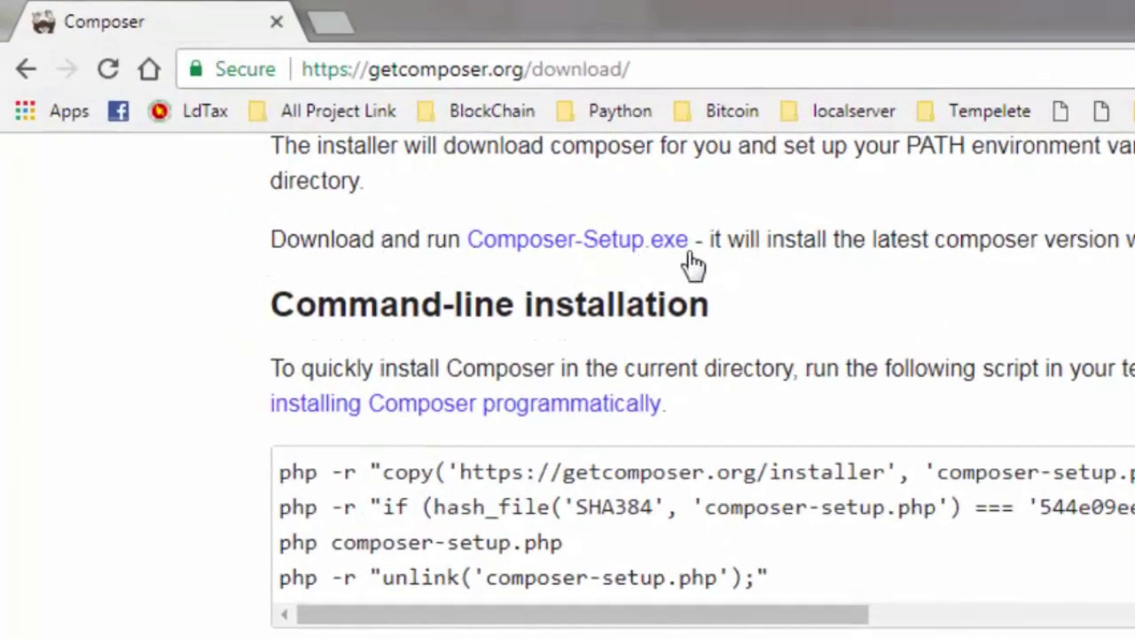
click(623, 251)
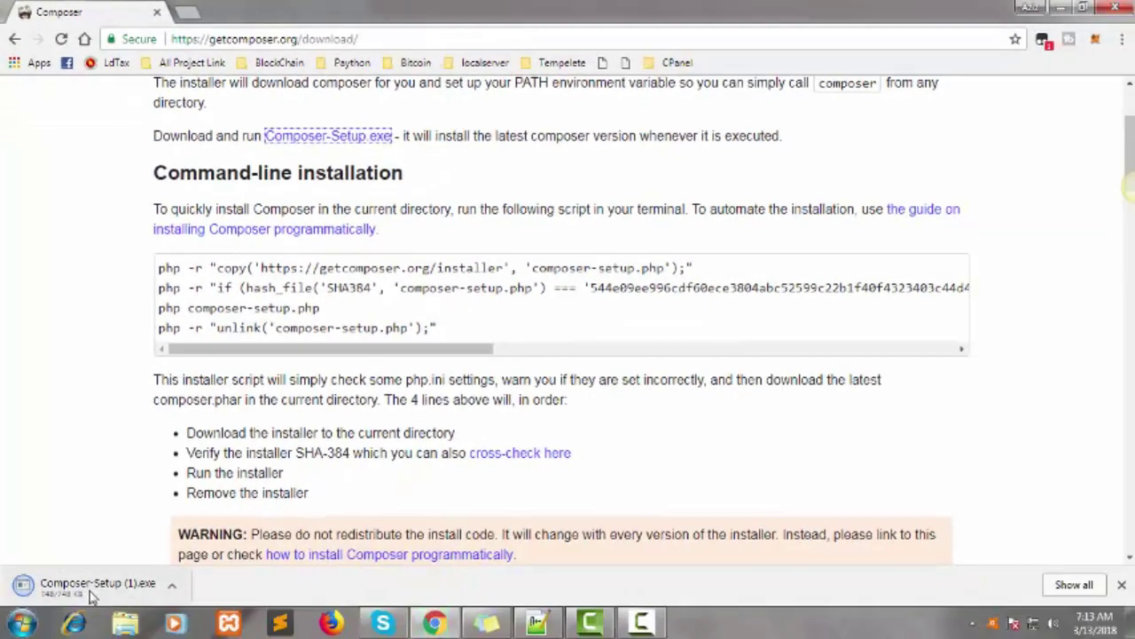
- Show the downloaded Composer-Setup (1).exe in its folder and run it, allowing the security warning
click(171, 586)
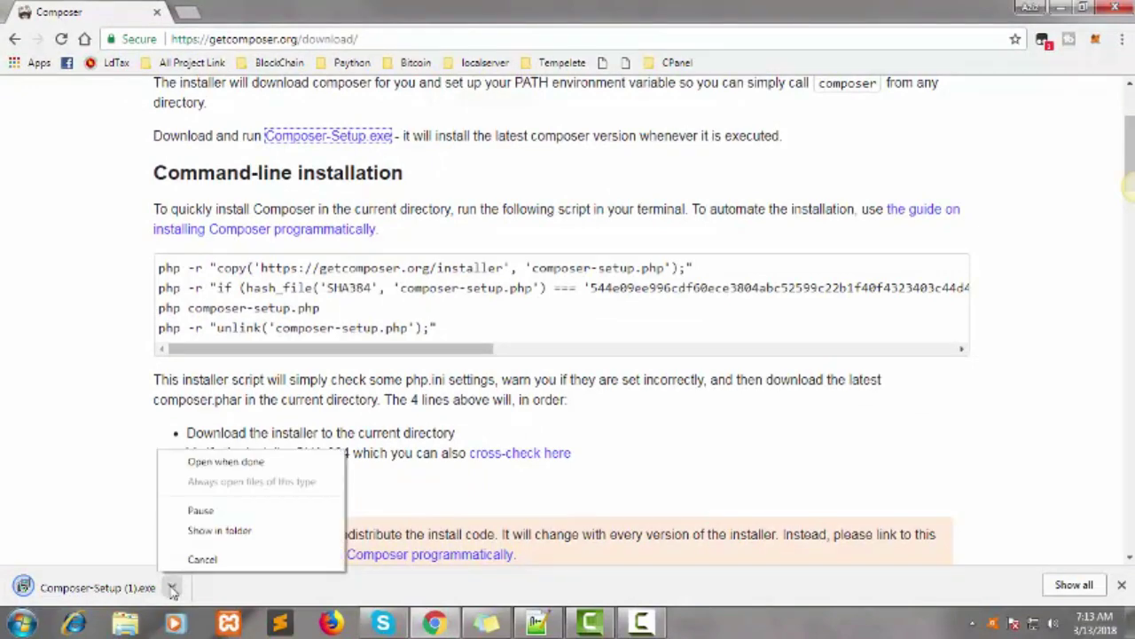
click(211, 536)
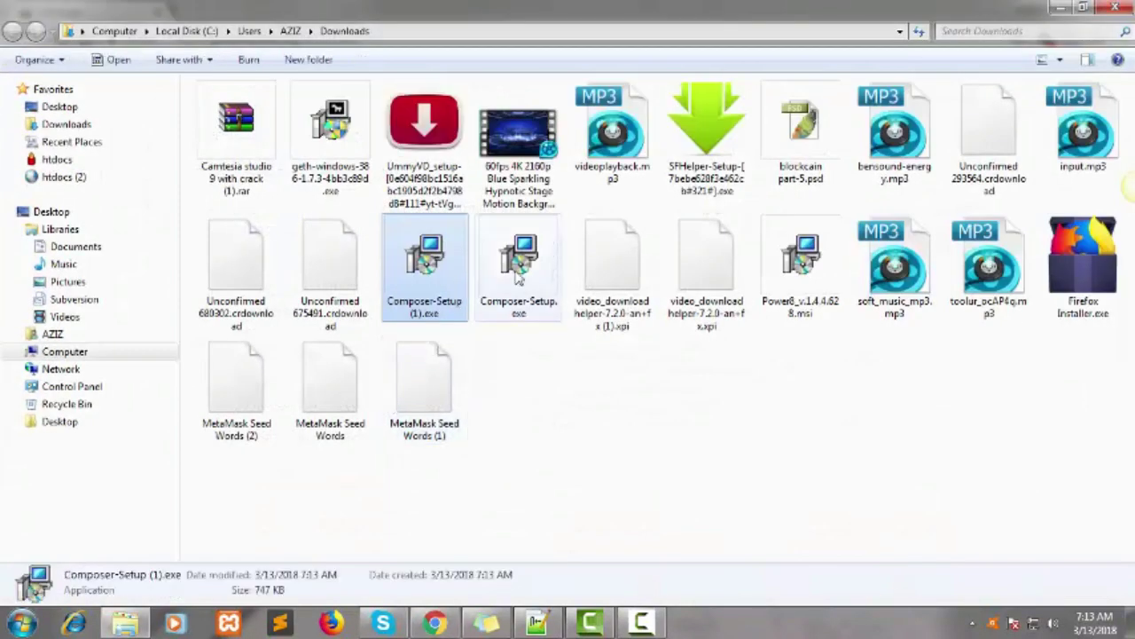
double_click(438, 257)
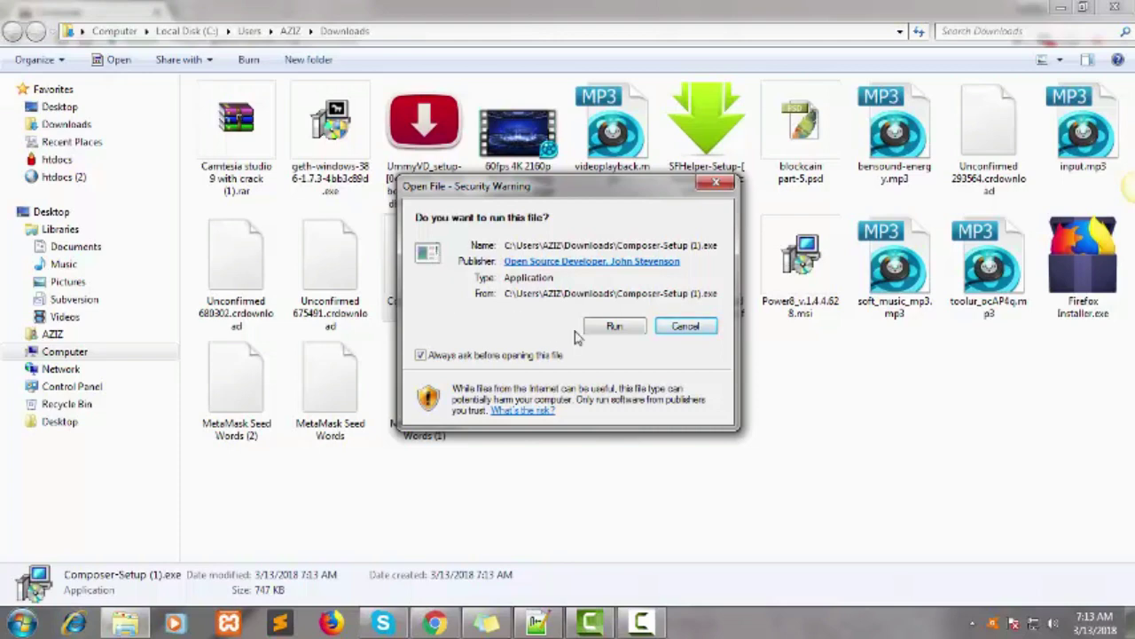
click(615, 327)
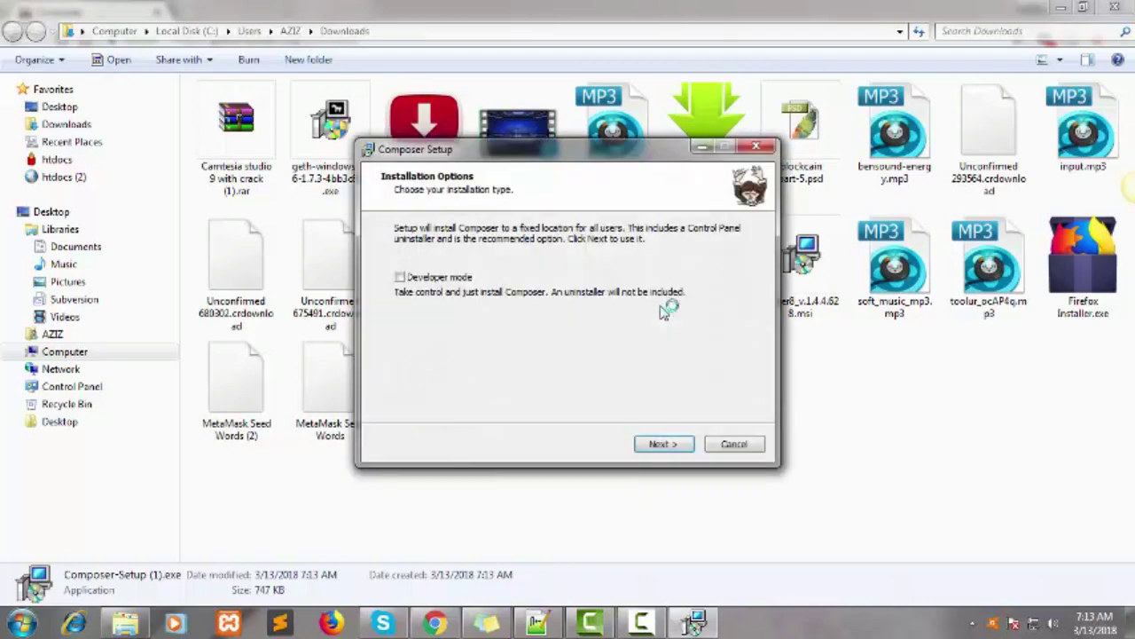
- Enable developer mode in Composer Setup and accept C:\composer as the destination folder
click(400, 277)
click(664, 447)
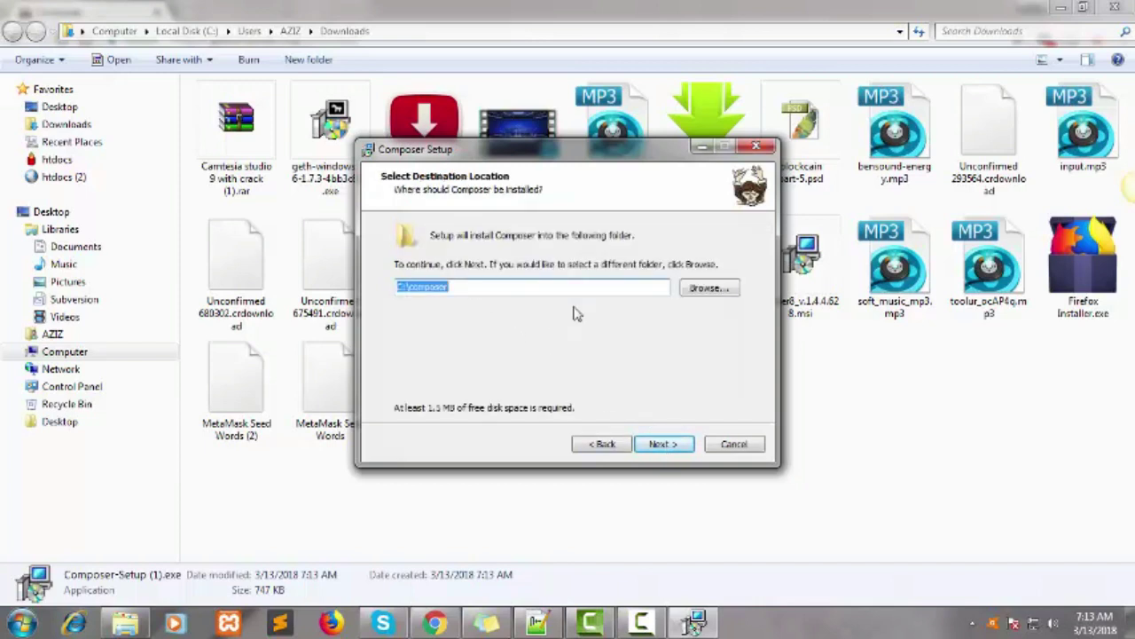
click(729, 290)
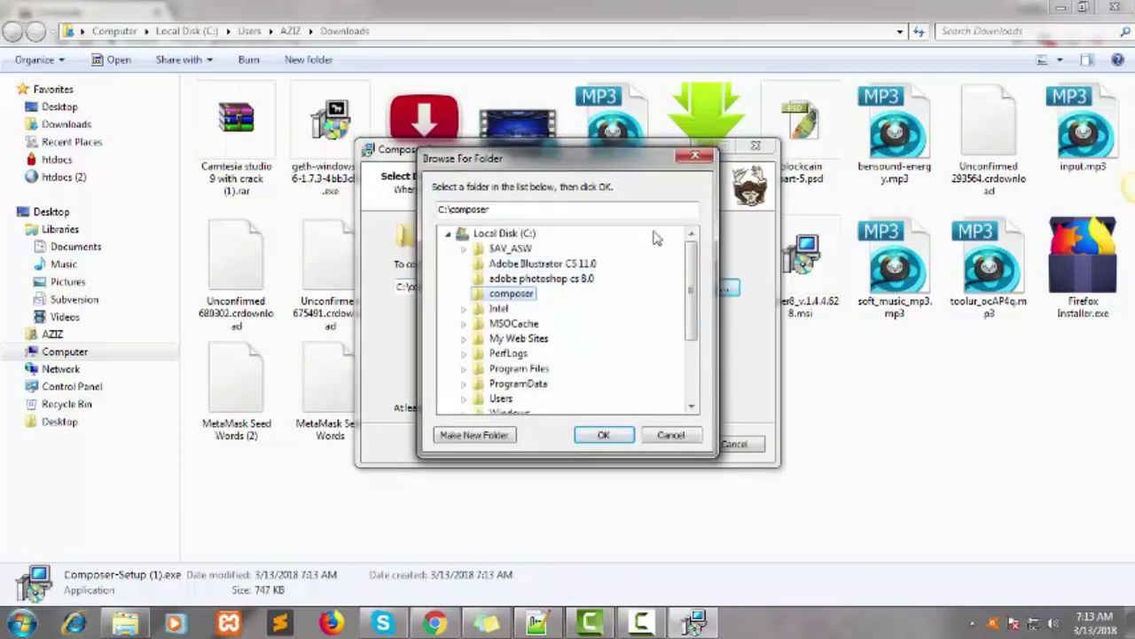
click(698, 157)
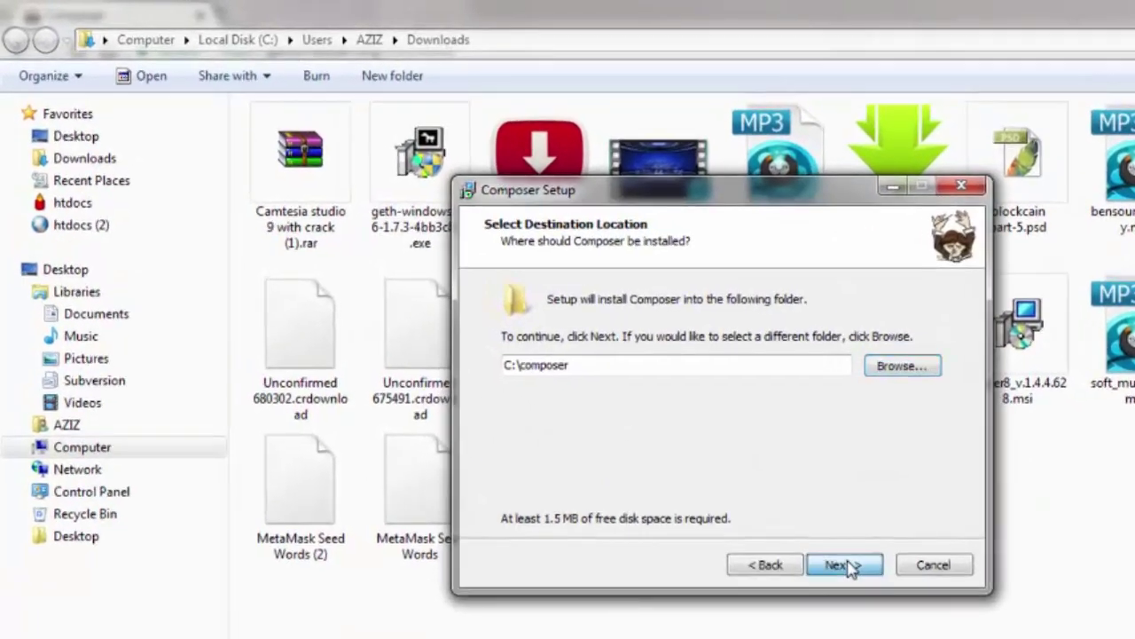
click(681, 444)
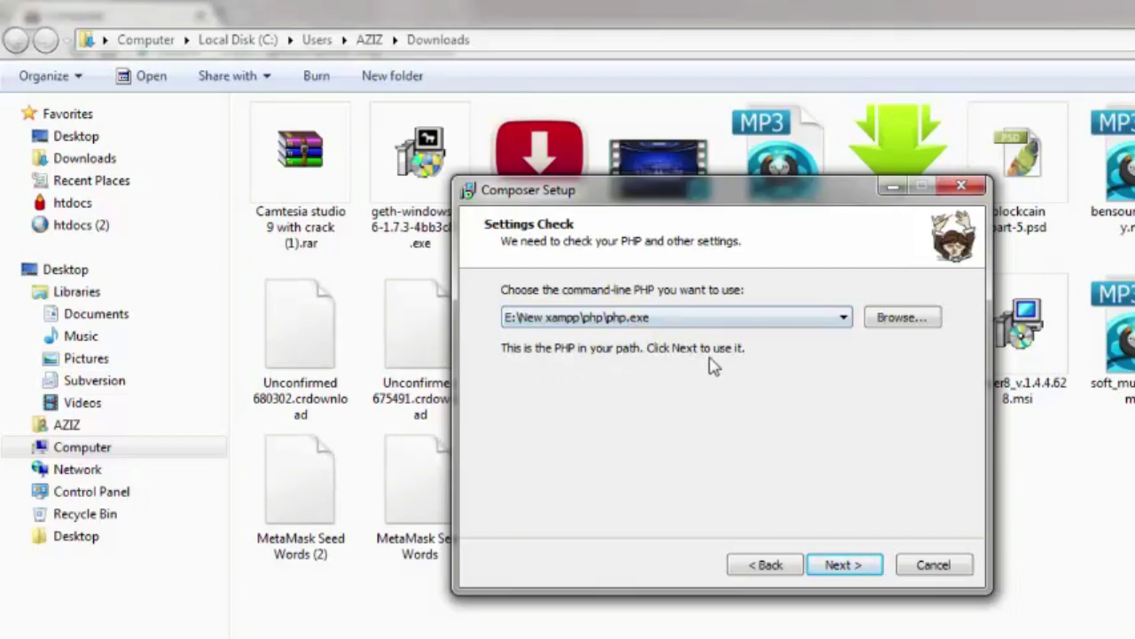
- Choose E:\New xampp\php\php.exe as the command-line PHP, continue to the proxy settings, and exit the setup without installing
click(699, 321)
click(672, 335)
click(842, 565)
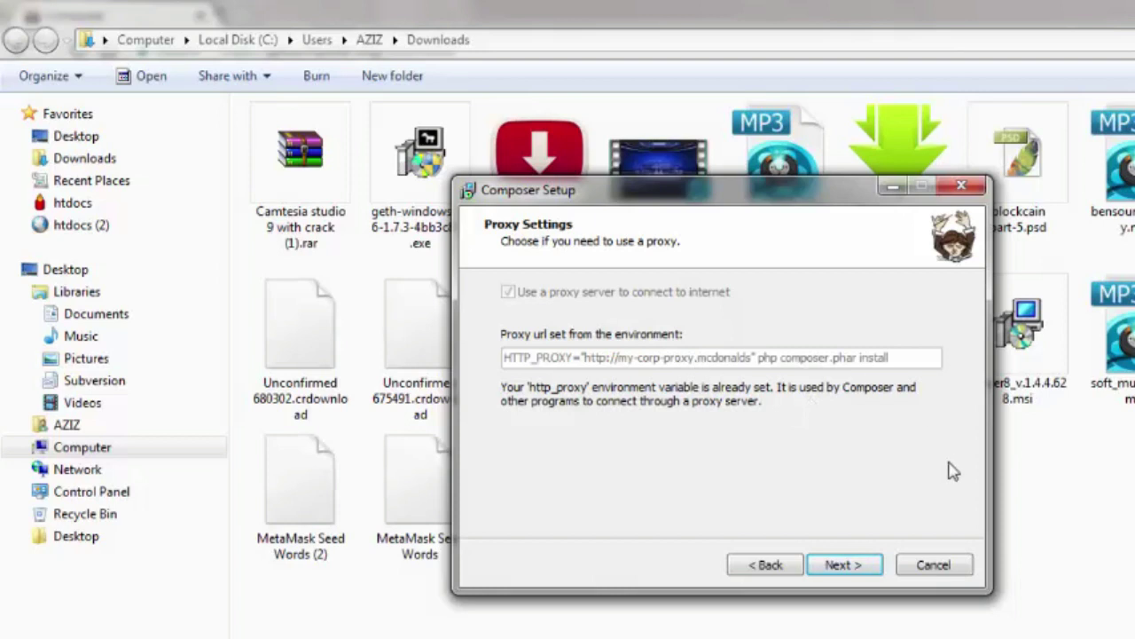
click(954, 570)
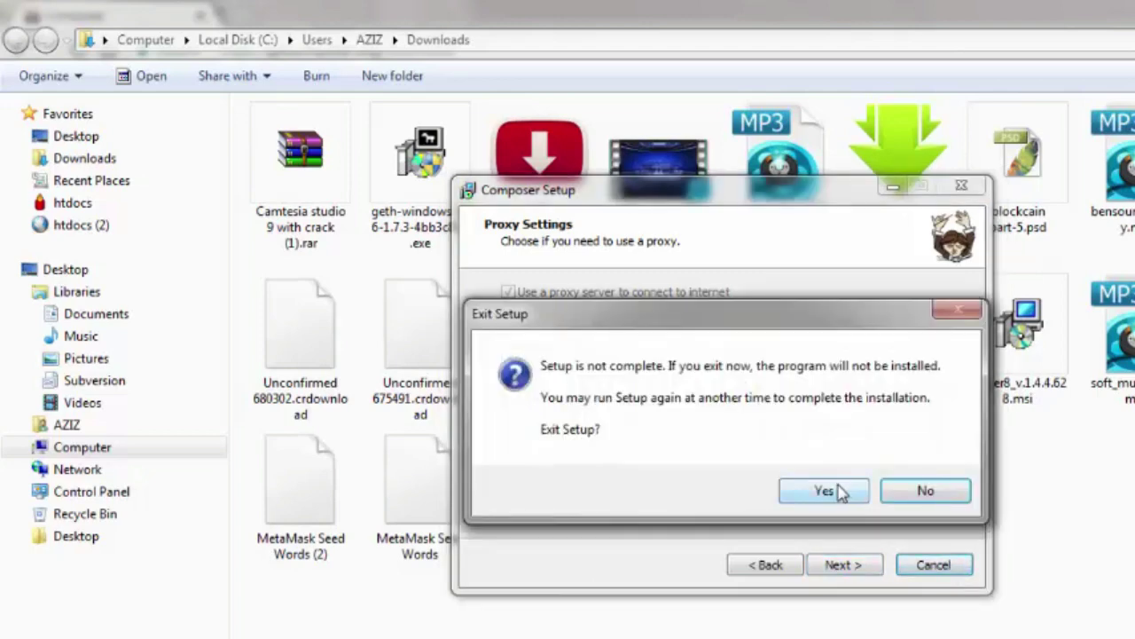
click(823, 490)
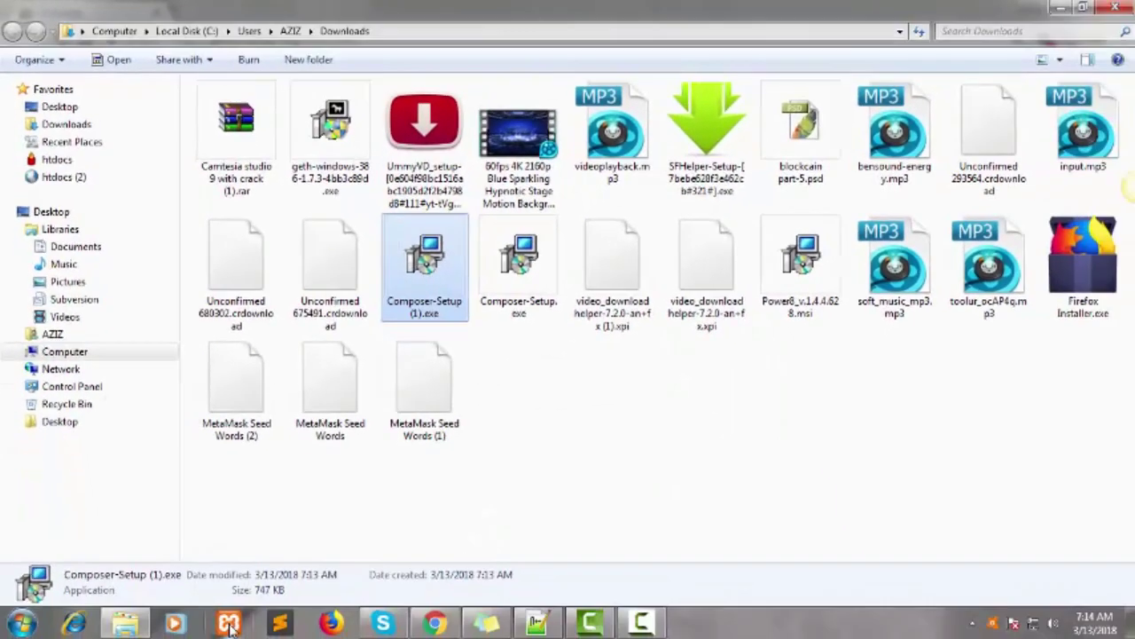
- Start the XAMPP Control Panel and open Apache's php.ini configuration file
click(228, 623)
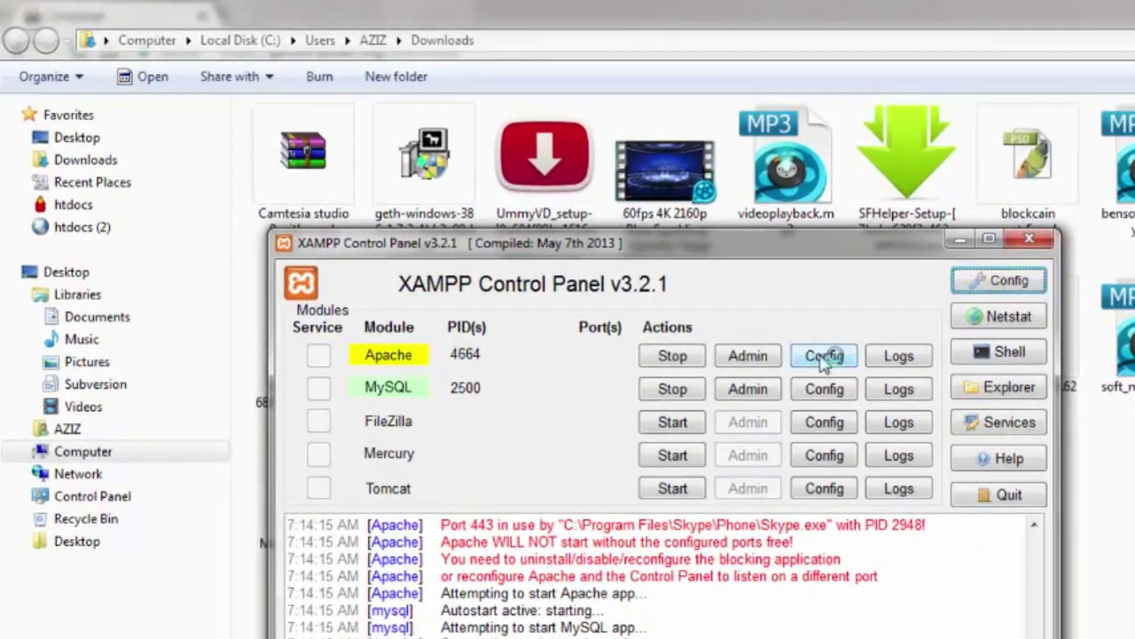
click(824, 359)
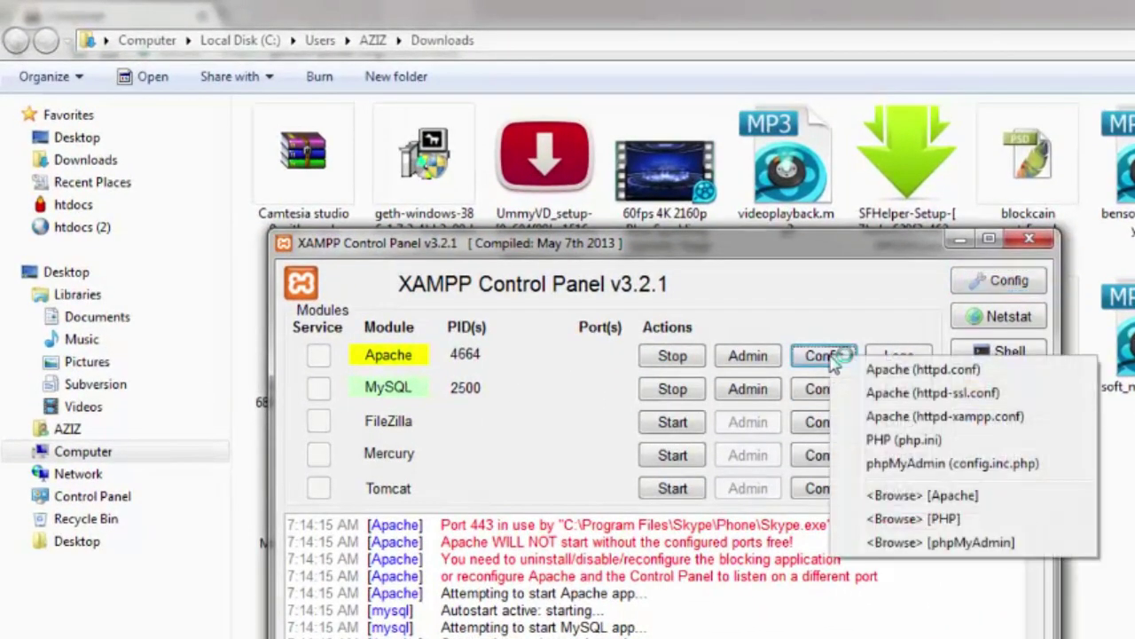
click(894, 441)
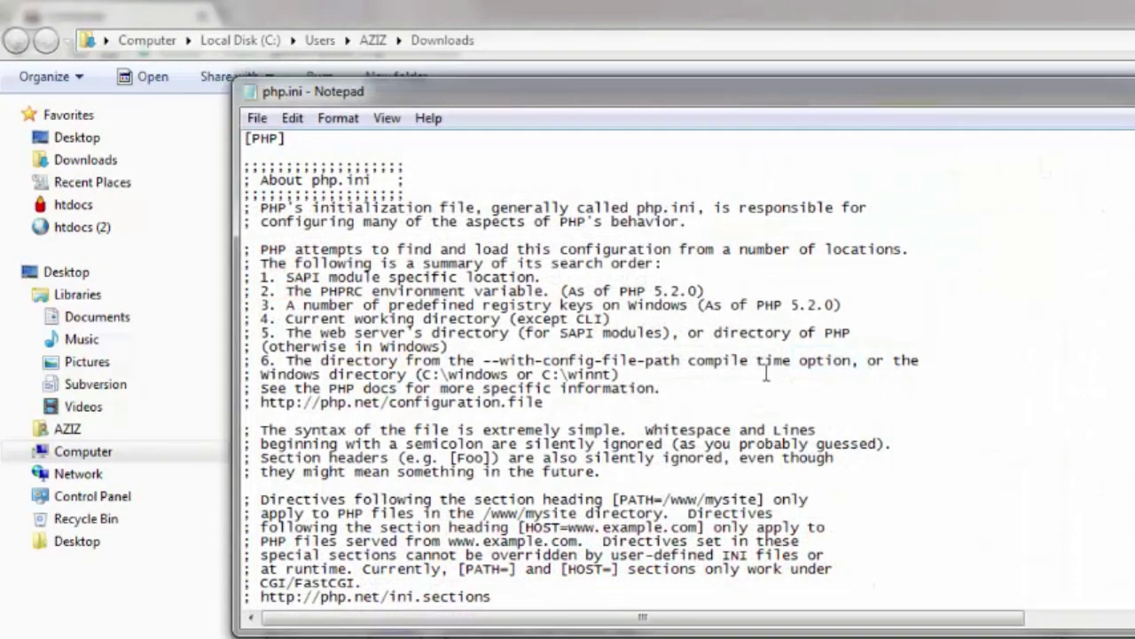
- Search php.ini for "intl", check the extension=php_intl.dll line for a leading semicolon, and close the file
scroll(754, 383, down, 1)
scroll(754, 383, down, 1)
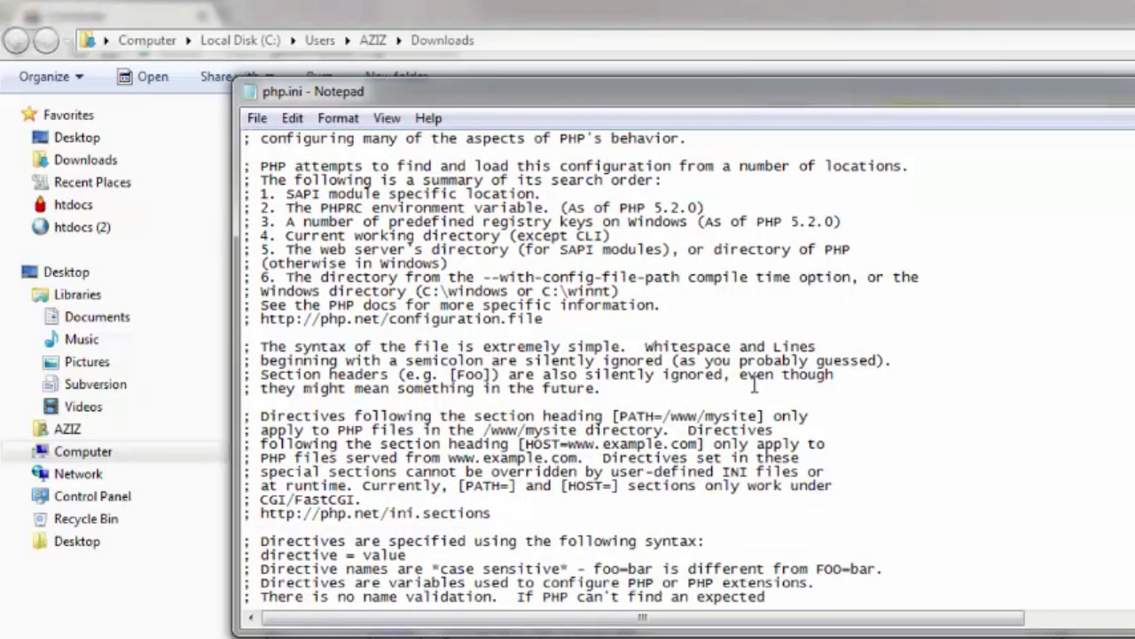
key(ctrl+f)
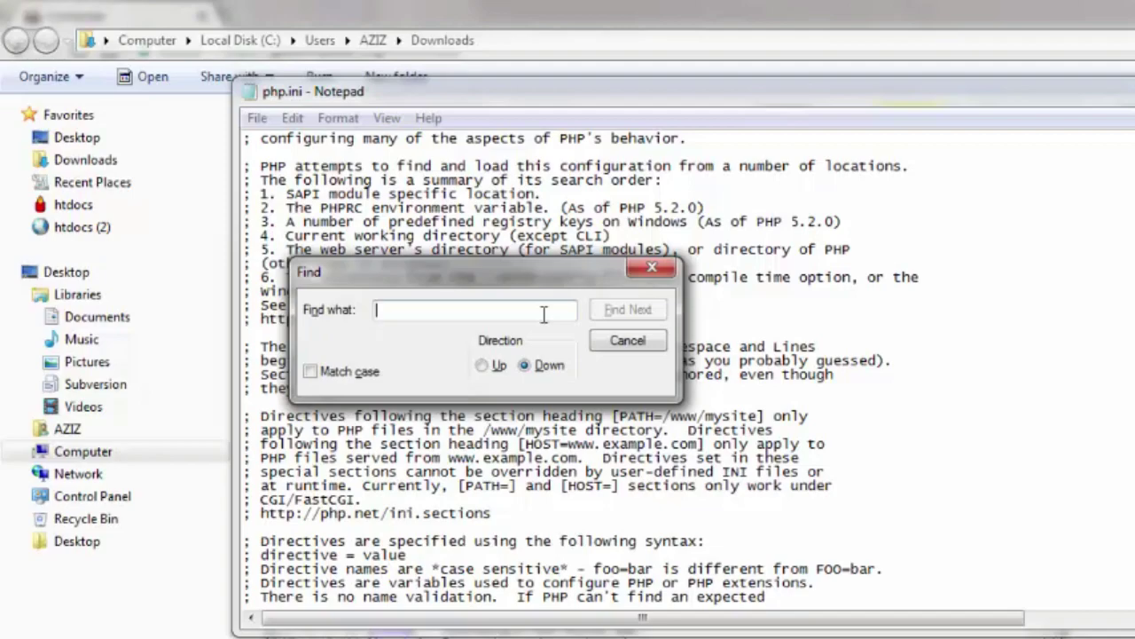
text(intl)
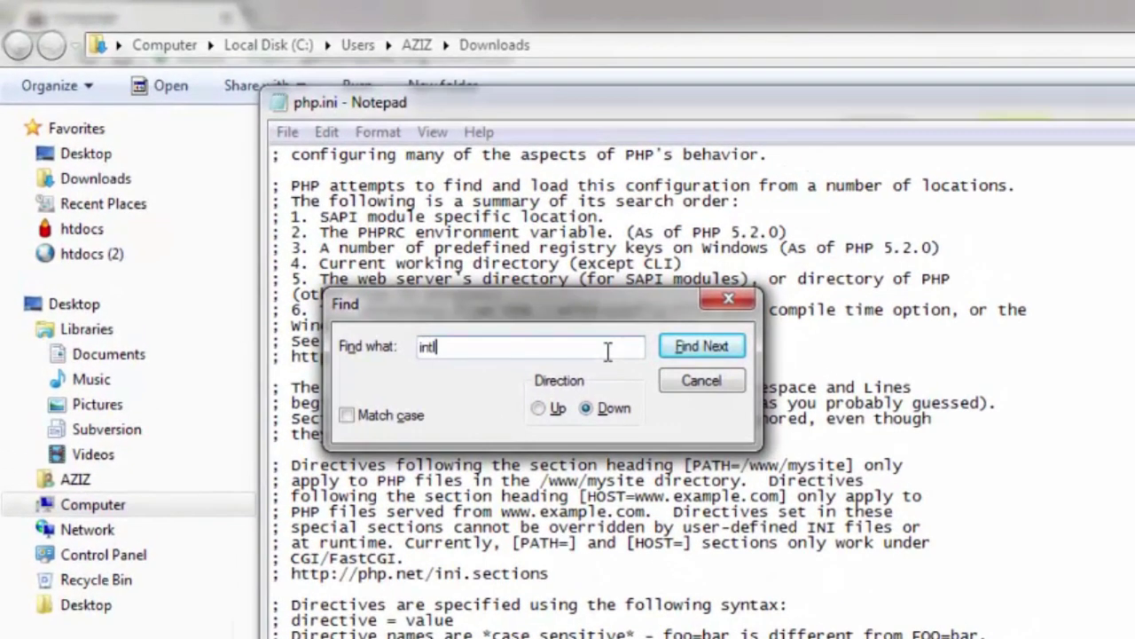
key(Return)
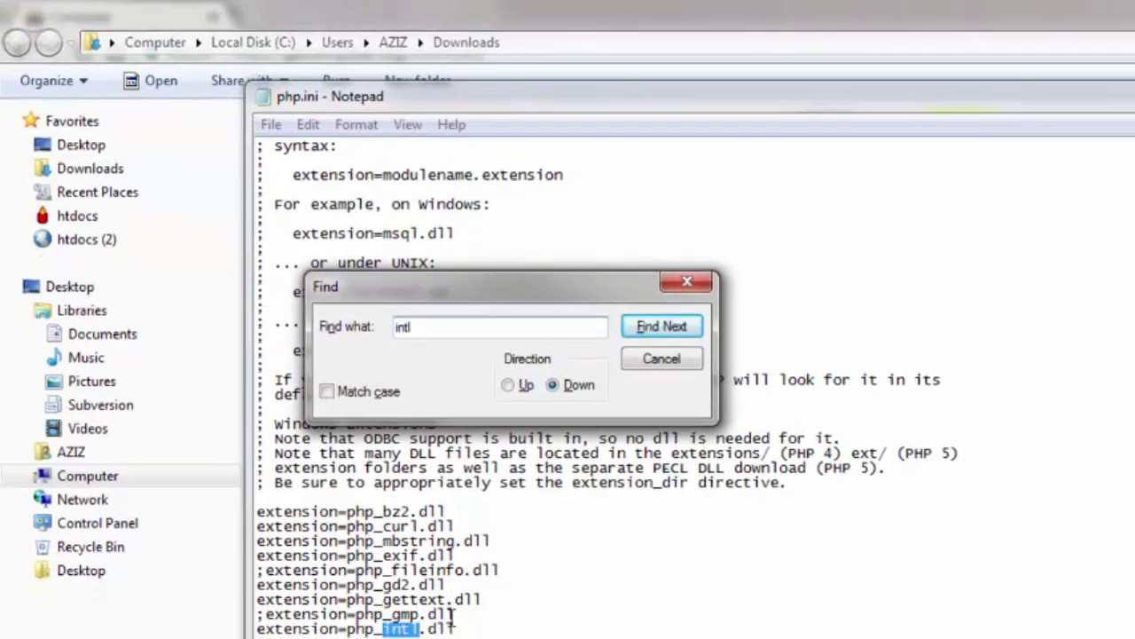
click(481, 638)
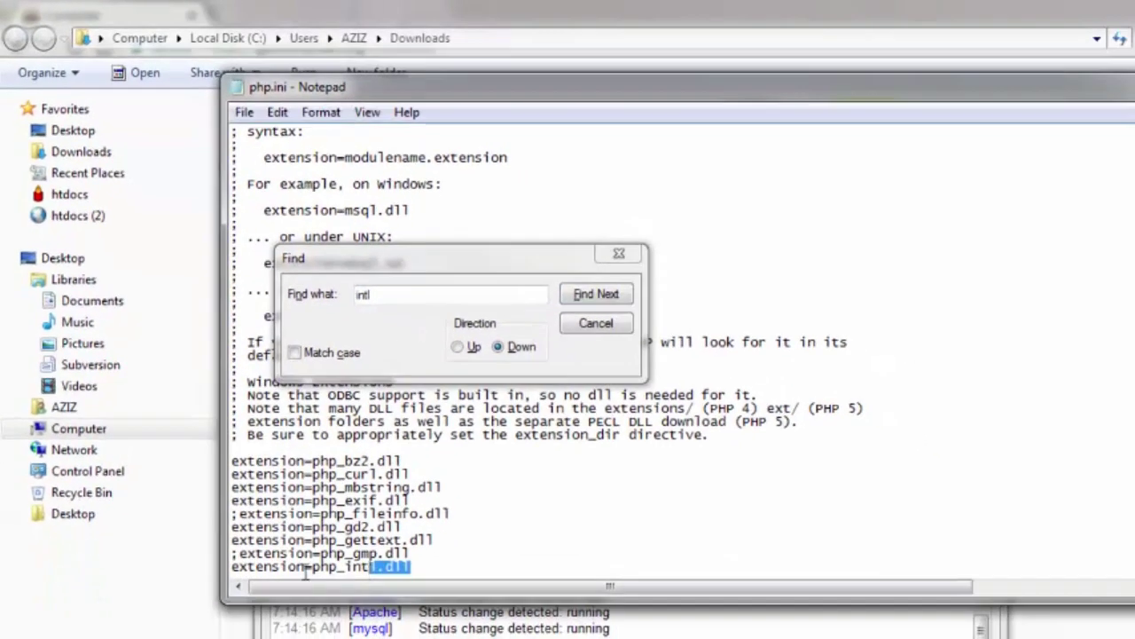
click(242, 588)
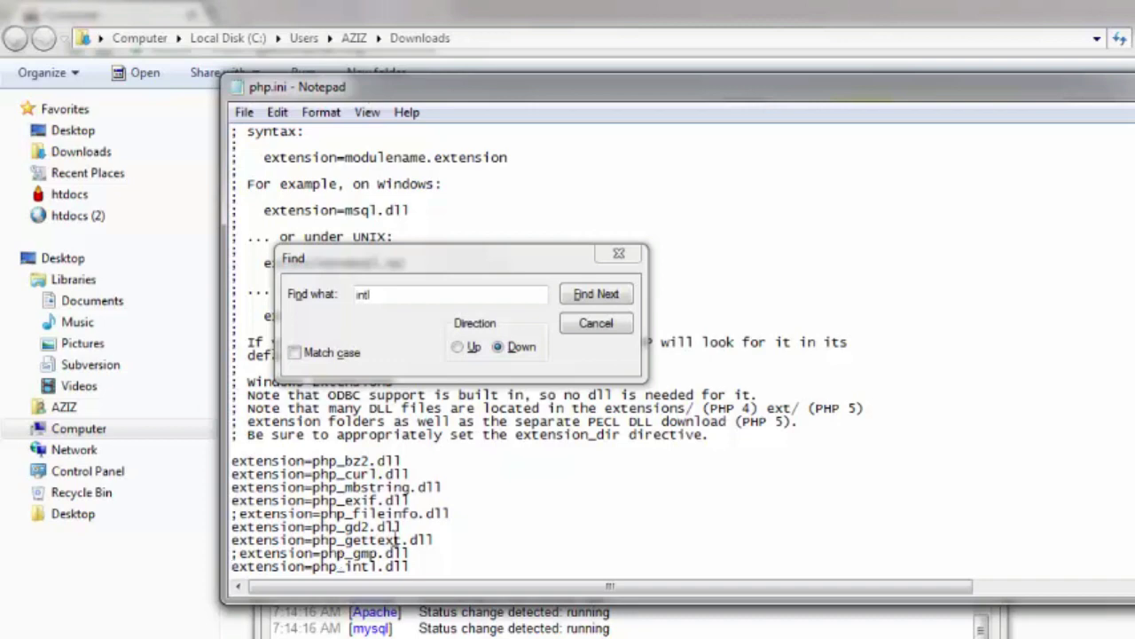
click(619, 255)
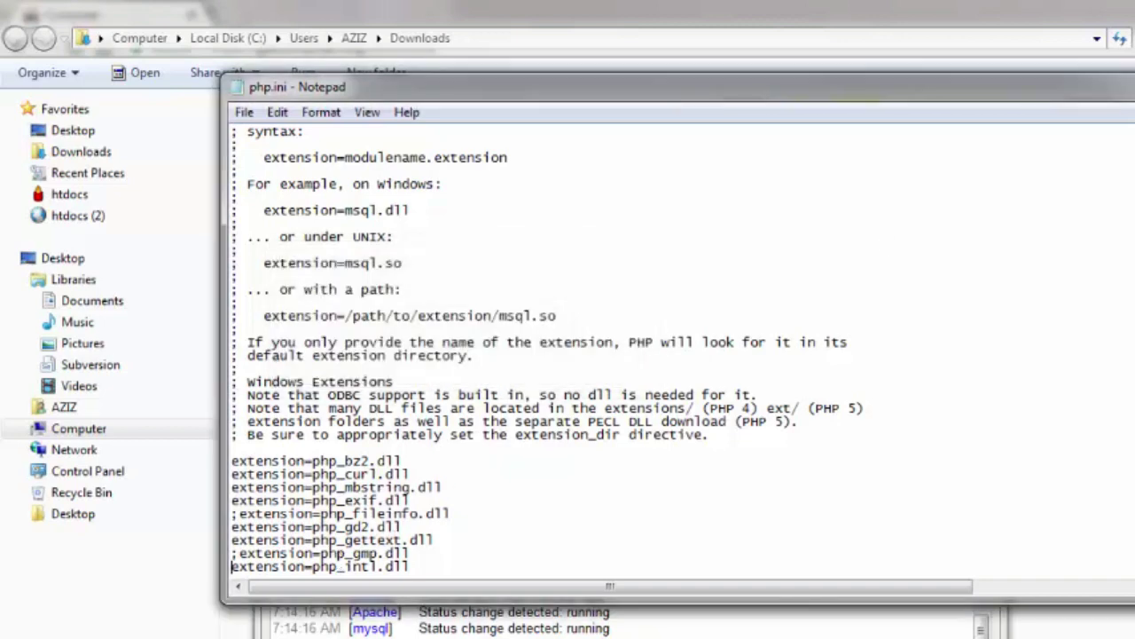
key(alt+F4)
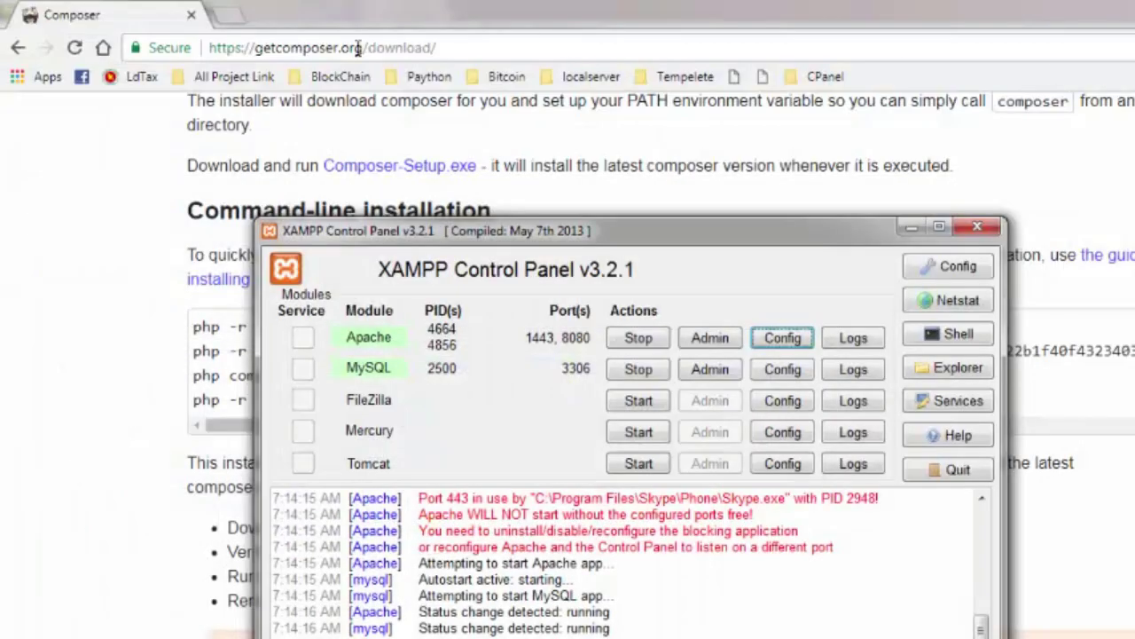
- Search the web for "cakephp 3" in a new browser tab
click(230, 16)
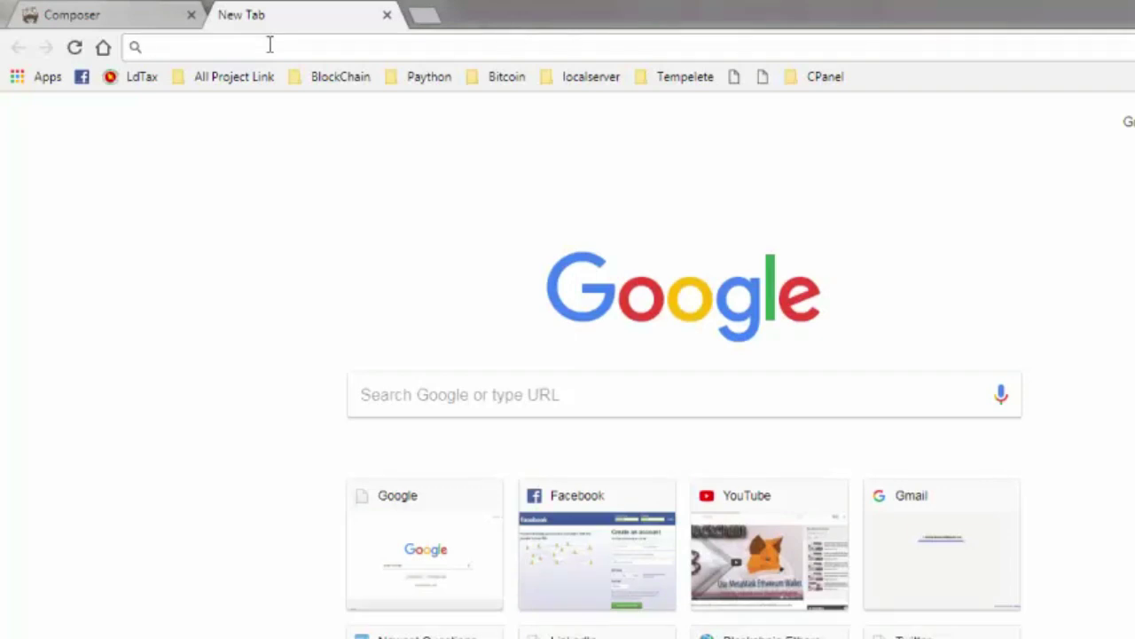
text(cakephp 3 folder structure image)
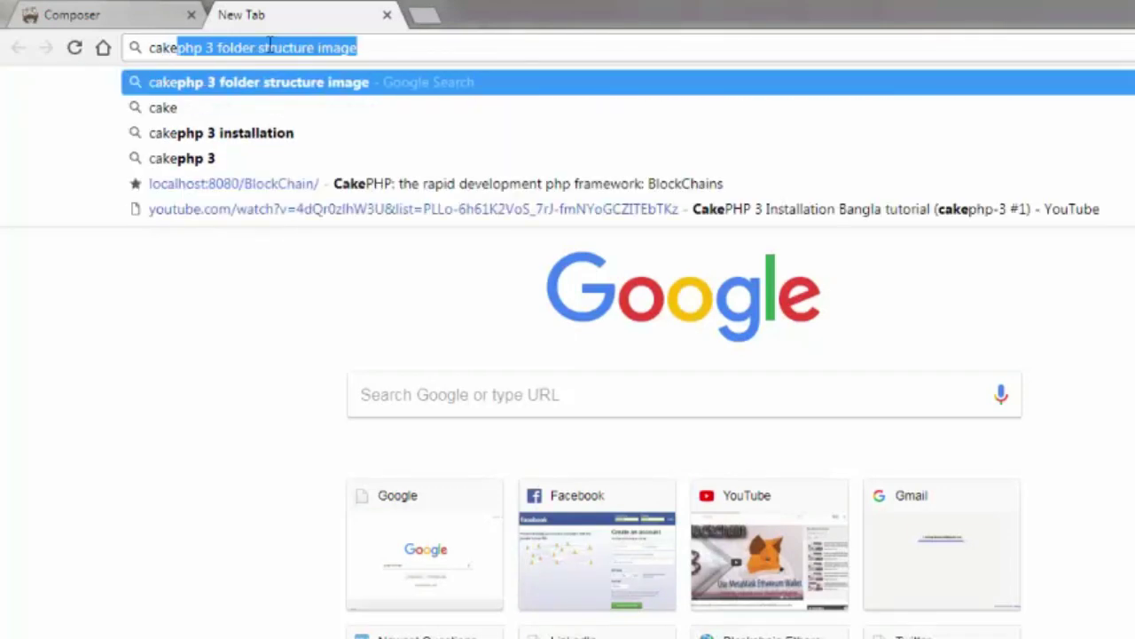
key(Right)
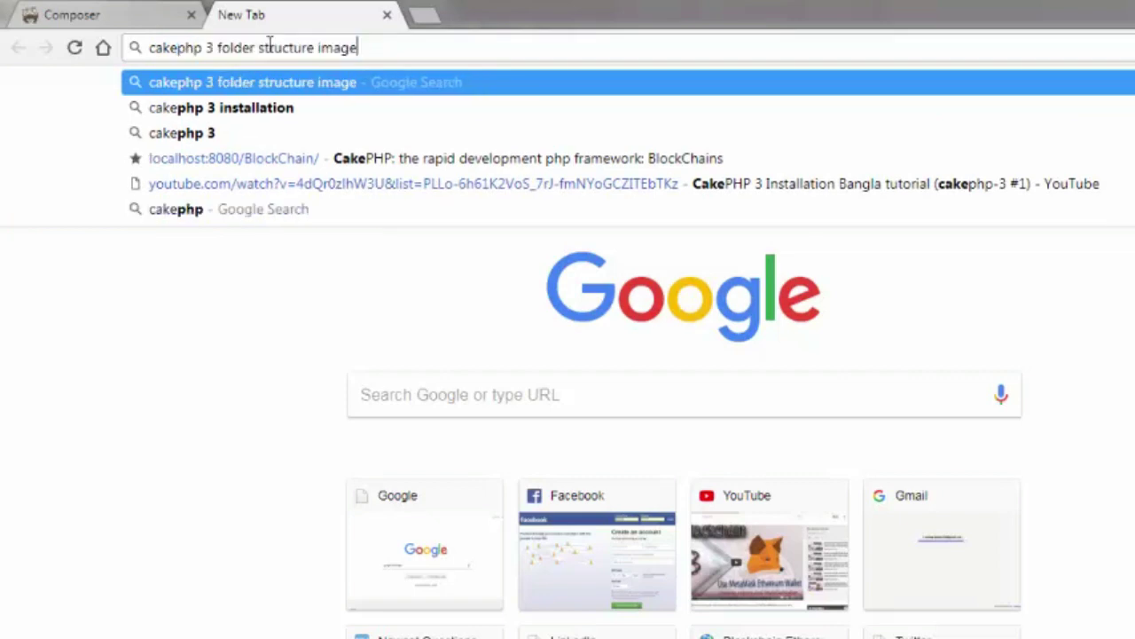
key(BackSpace)
key(BackSpace)
key(BackSpace)
key(BackSpace)
key(BackSpace)
key(BackSpace)
key(BackSpace)
key(BackSpace)
key(BackSpace)
key(BackSpace)
key(BackSpace)
key(BackSpace)
key(BackSpace)
key(BackSpace)
key(BackSpace)
key(BackSpace)
key(BackSpace)
key(BackSpace)
key(BackSpace)
key(BackSpace)
key(BackSpace)
key(BackSpace)
key(BackSpace)
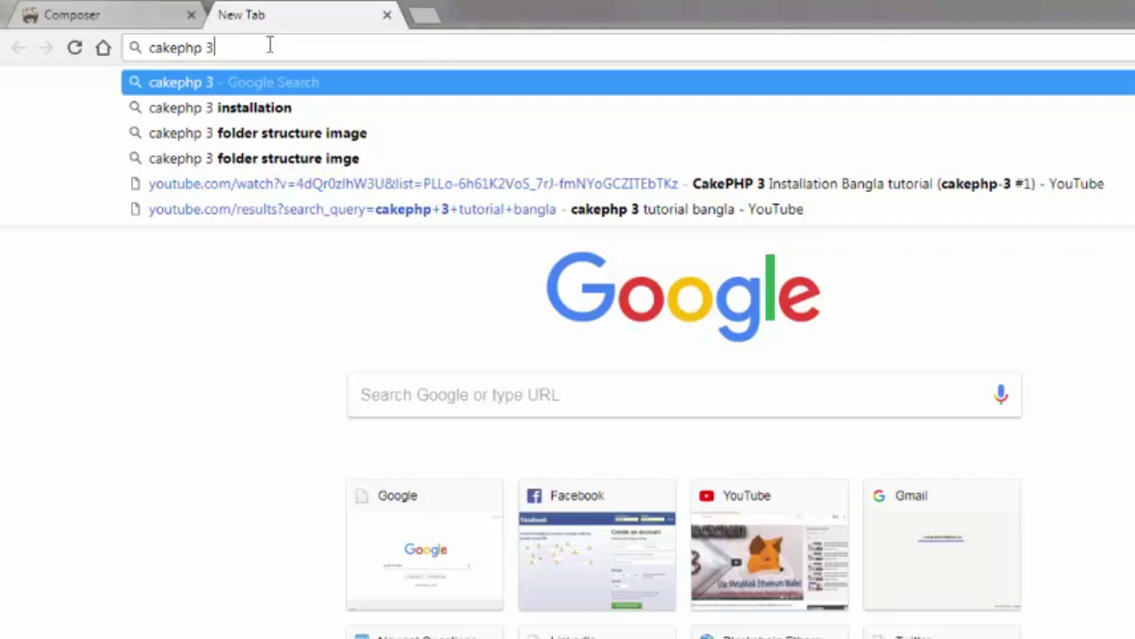
key(Return)
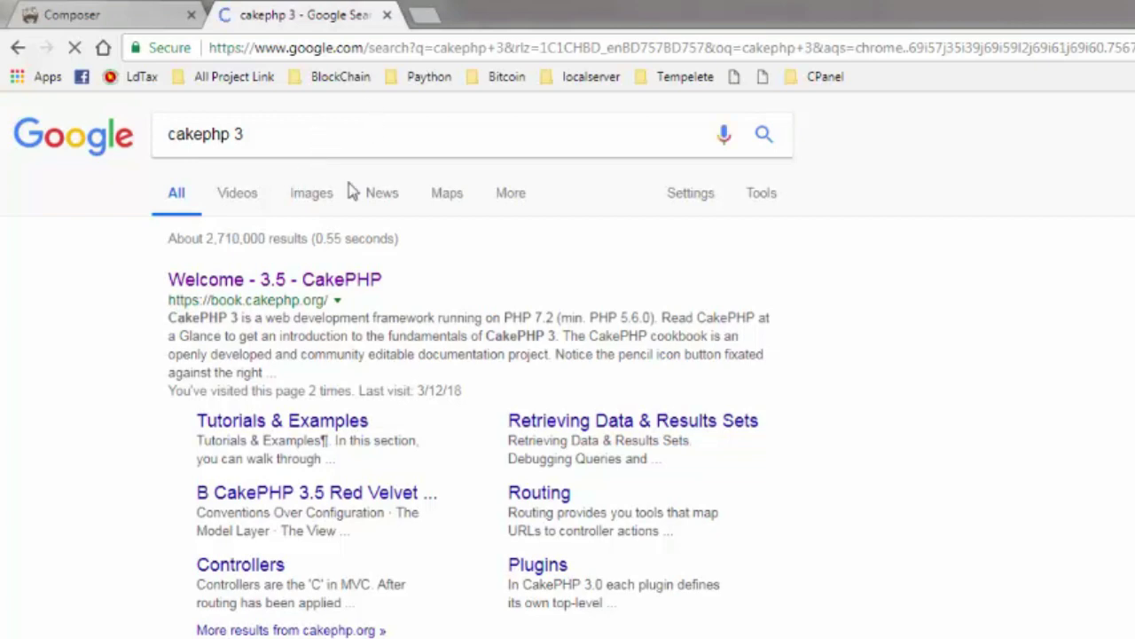
- Open the CakePHP 3.5 Cookbook from the search results and go to its Installation page under Getting Started
click(349, 293)
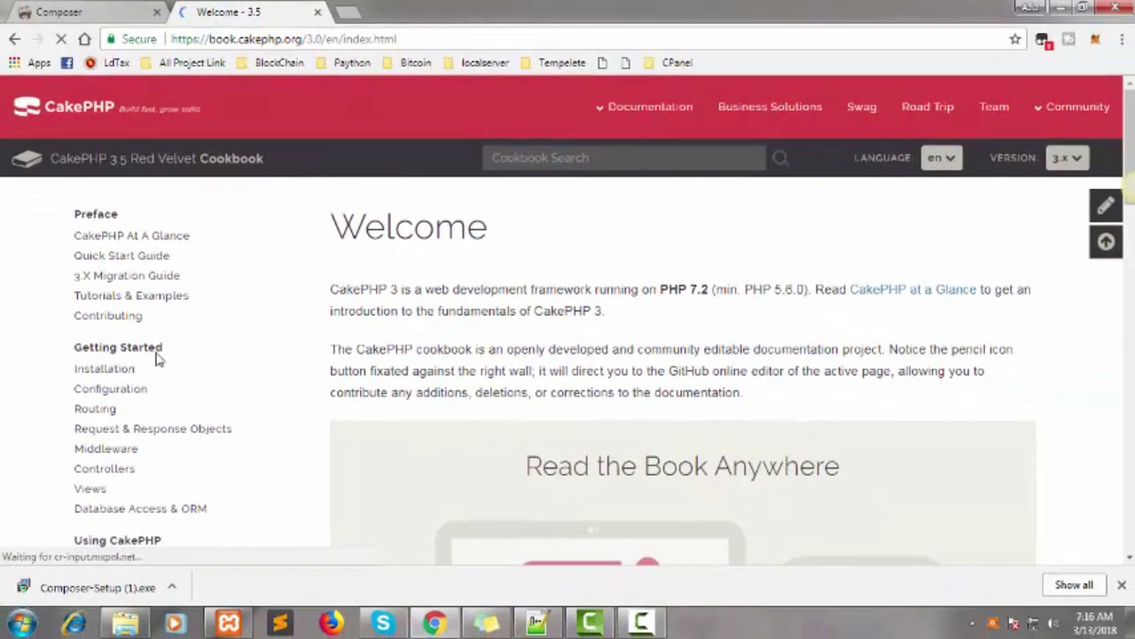
drag(73, 363, 170, 354)
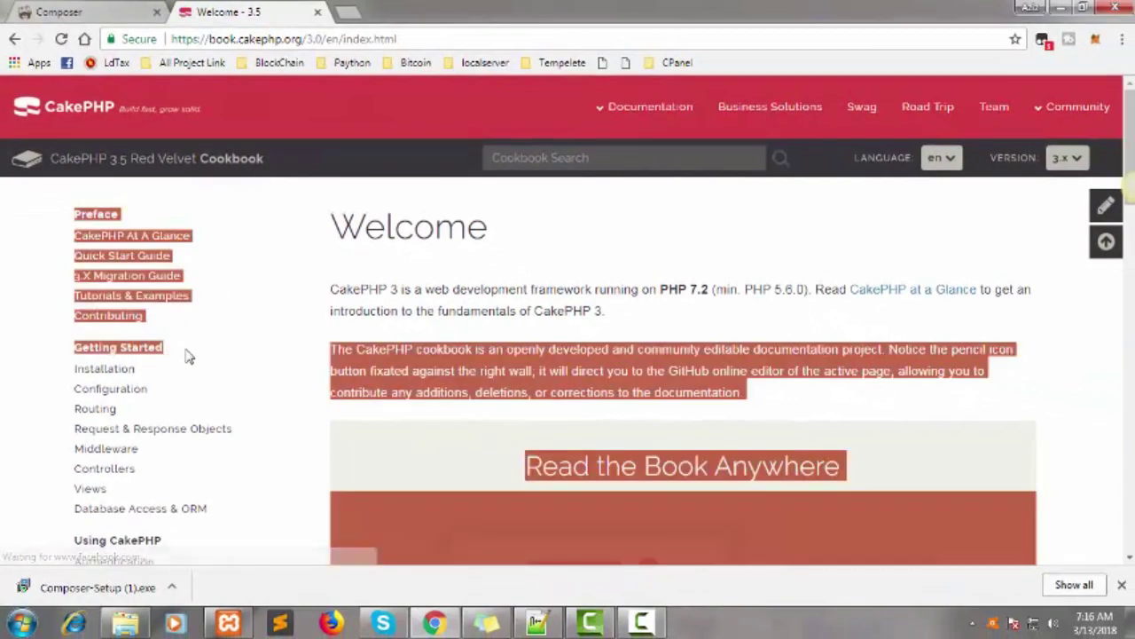
click(185, 356)
scroll(185, 359, down, 1)
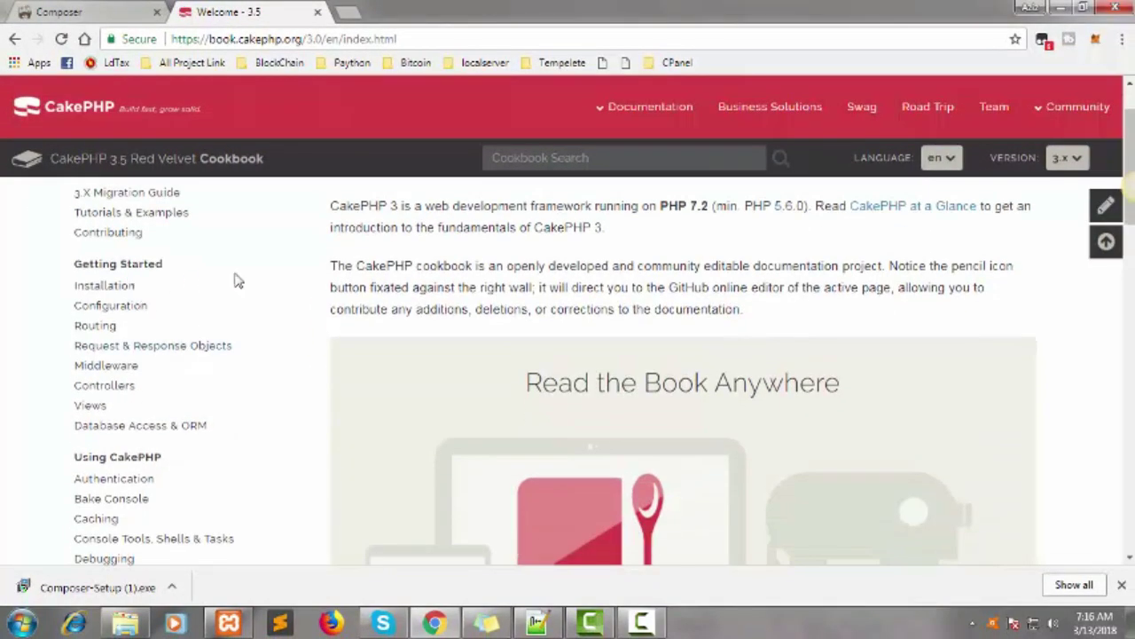
click(124, 291)
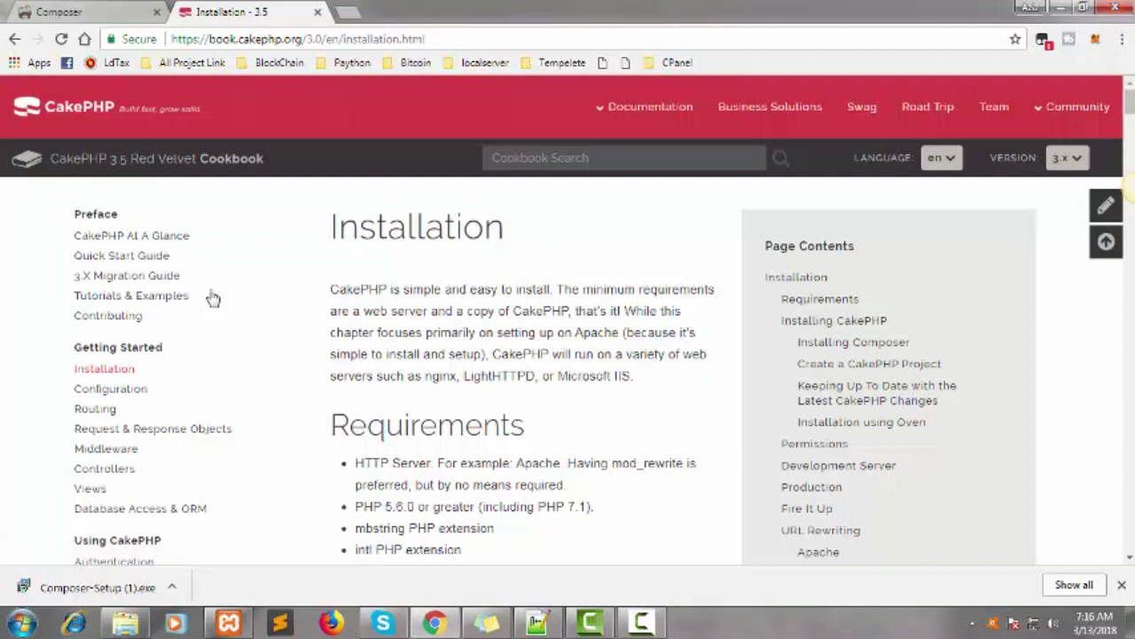
- Read the Requirements section, including the note on uncommenting extension=php_intl.dll in php.ini for XAMPP
scroll(418, 289, down, 5)
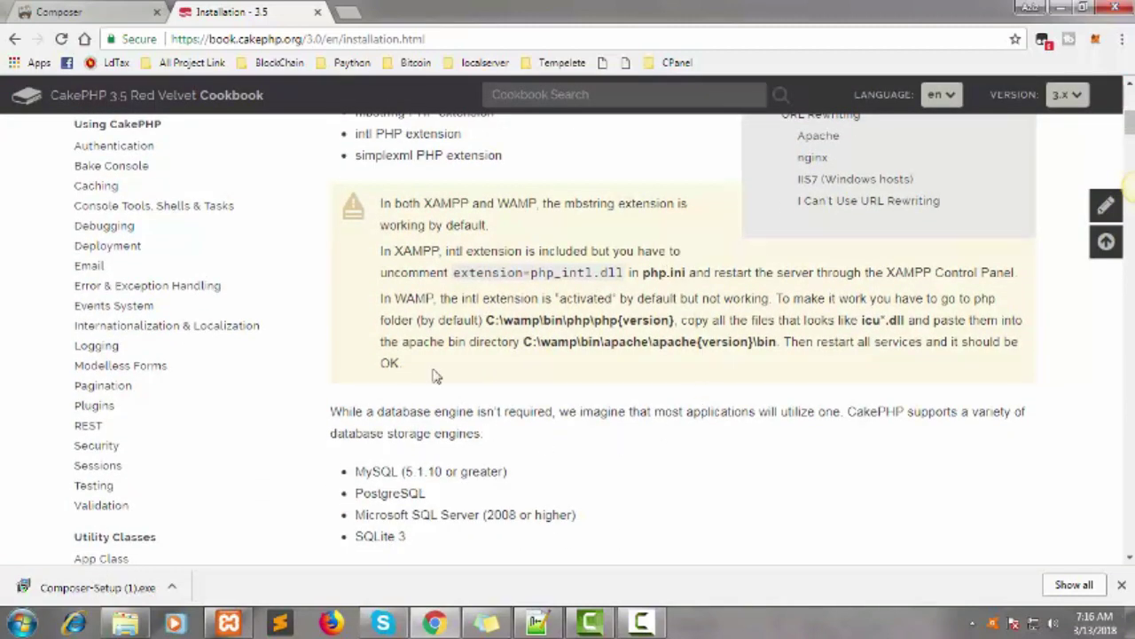
scroll(674, 328, down, 1)
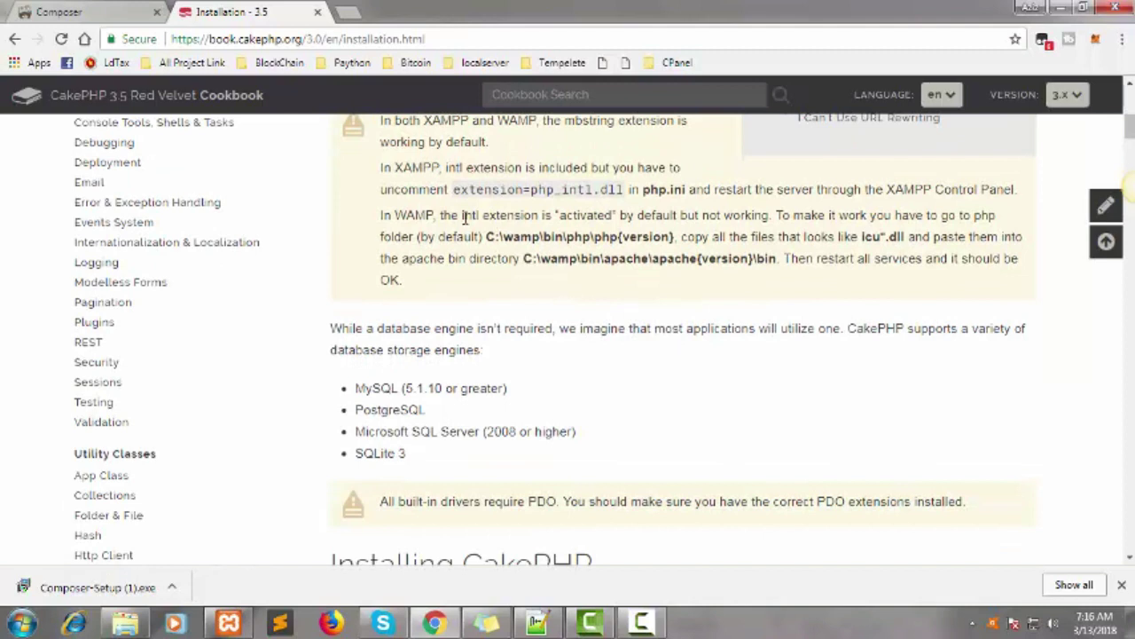
drag(452, 189, 926, 227)
click(865, 232)
scroll(715, 246, down, 5)
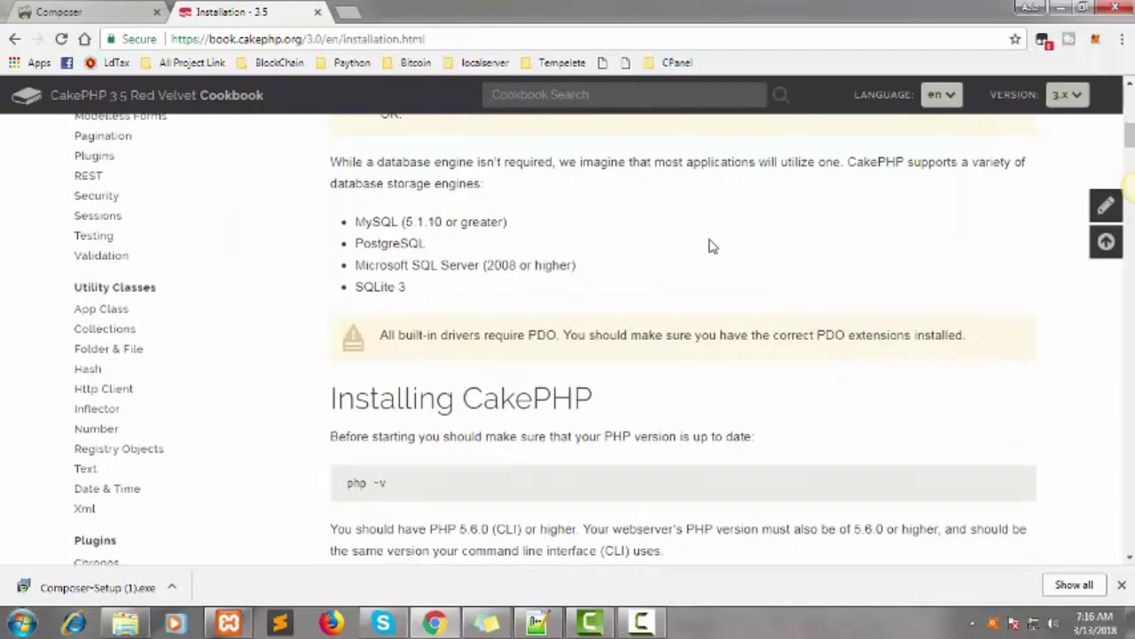
- Review the Installing Composer and Create a CakePHP Project sections, highlighting the php composer.phar create-project command
drag(329, 355, 613, 329)
scroll(628, 323, down, 1)
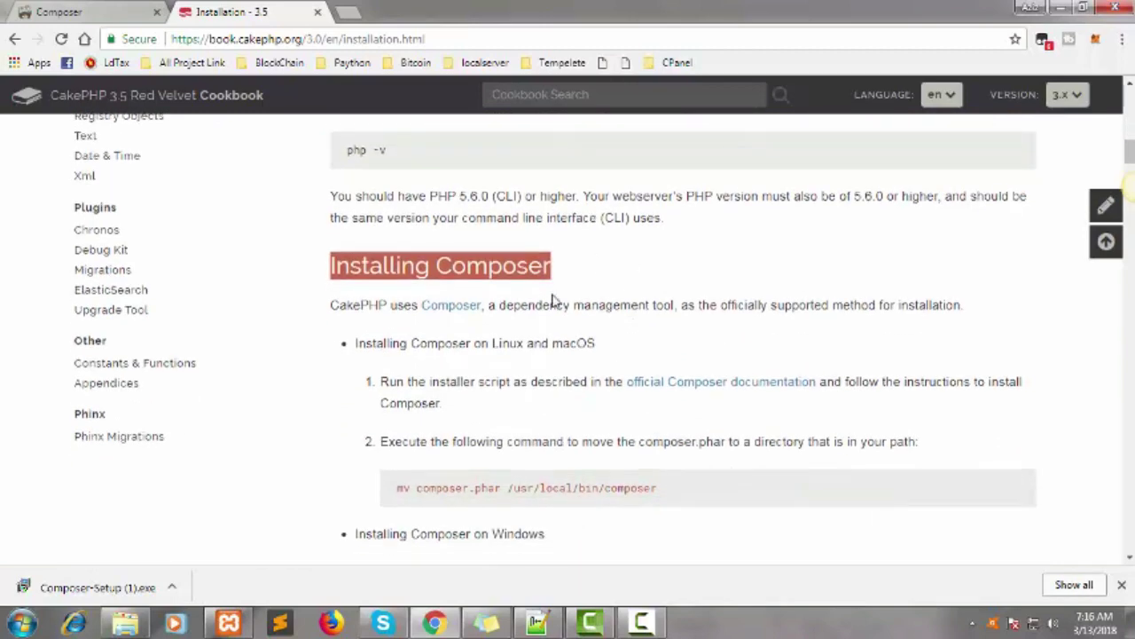
scroll(551, 299, down, 1)
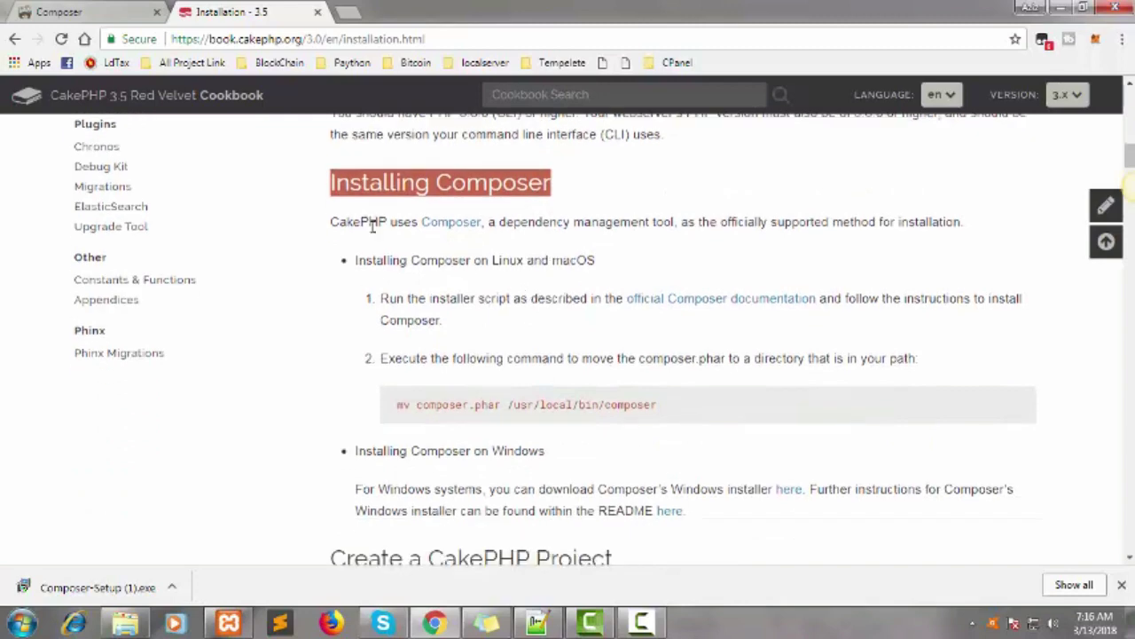
scroll(494, 243, down, 1)
scroll(494, 244, down, 4)
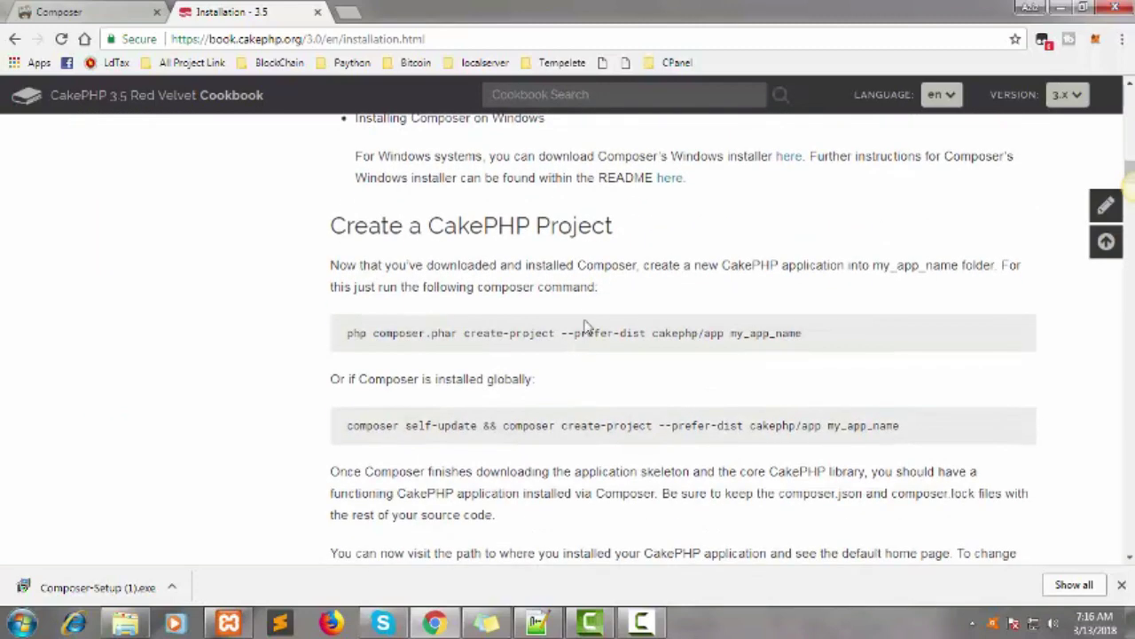
drag(330, 227, 564, 229)
click(575, 241)
drag(347, 334, 822, 342)
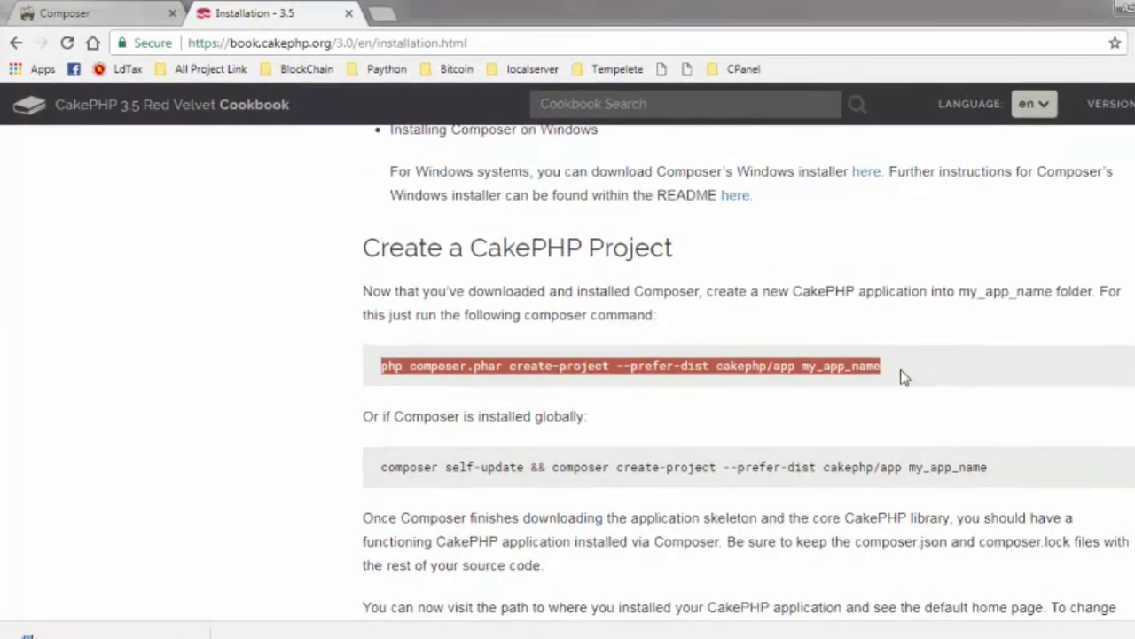
- Switch to Windows Explorer, open the E:\New xampp\htdocs folder and copy its path
click(79, 635)
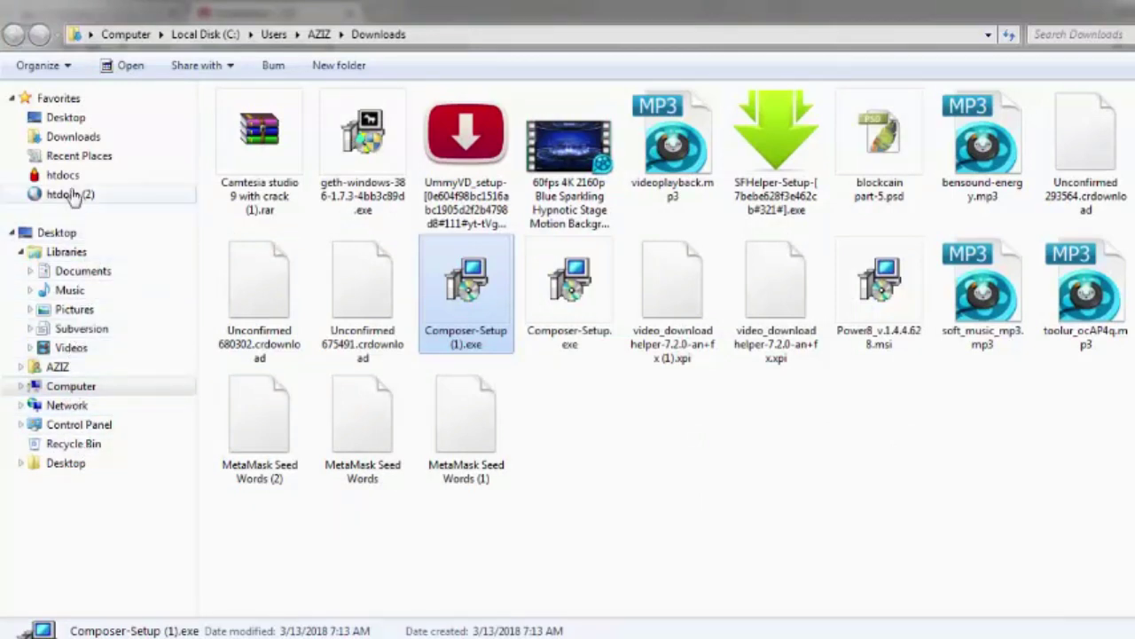
click(78, 198)
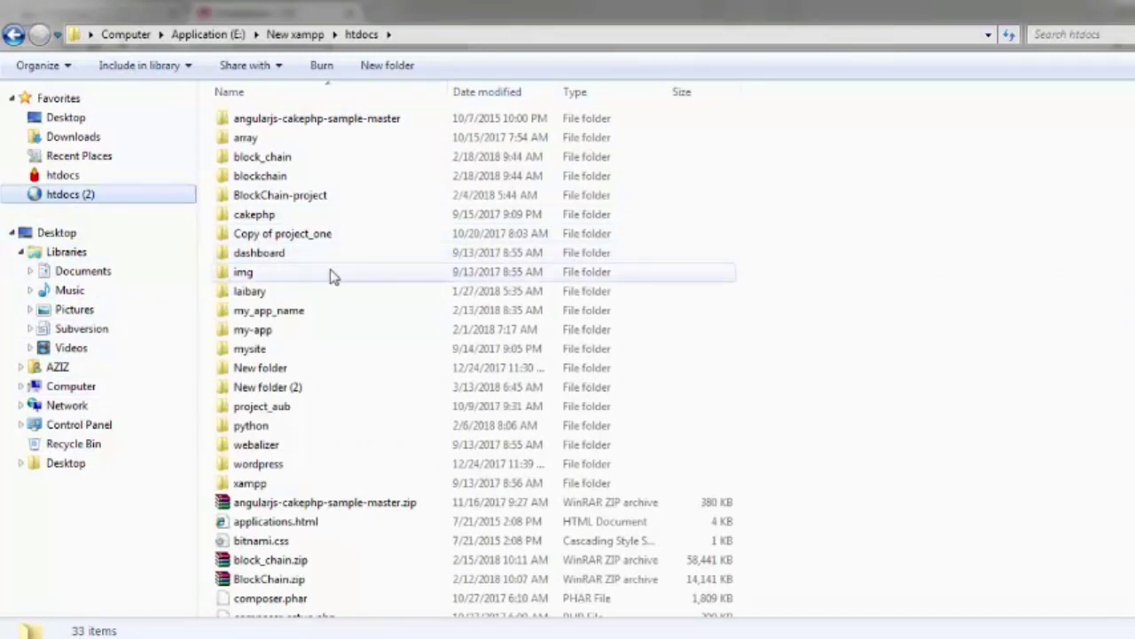
click(401, 34)
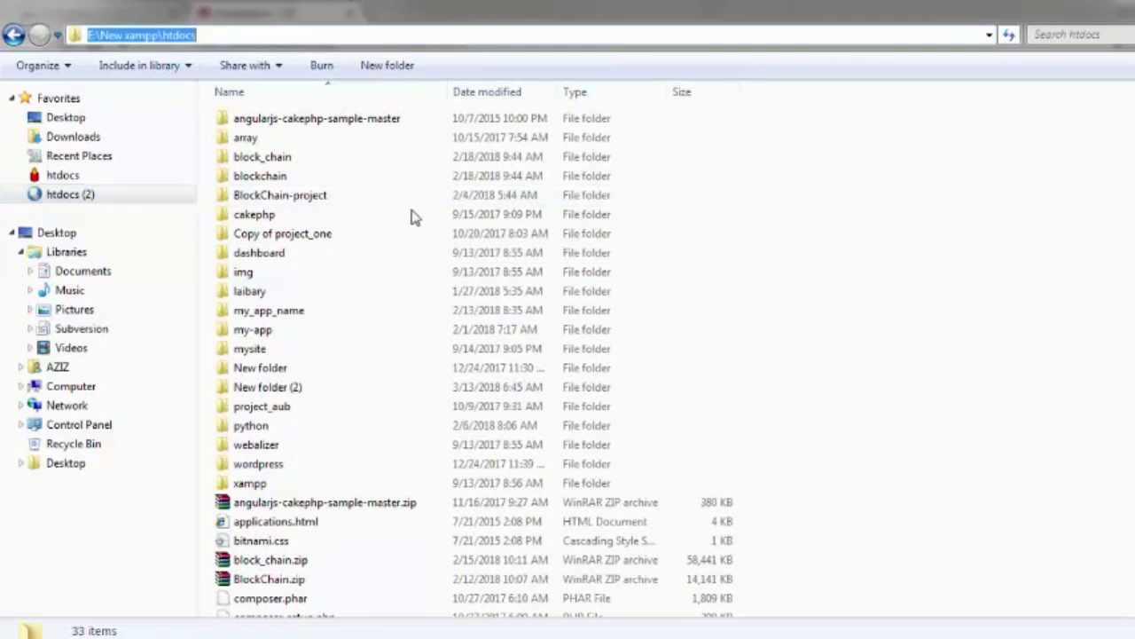
click(932, 220)
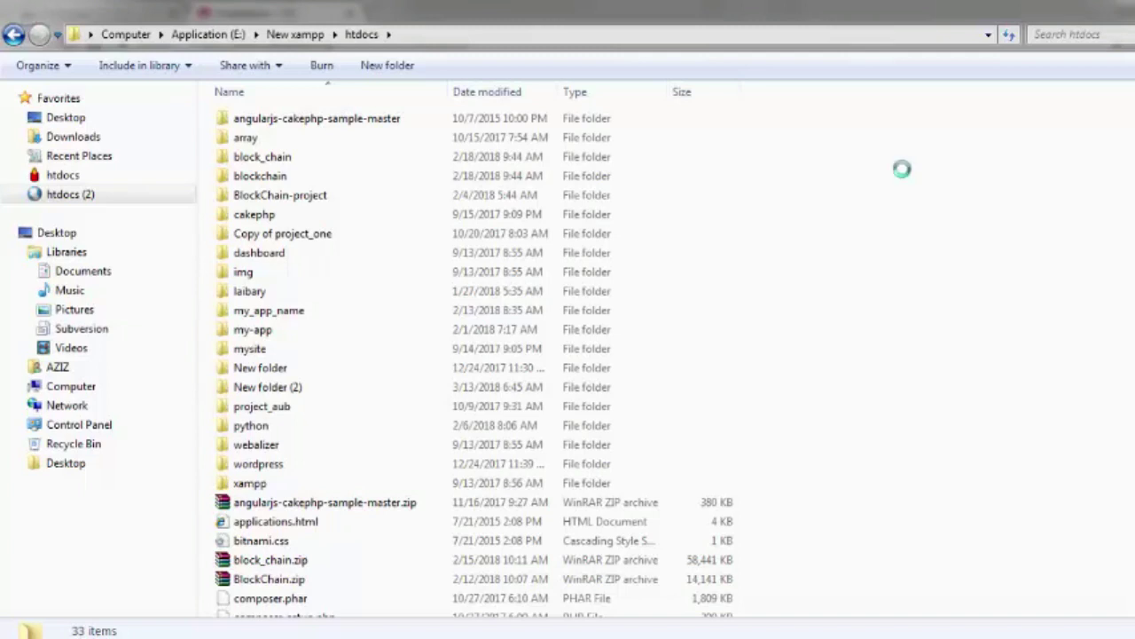
right_click(901, 168)
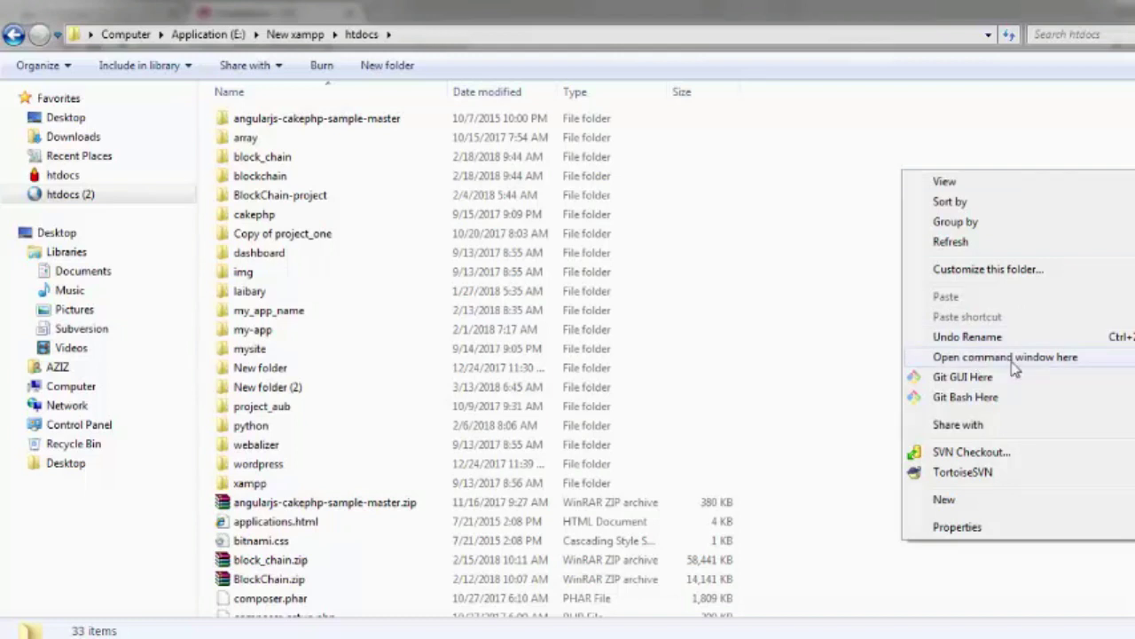
click(798, 182)
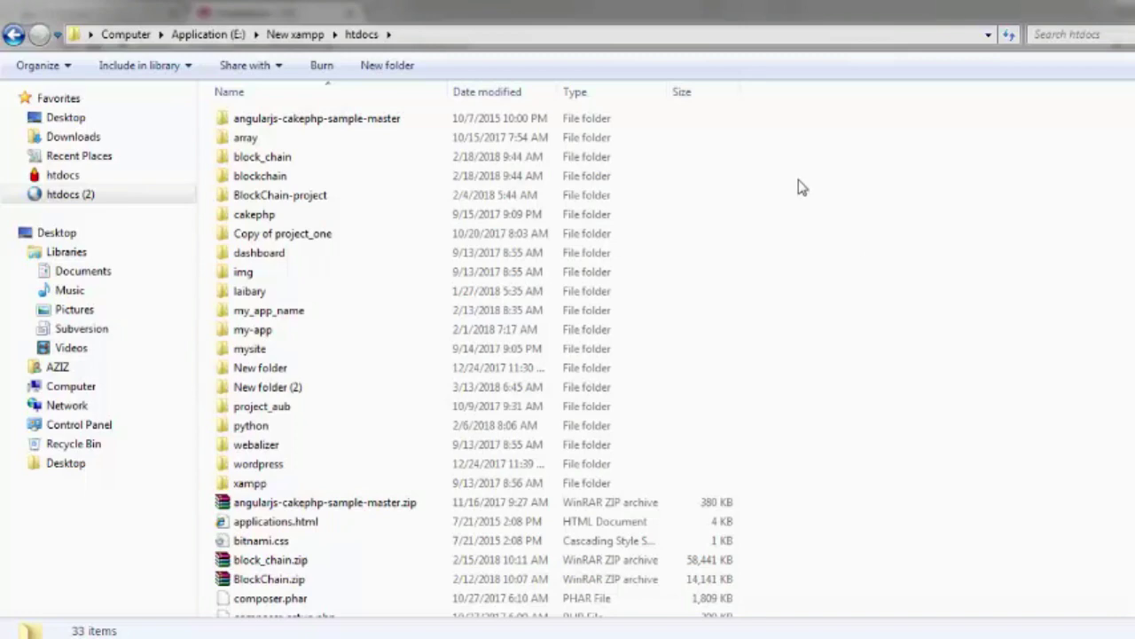
click(527, 41)
key(ctrl+c)
click(843, 220)
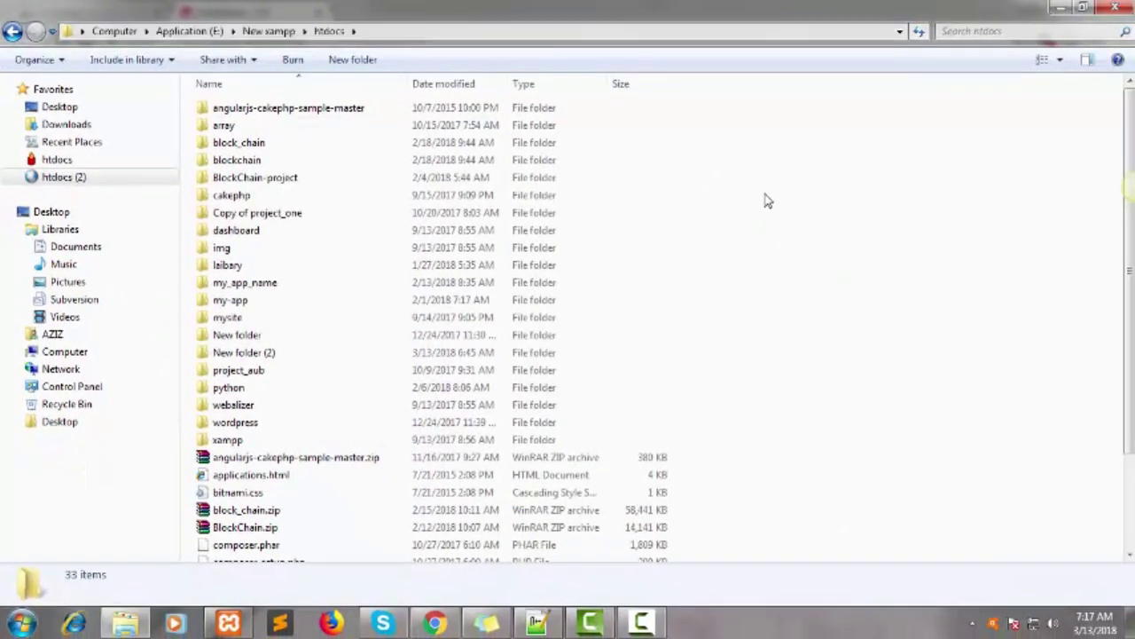
- Launch the Windows command prompt (cmd) and reposition its window over the htdocs folder listing
click(21, 623)
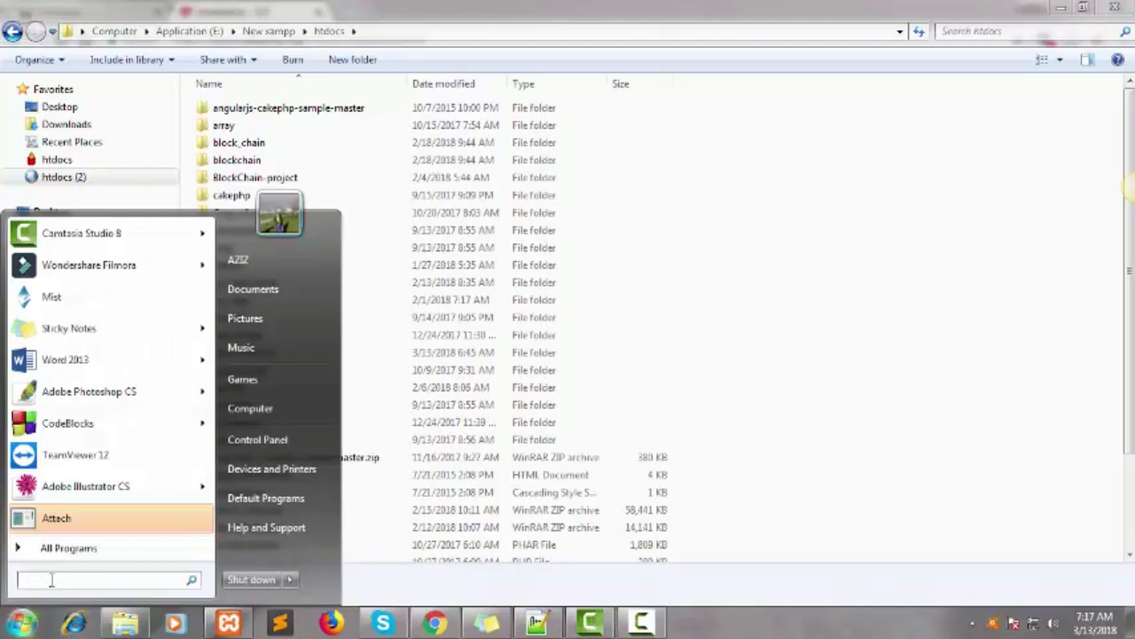
text(cmd)
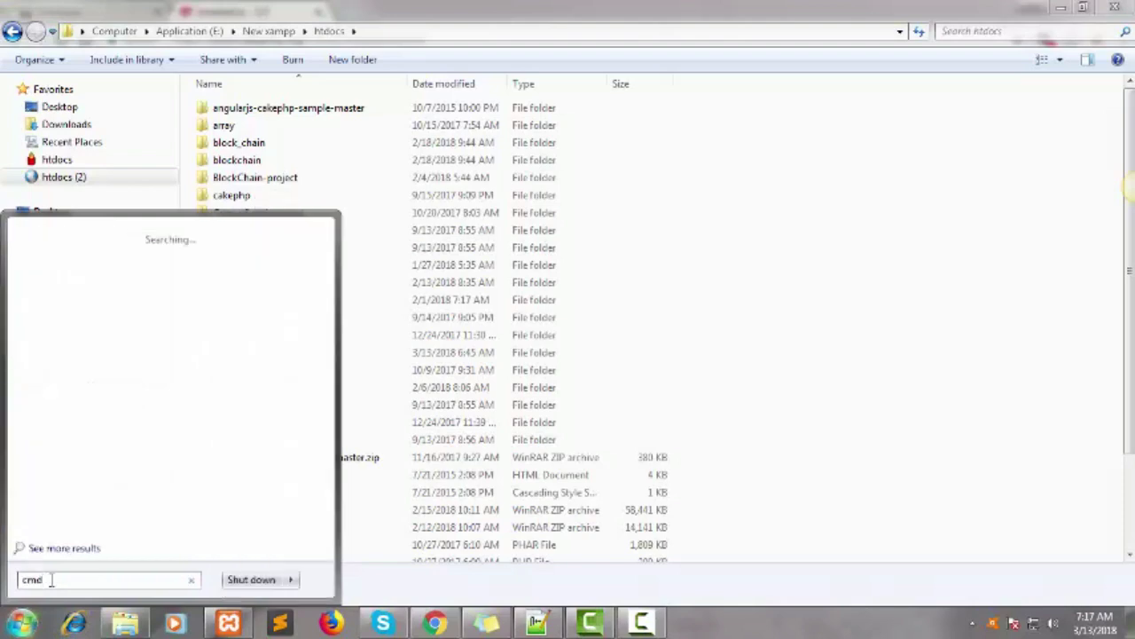
key(Return)
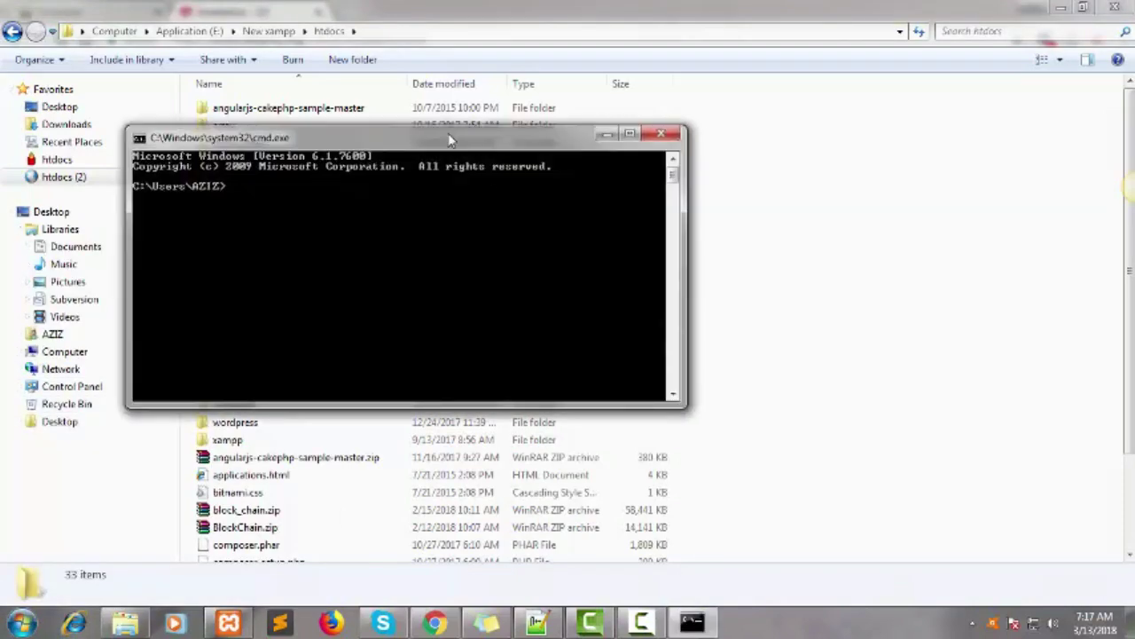
drag(450, 140, 740, 113)
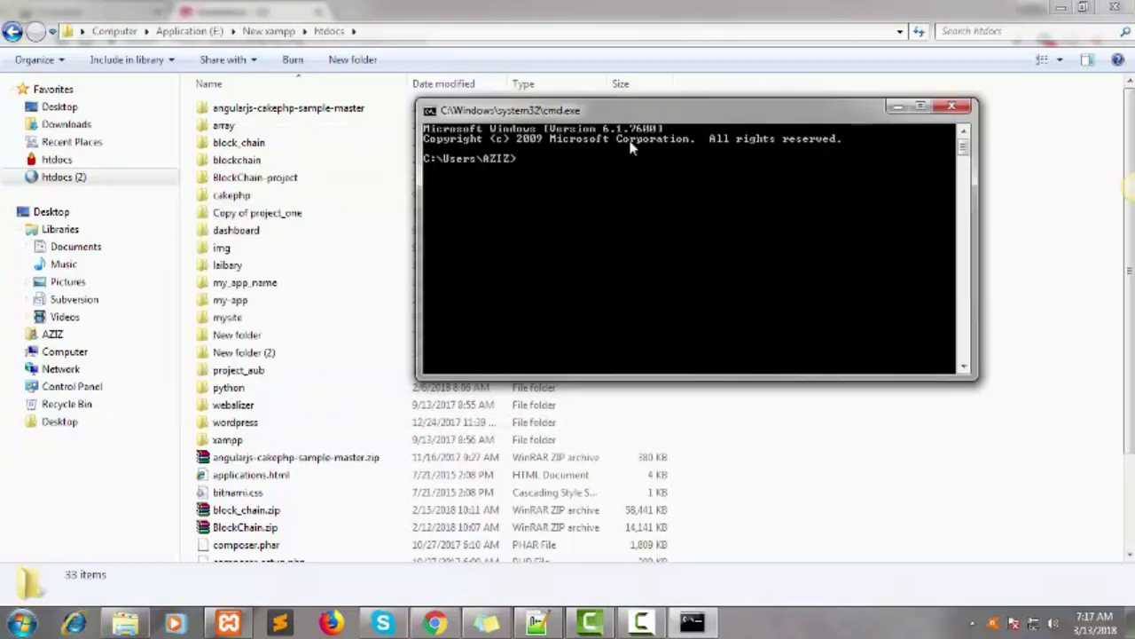
drag(643, 112, 603, 196)
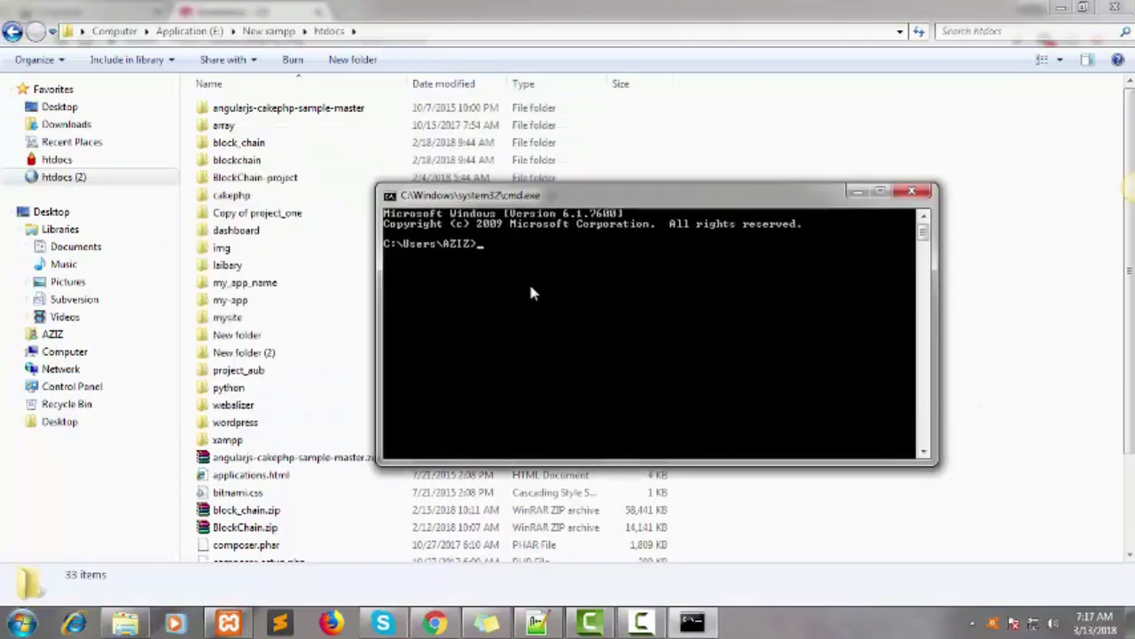
- Change the command prompt's directory to E:\New xampp\htdocs and switch to drive E:
text(cd)
right_click(537, 282)
click(568, 324)
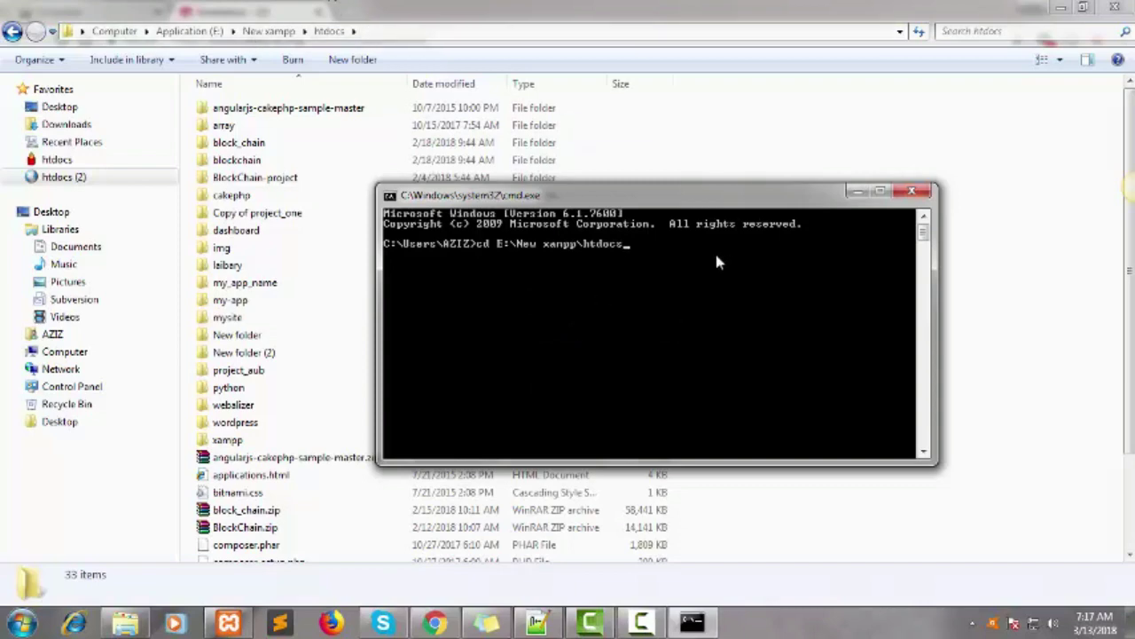
key(Return)
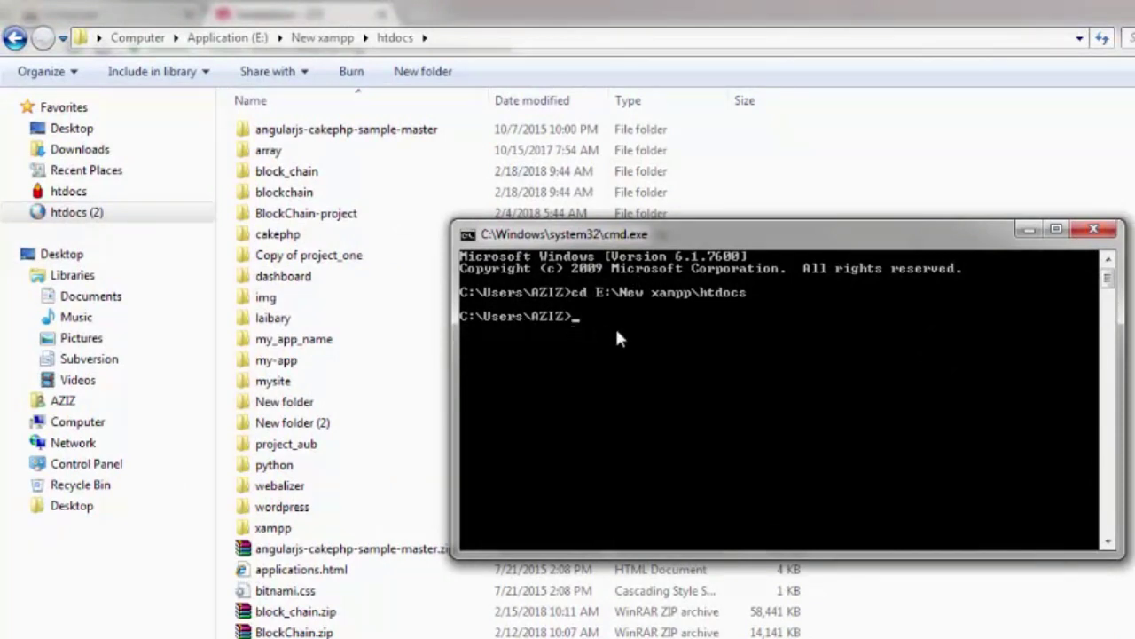
text(E:)
key(Return)
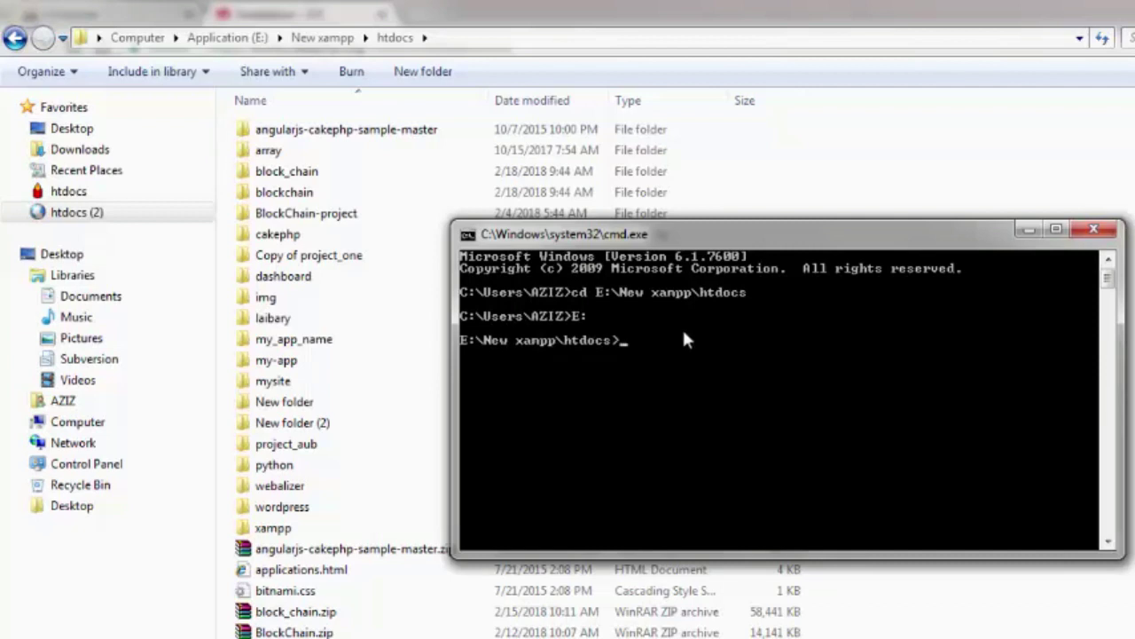
- Copy "php composer.phar create-project --prefer-dist cakephp/app my_app_name" from the Cookbook and paste it at the htdocs command prompt
key(alt+Tab)
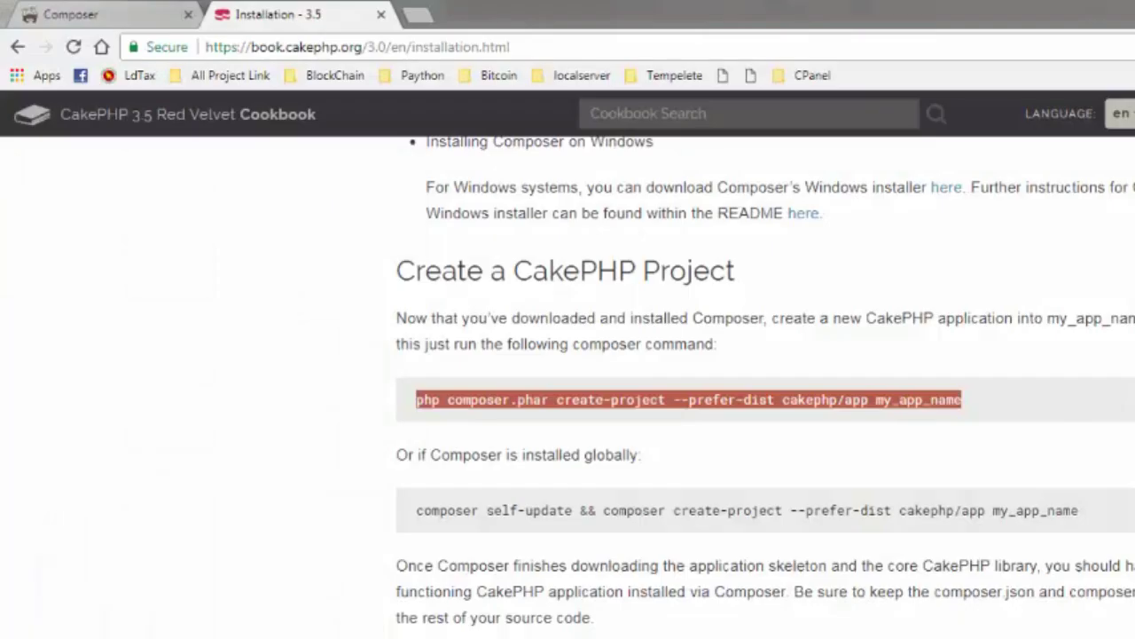
click(510, 422)
drag(419, 398, 962, 399)
key(ctrl+c)
key(alt+Tab)
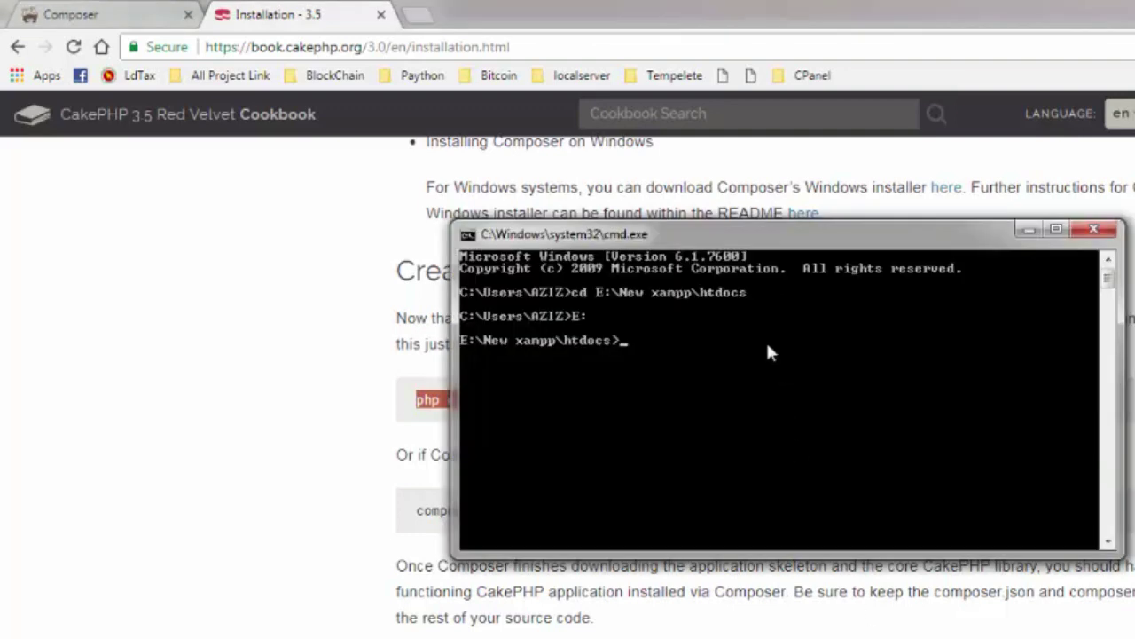
right_click(740, 355)
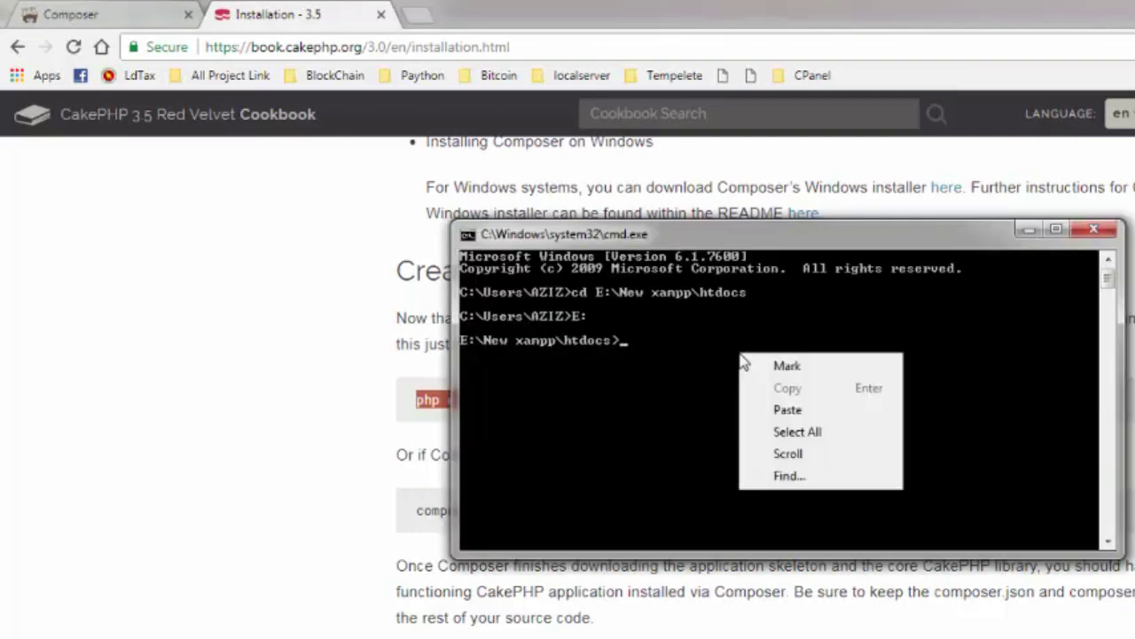
click(788, 408)
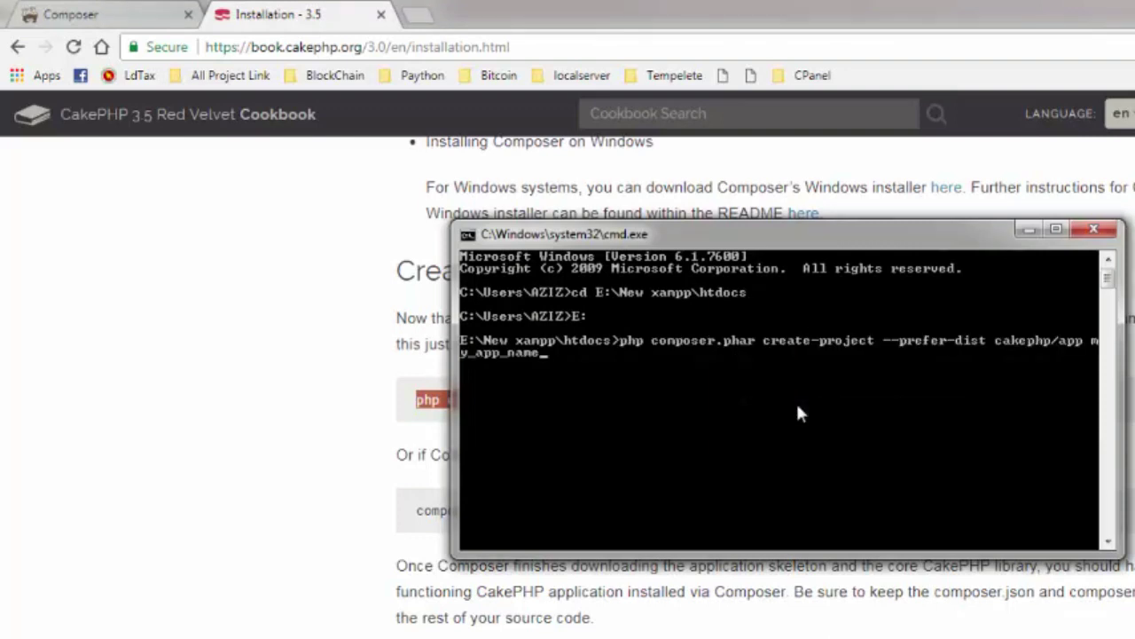
- Switch to the Cookbook and highlight the my_app_name placeholder in the first create-project command
key(alt+Tab)
click(913, 448)
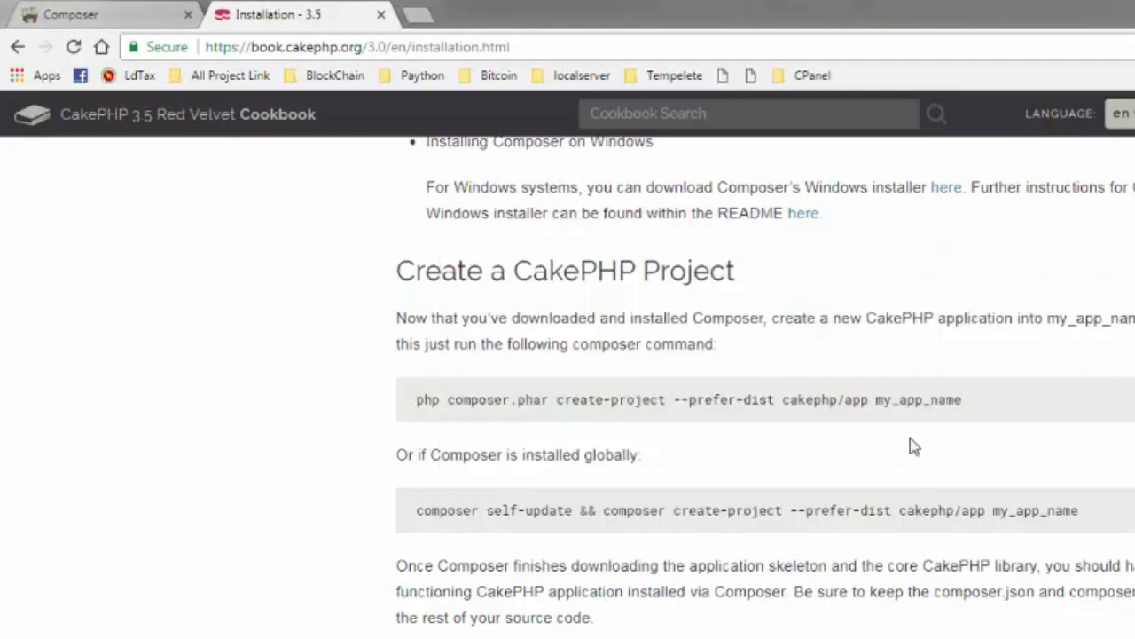
drag(878, 400, 973, 400)
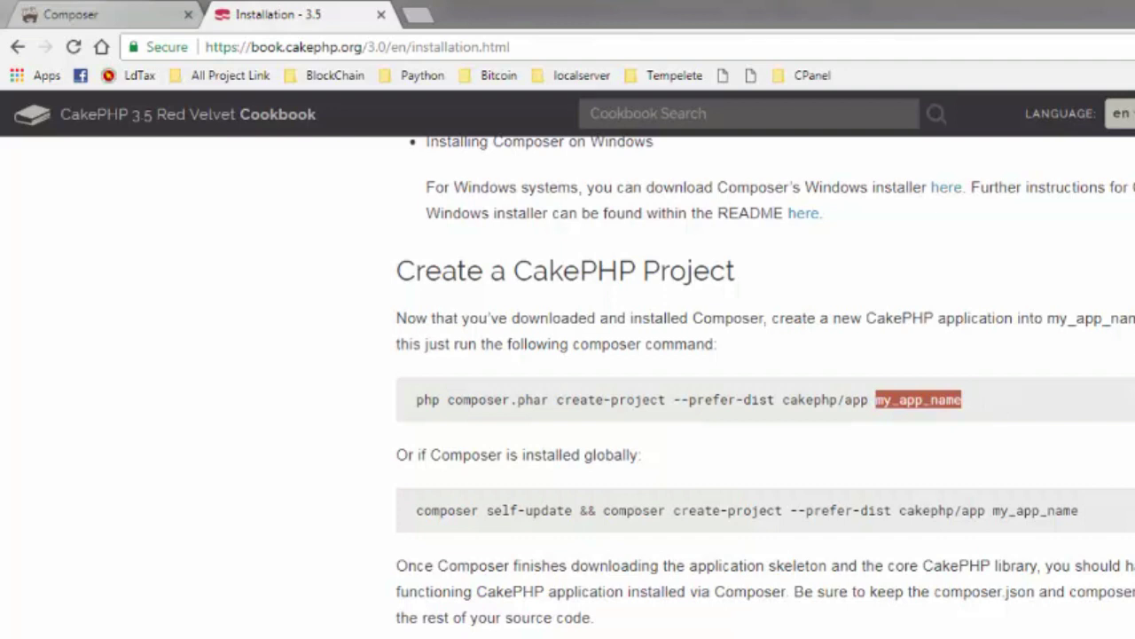
- Replace my_app_name with cakephp_app in the command prompt's create-project command and run it
key(alt+Tab)
key(BackSpace)
key(BackSpace)
key(BackSpace)
key(BackSpace)
key(BackSpace)
key(BackSpace)
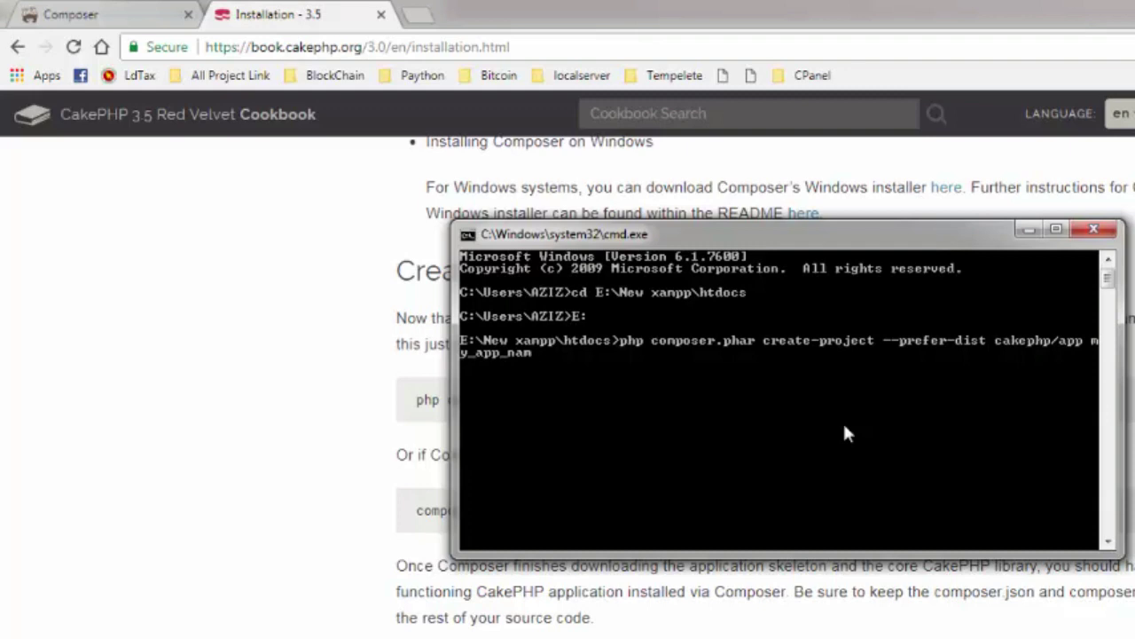
key(BackSpace)
key(BackSpace)
key(BackSpace)
text(cake)
text(ph)
text(p_3)
key(BackSpace)
text(app)
key(Return)
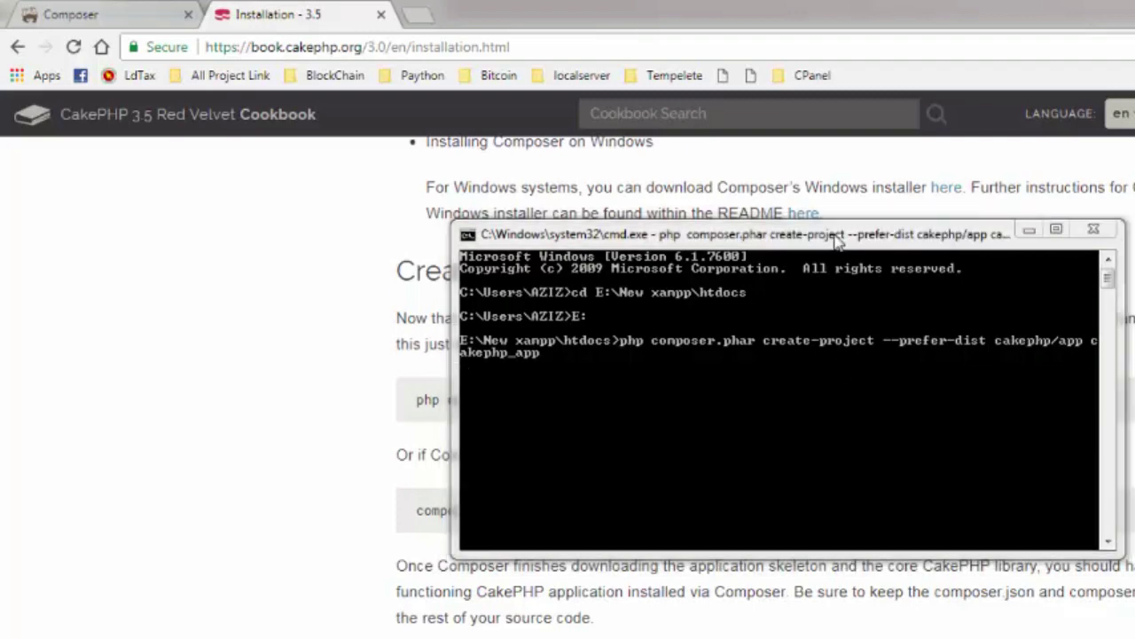
- Reposition the command prompt window over the Cookbook page and dismiss the Windows color scheme prompt
click(931, 164)
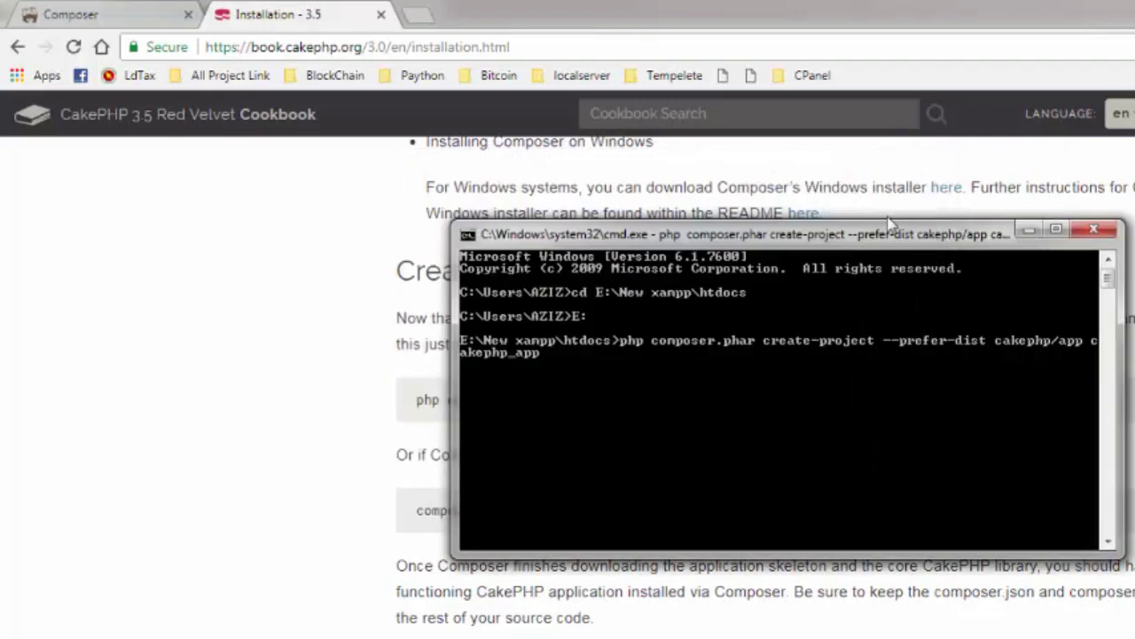
drag(885, 238, 778, 192)
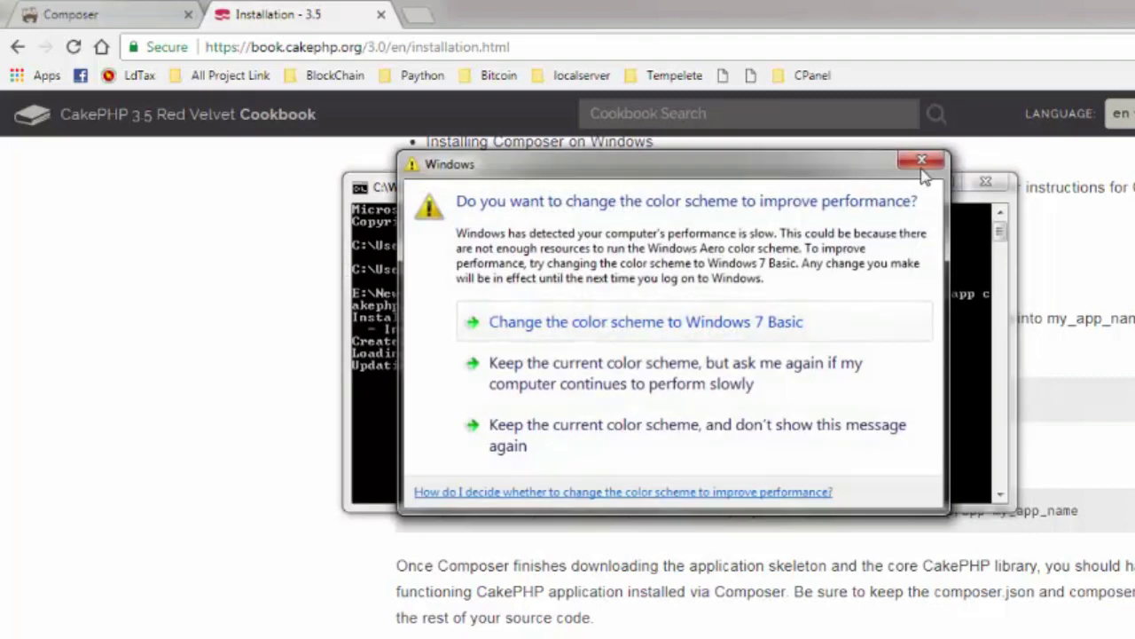
click(921, 162)
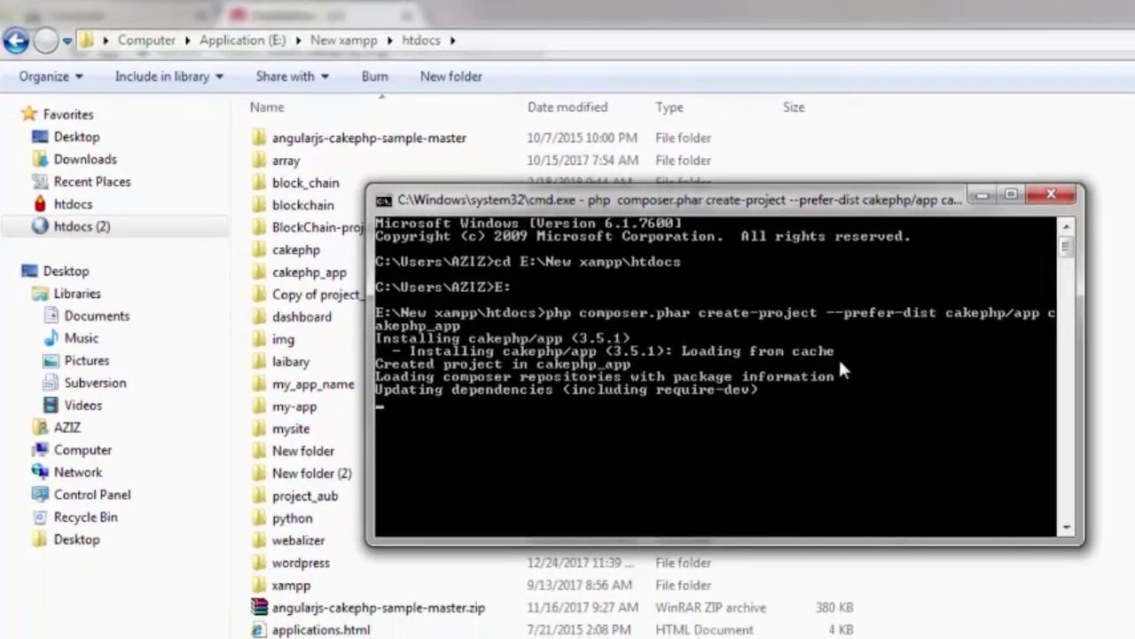
- Open the cakephp_app folder in htdocs to inspect its contents, and return to the command prompt, dismissing the color scheme prompts
scroll(810, 344, down, 3)
scroll(809, 344, up, 2)
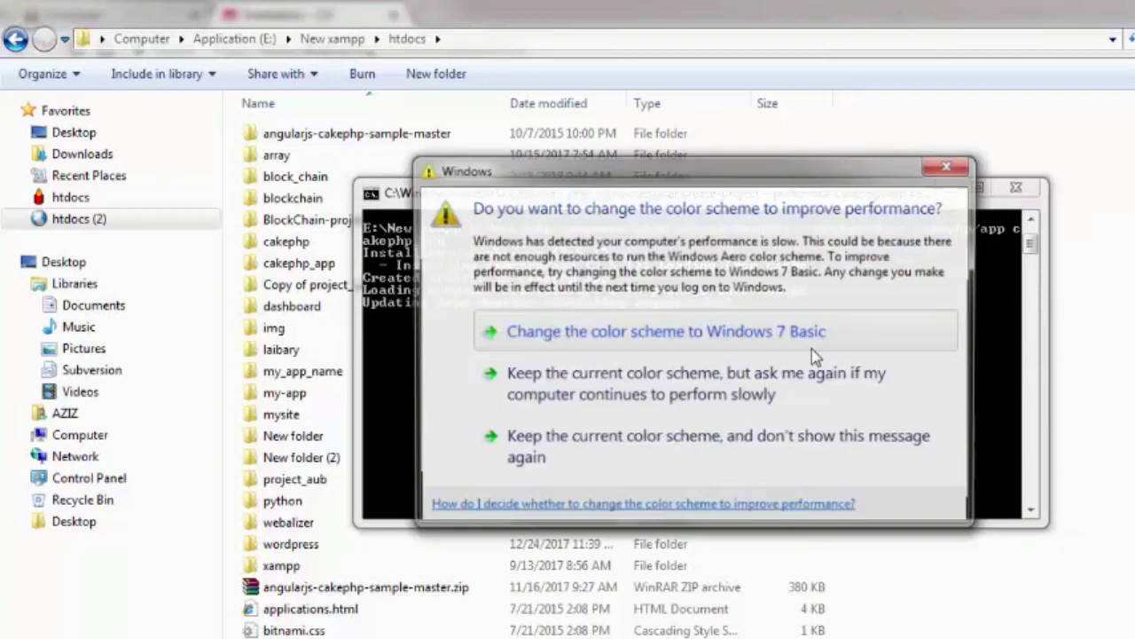
click(950, 165)
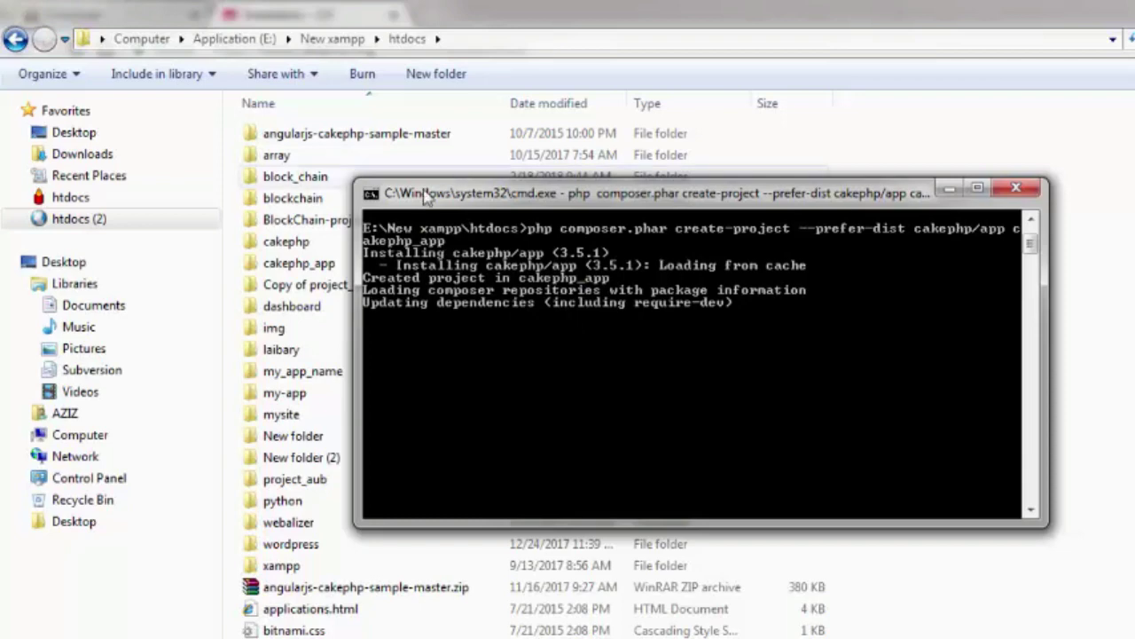
click(304, 264)
double_click(304, 266)
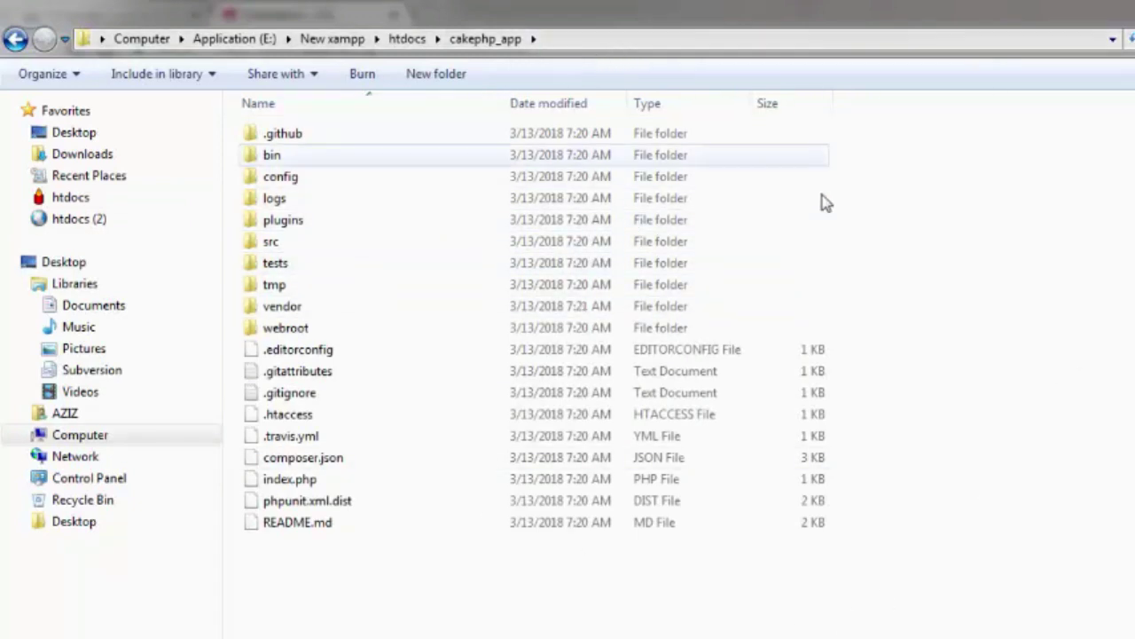
key(alt+Tab)
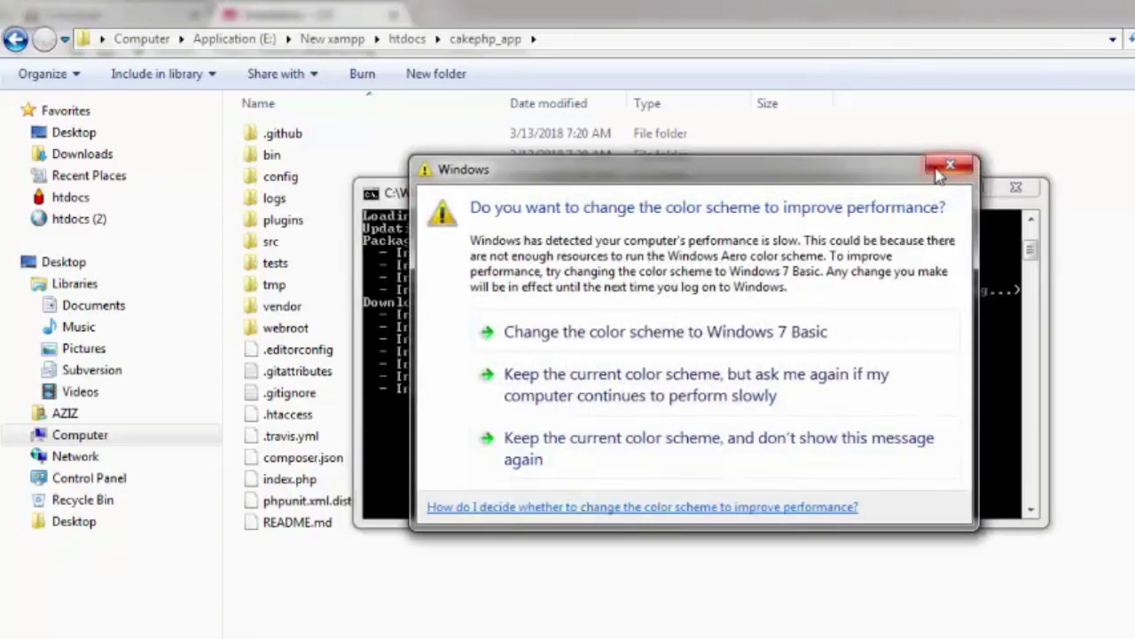
key(Escape)
- Switch to the Cookbook and examine the php composer.phar part and the project name in the first create-project command
key(alt+Tab)
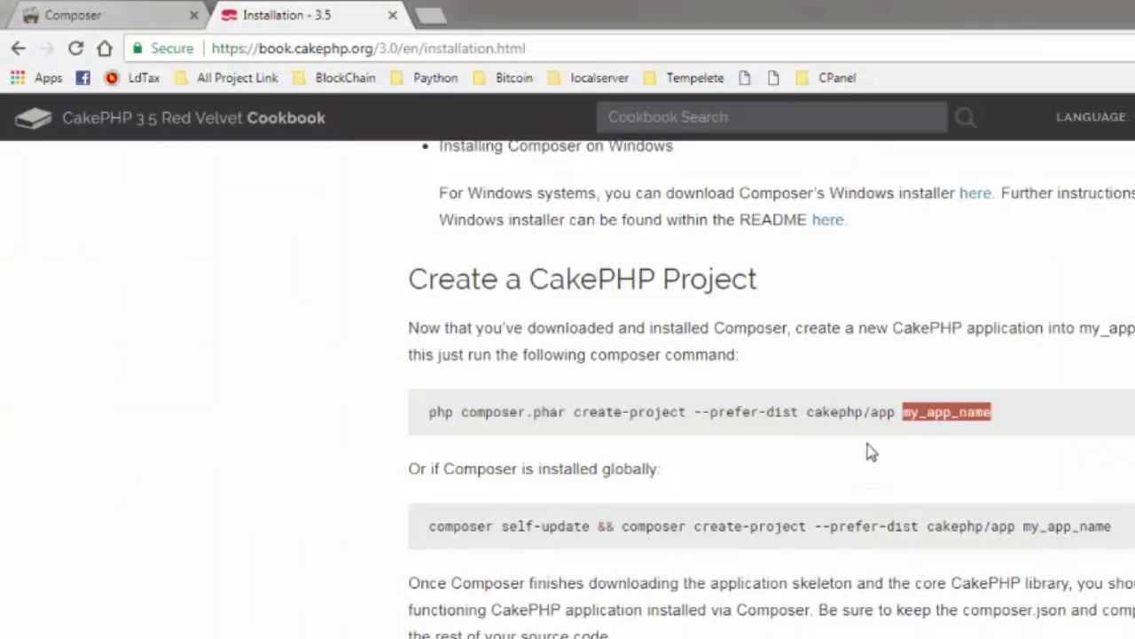
click(909, 415)
drag(429, 414, 514, 414)
click(515, 413)
mouse_move(431, 411)
mouse_down()
mouse_move(942, 401)
mouse_move(1026, 413)
mouse_move(540, 439)
mouse_move(430, 412)
mouse_up()
click(925, 432)
drag(903, 411, 928, 411)
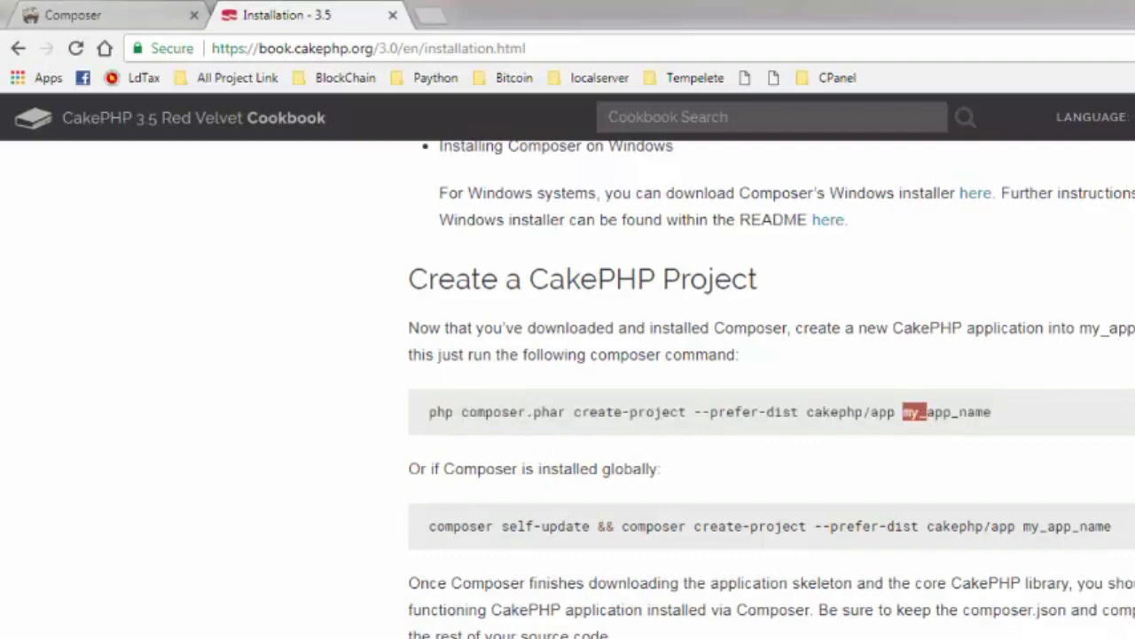
- Check Composer's package download progress in the command prompt and highlight my_app_name in the Cookbook's command again
key(alt+Tab)
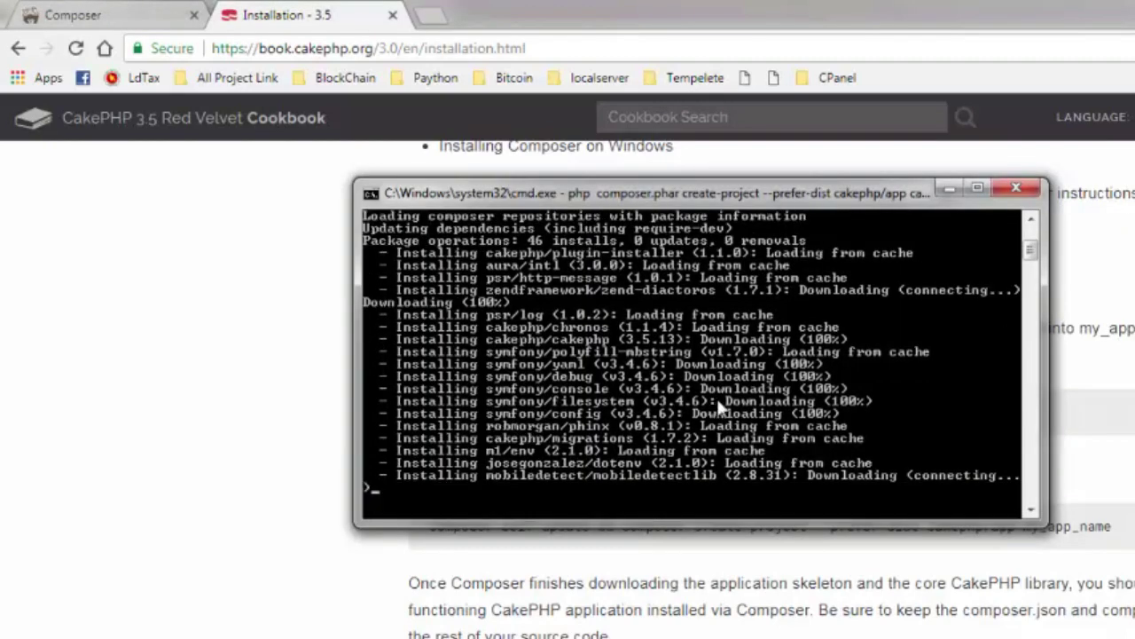
scroll(751, 390, down, 1)
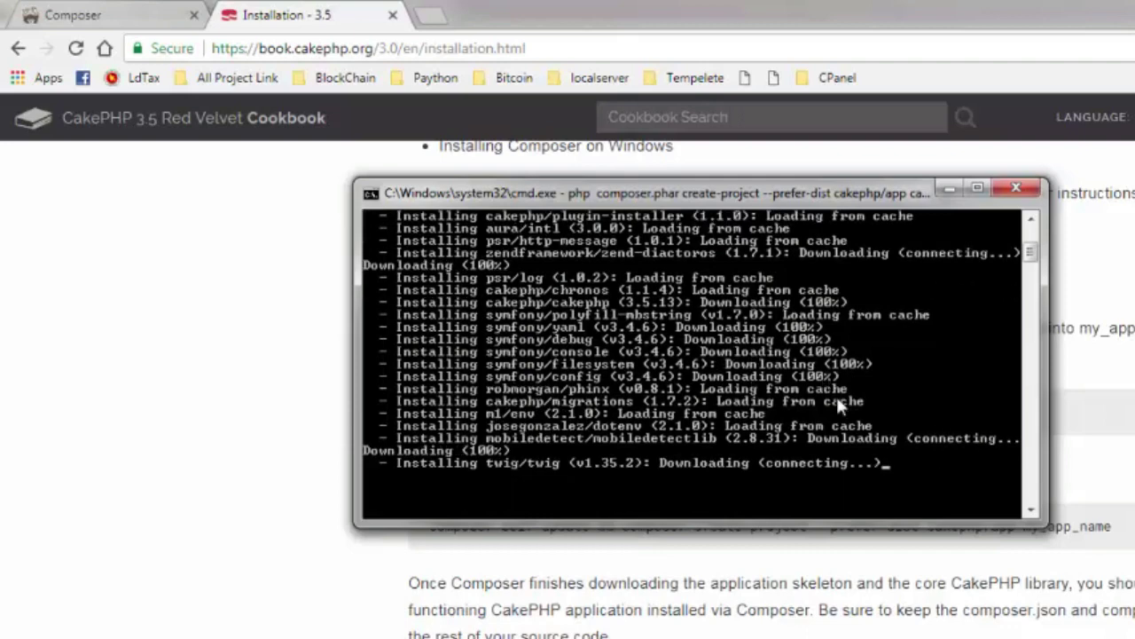
key(alt+Tab)
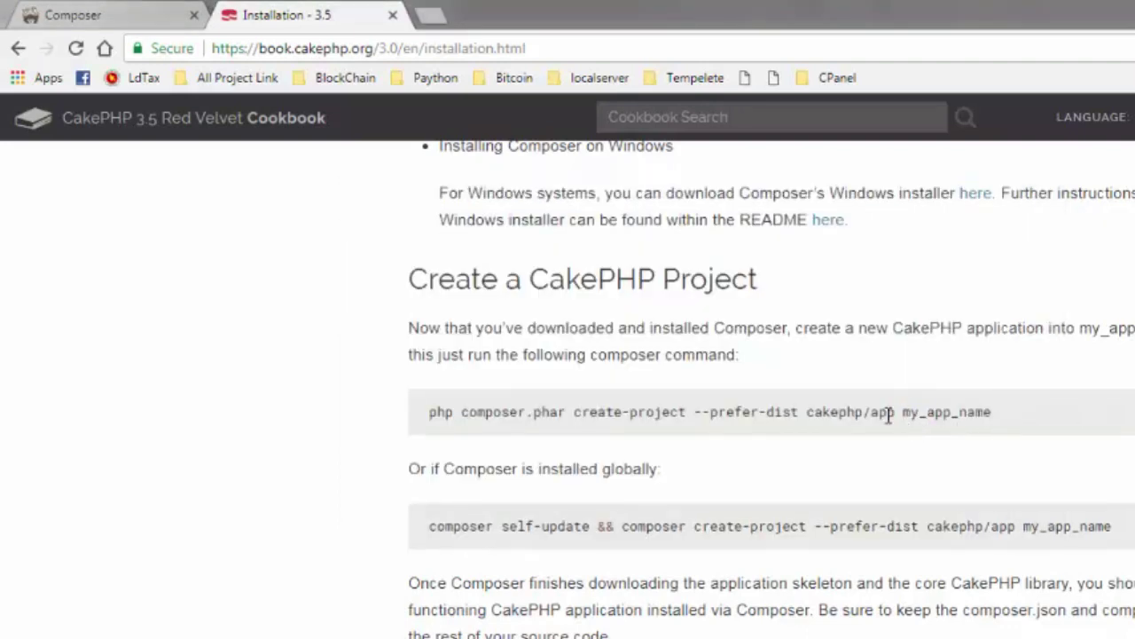
drag(905, 412, 995, 413)
click(994, 413)
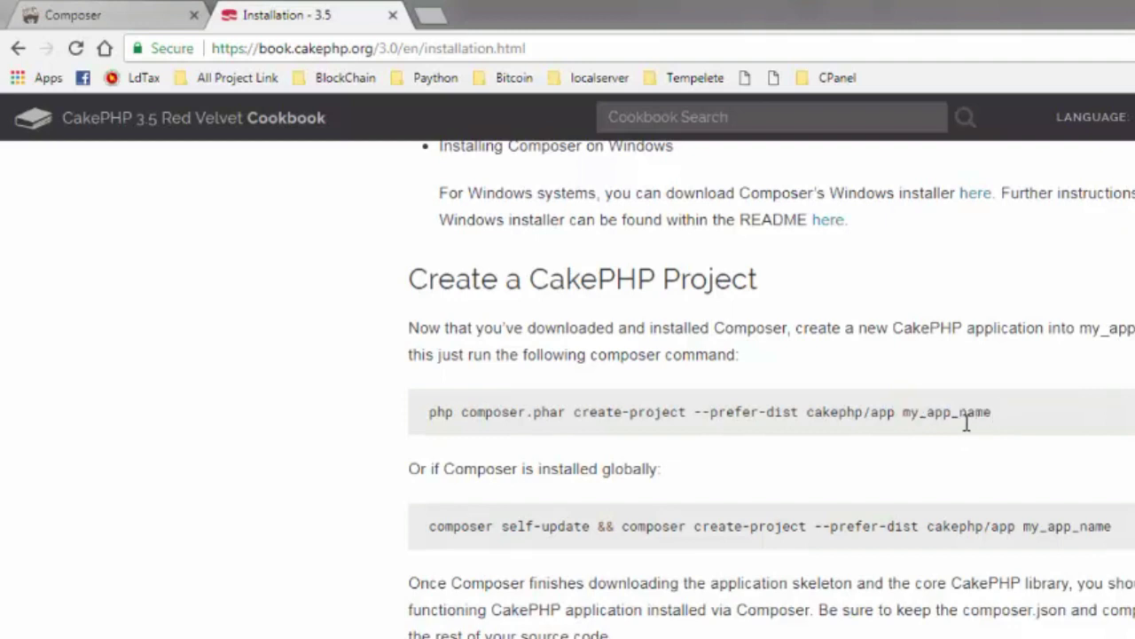
double_click(937, 411)
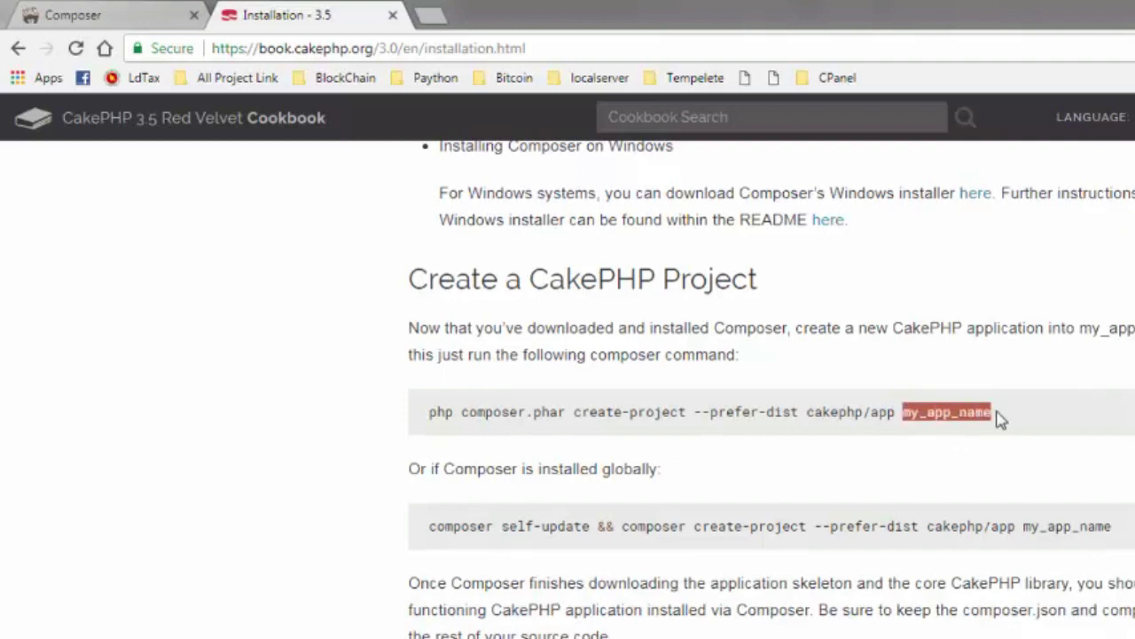
click(1014, 420)
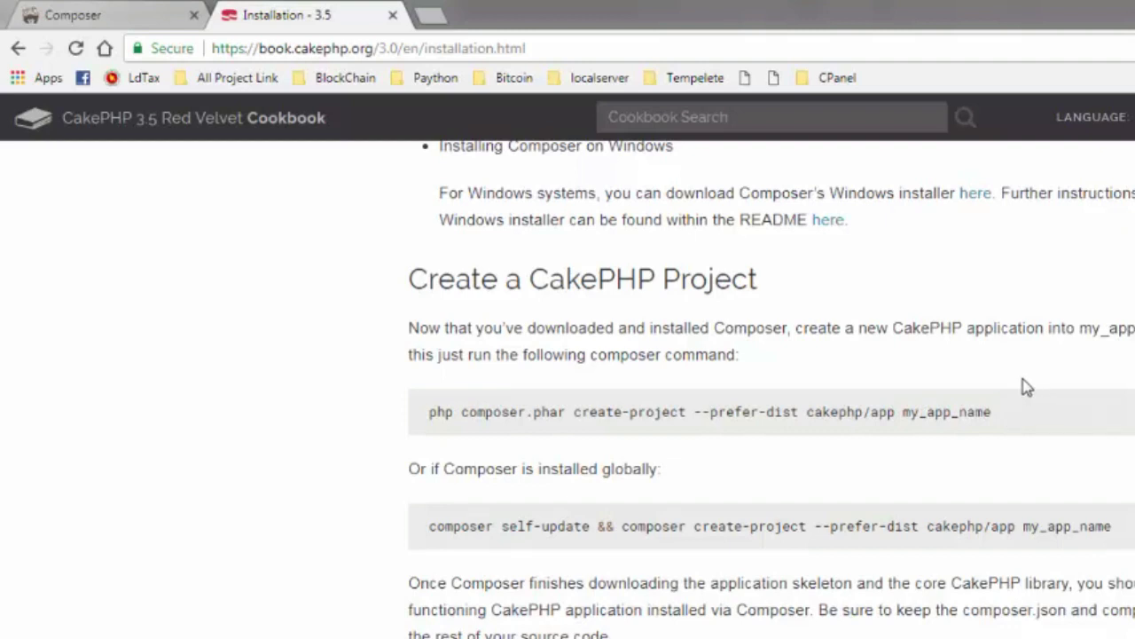
drag(903, 409, 993, 409)
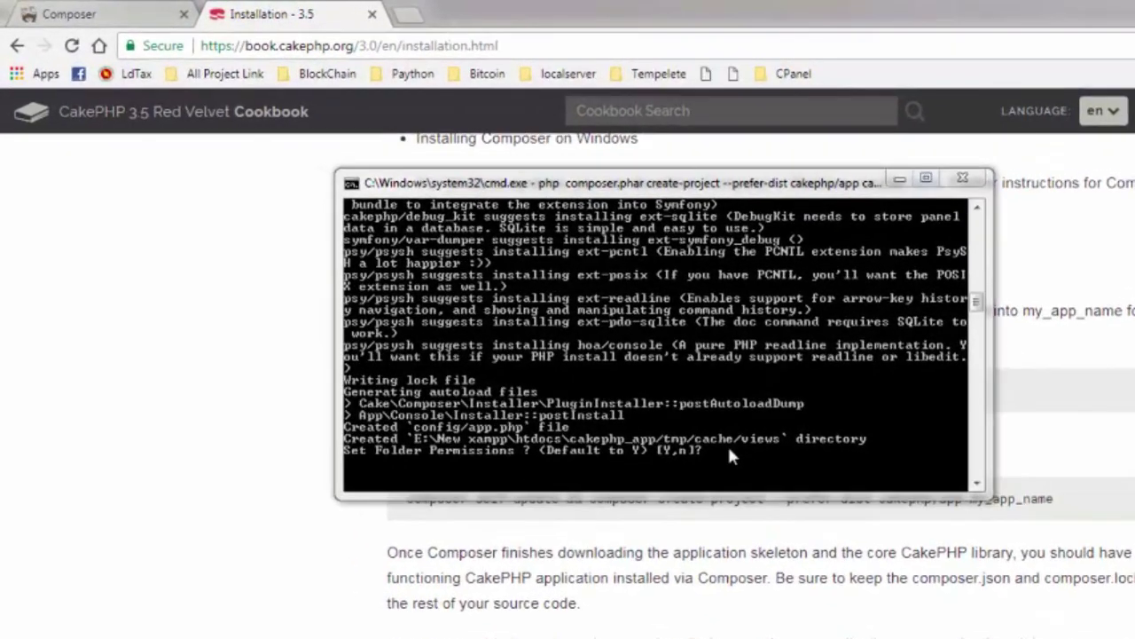
- Answer y to Composer's Set Folder Permissions question and dismiss the Windows color scheme prompt
click(757, 466)
text(y)
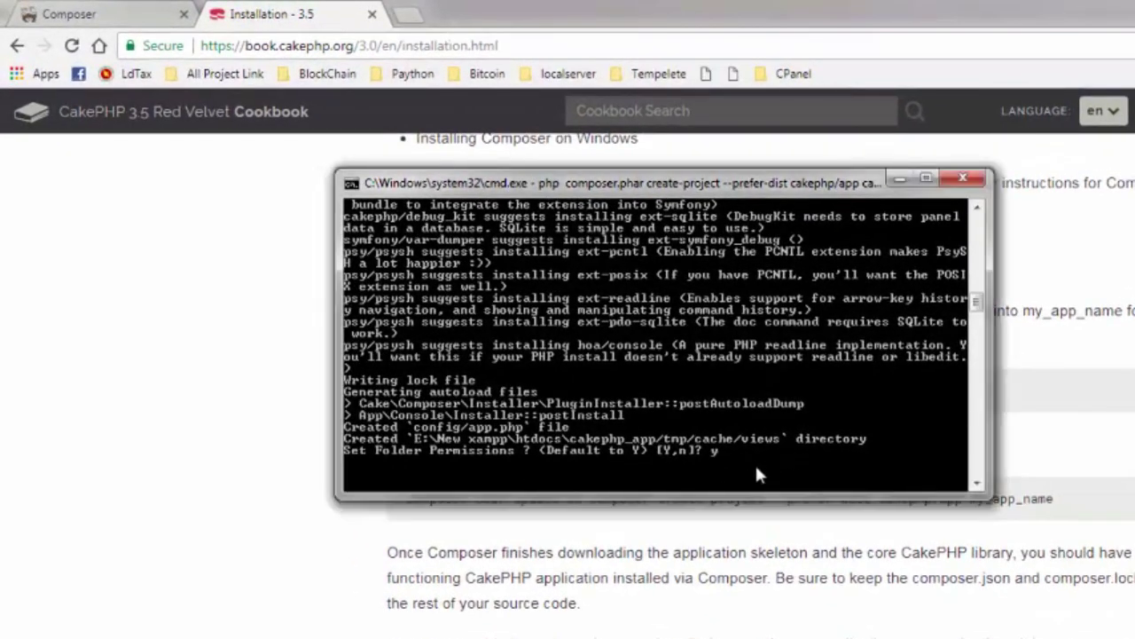
key(Return)
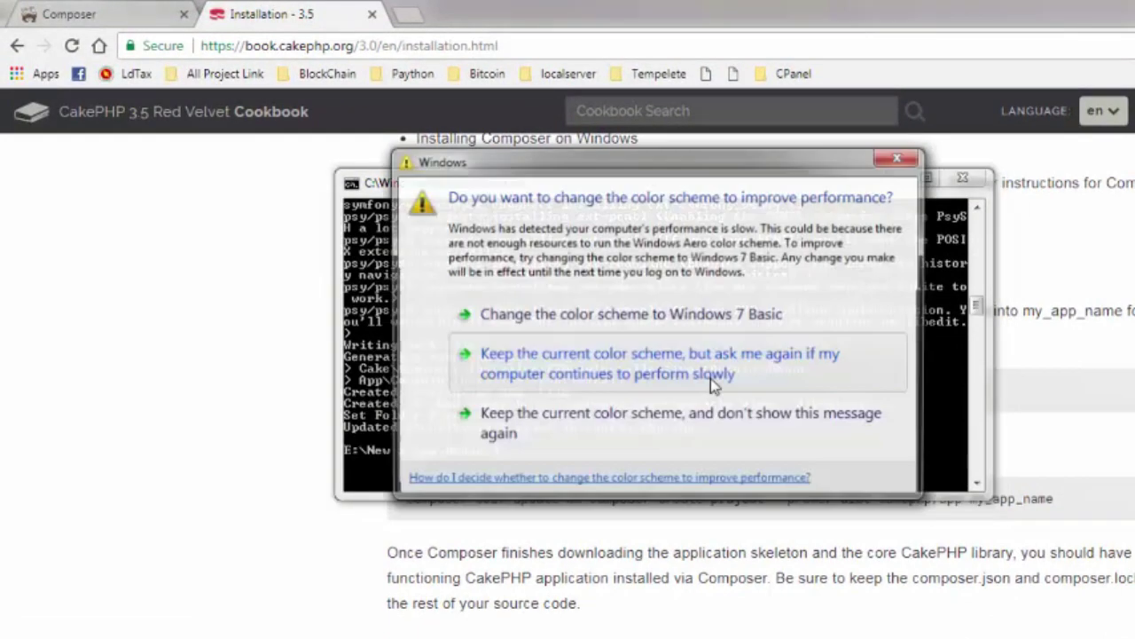
click(901, 157)
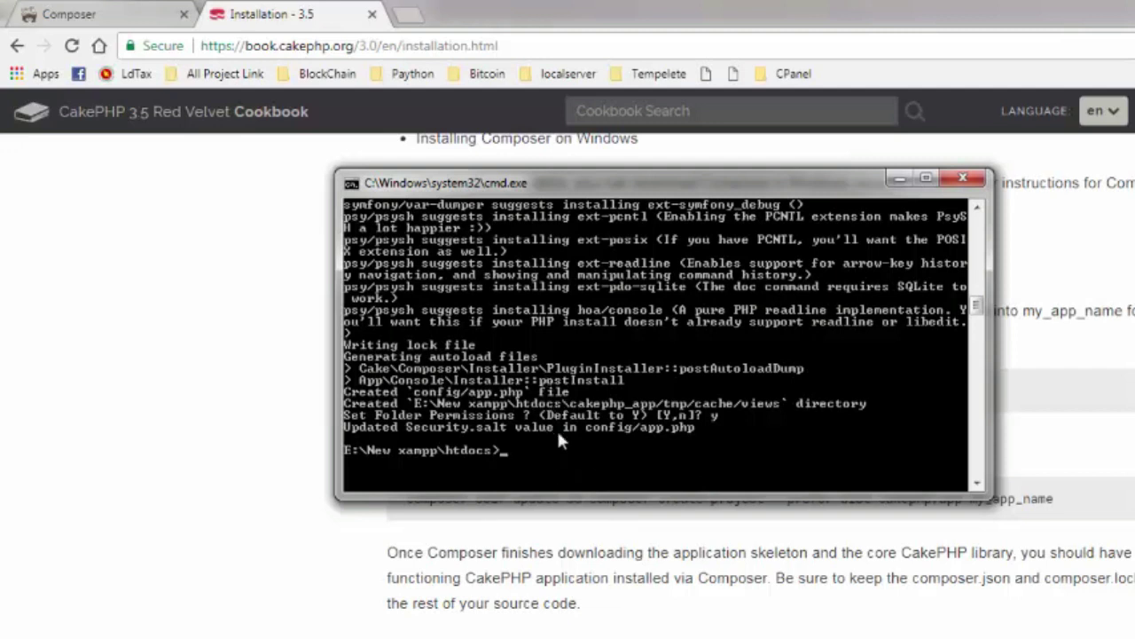
- Open a new browser tab, check Apache's port in the XAMPP Control Panel and enter localhost:8080/ as the address
click(408, 16)
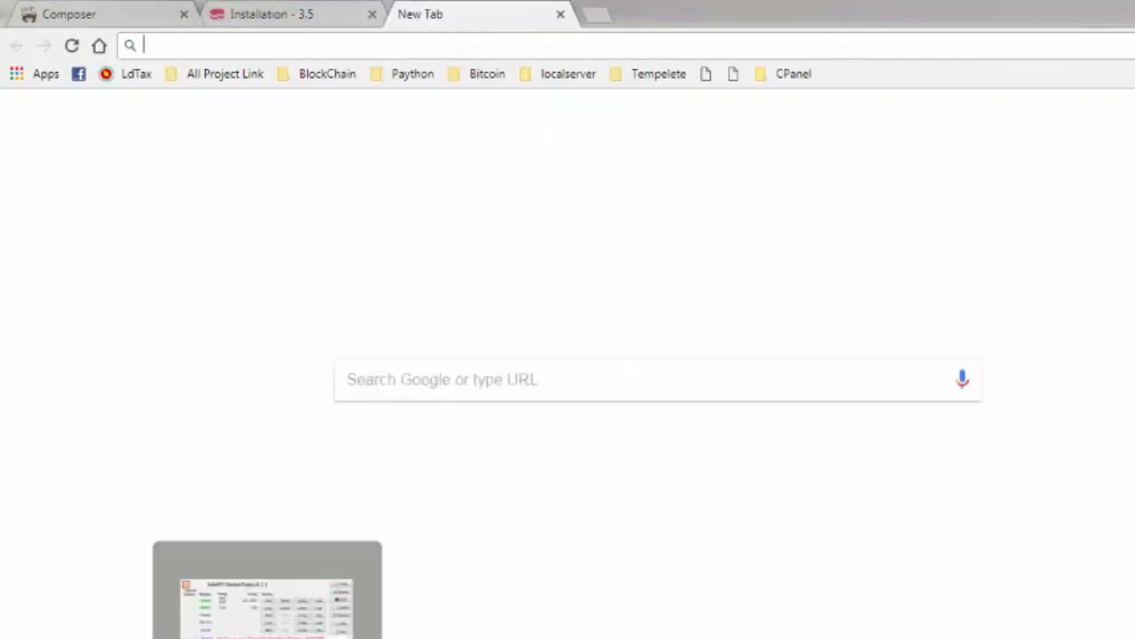
click(267, 635)
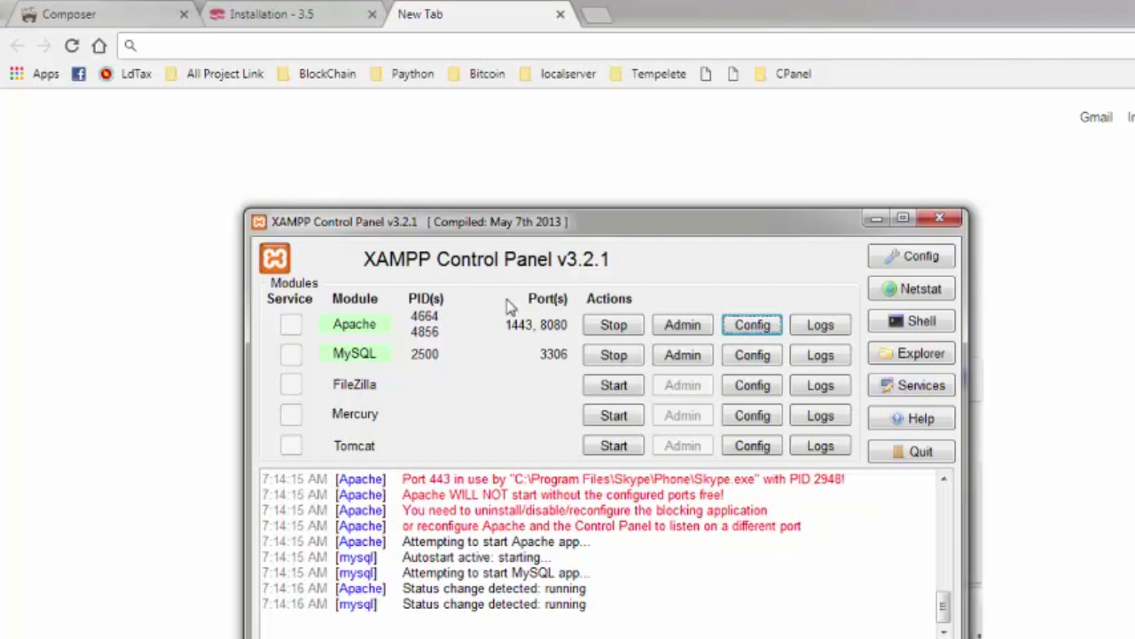
click(347, 50)
text(lo)
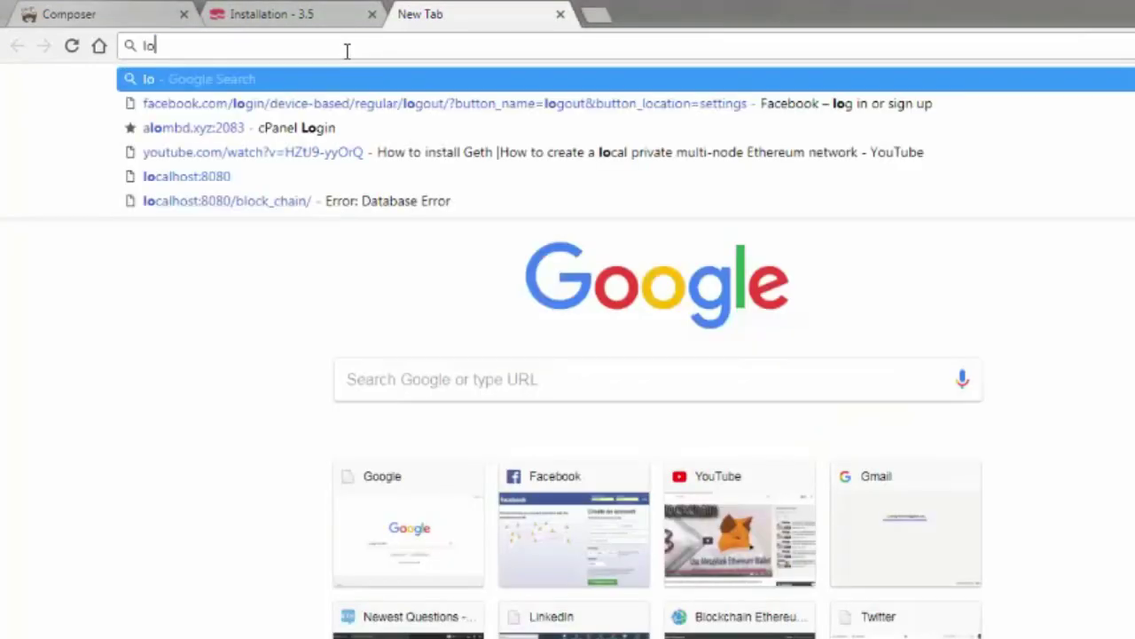
key(Right)
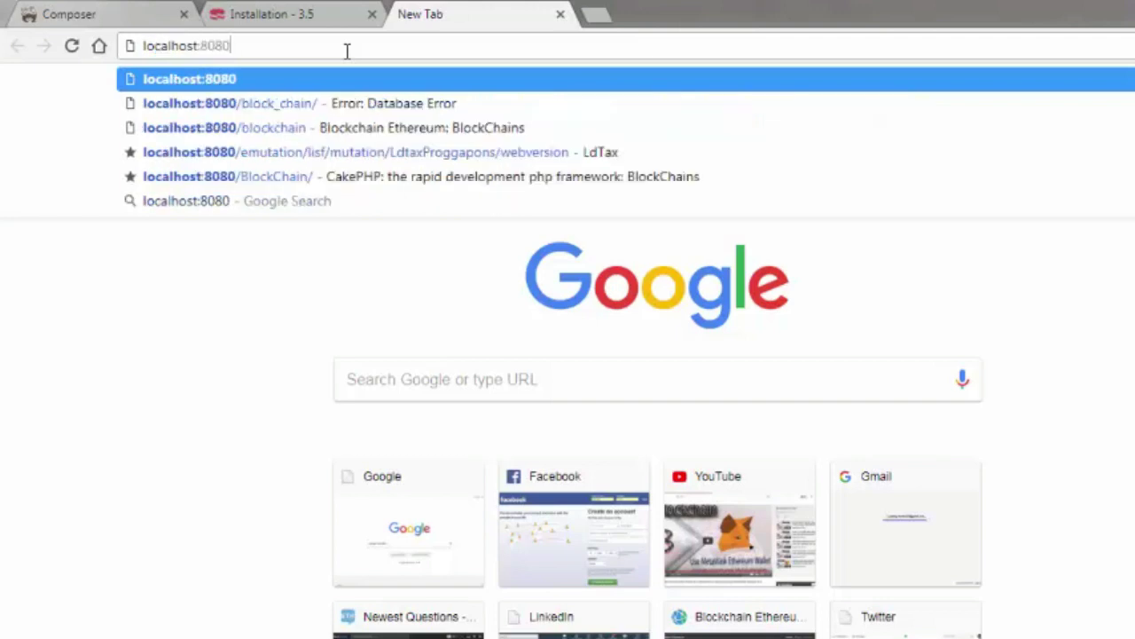
drag(202, 45, 249, 46)
click(249, 45)
key(Return)
key(alt+Tab)
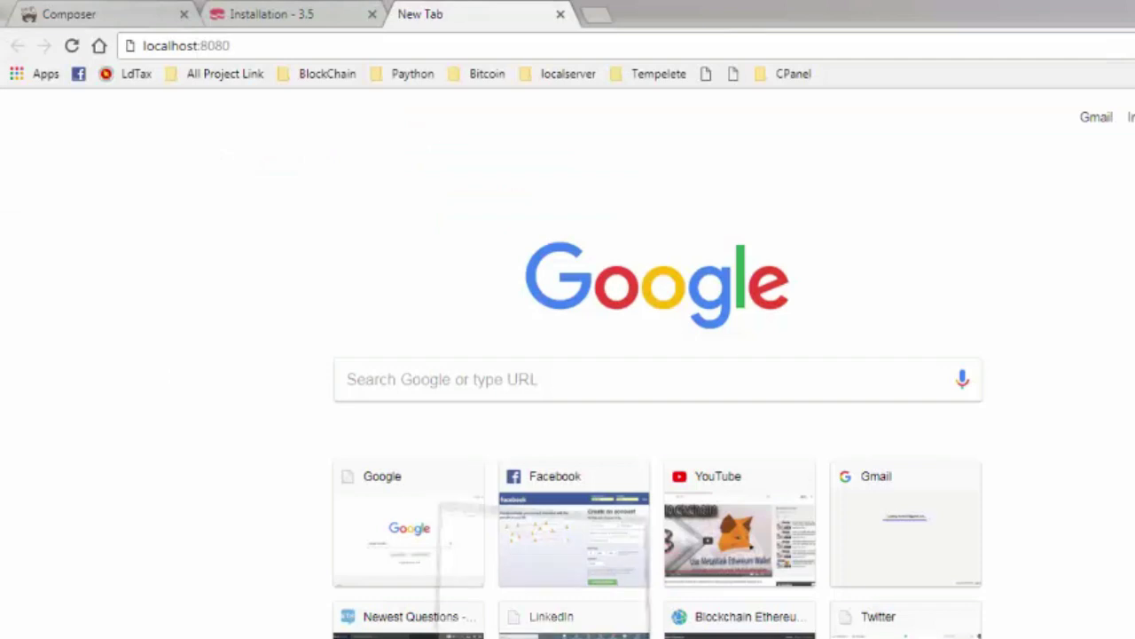
click(973, 13)
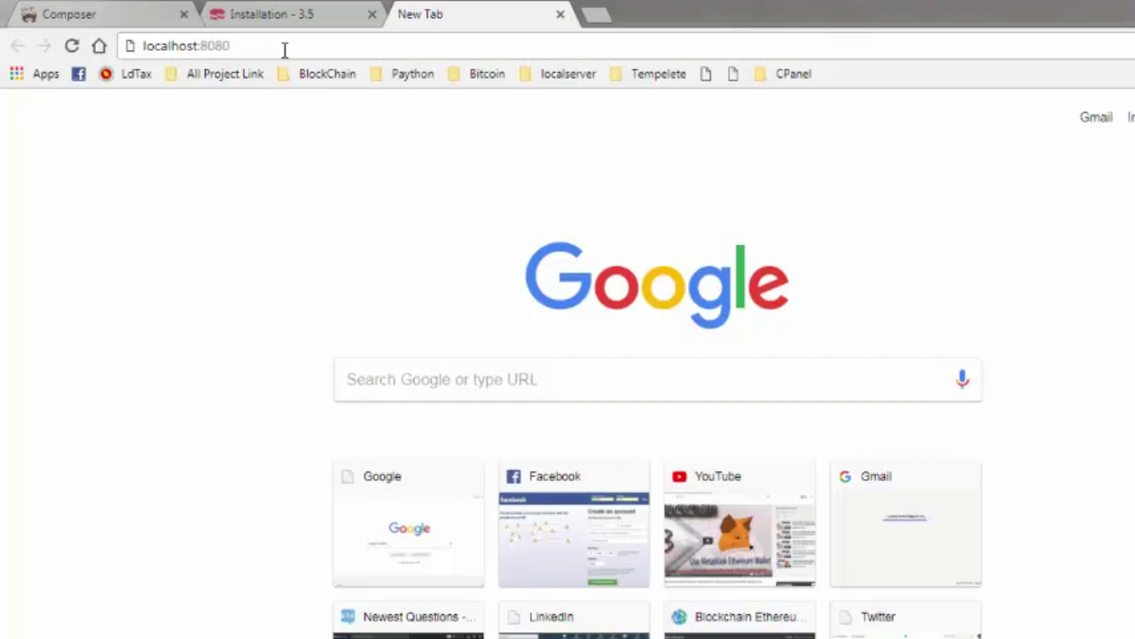
text(/)
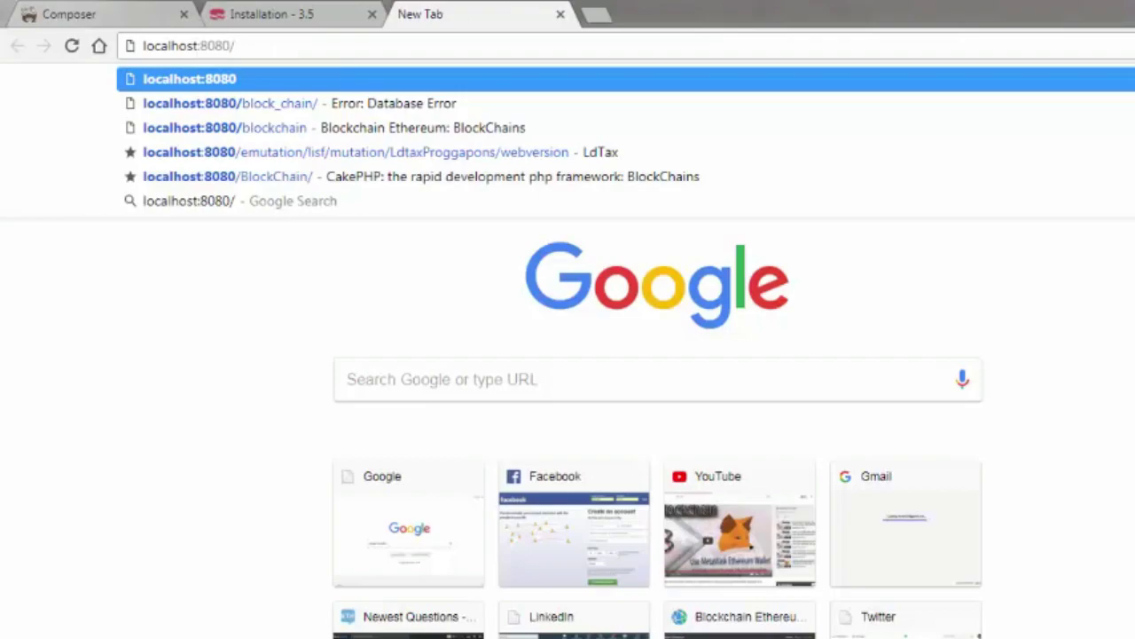
key(Return)
- Switch to Windows Explorer and copy the folder name cakephp_app from the end of the project folder's path
key(alt+Tab)
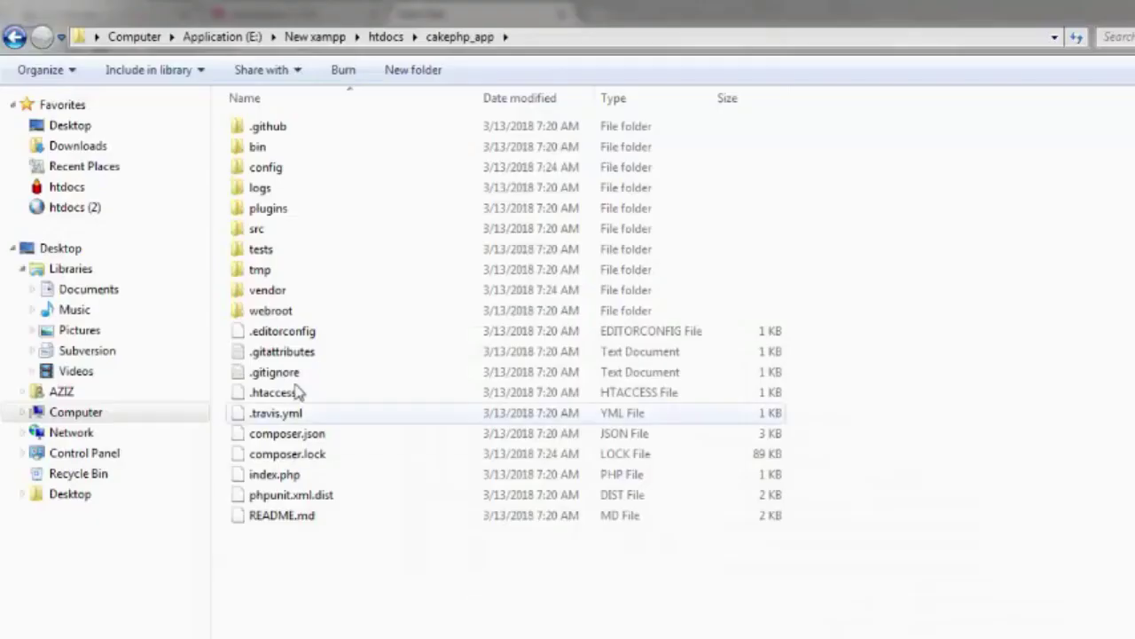
click(555, 30)
click(470, 34)
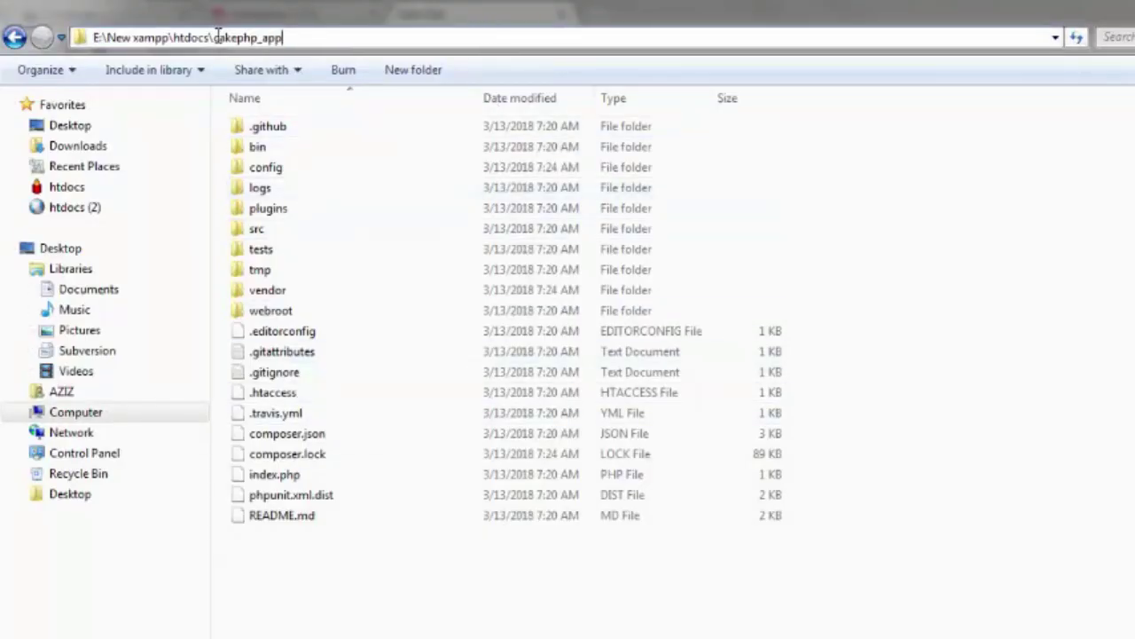
drag(213, 38, 358, 37)
key(ctrl+c)
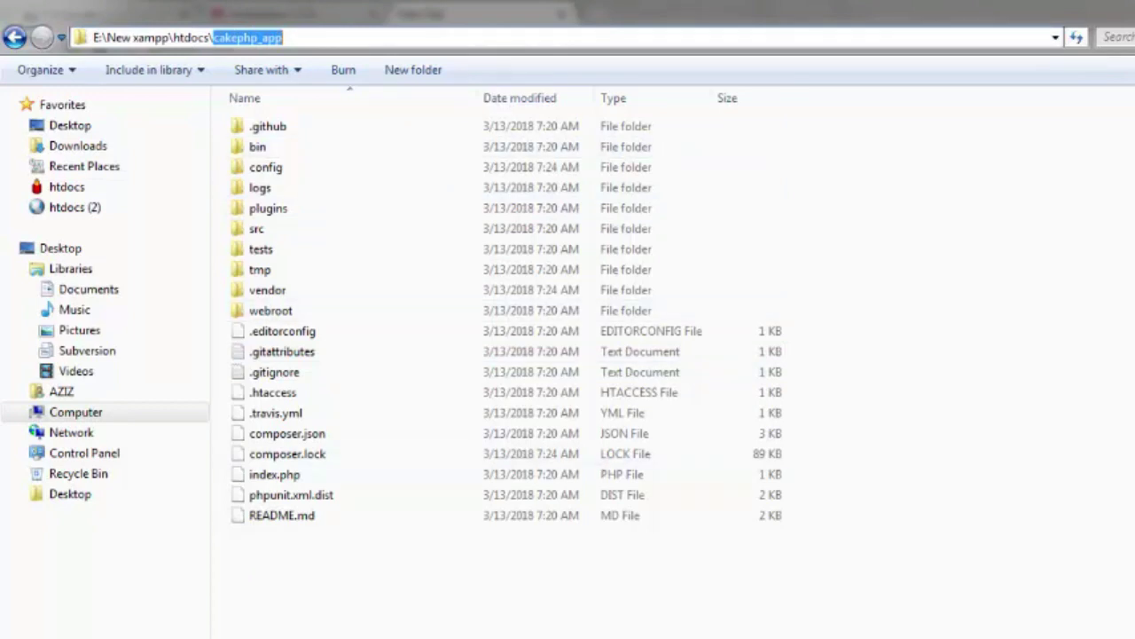
- Return to the browser, append the copied folder name to the address and load localhost:8080/cakephp_app/
key(alt+Tab)
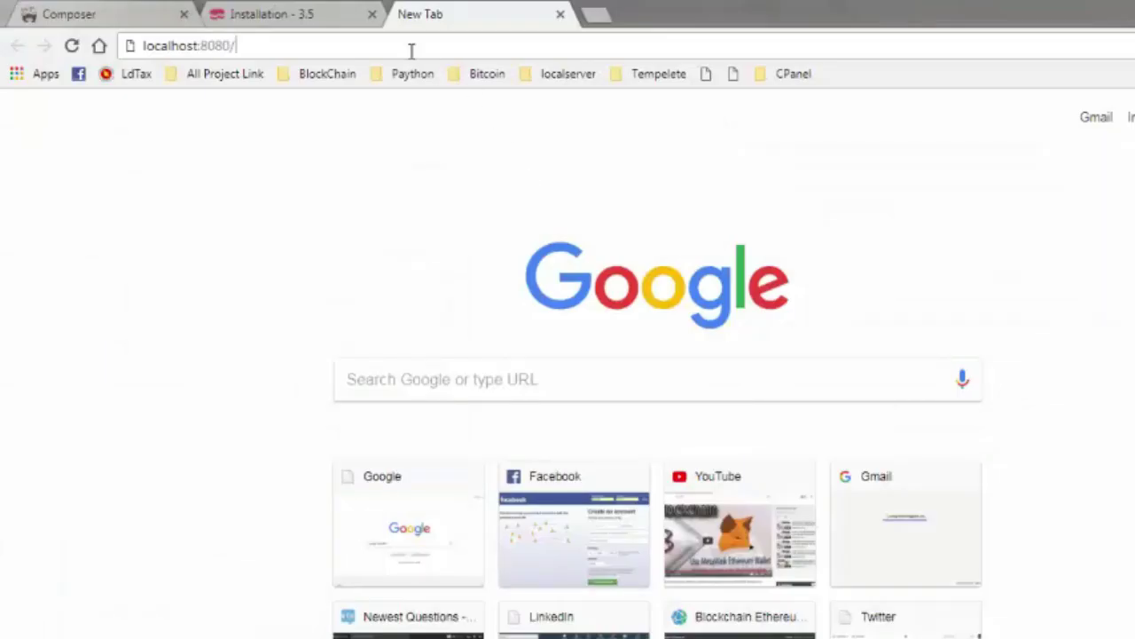
key(ctrl+v)
key(Return)
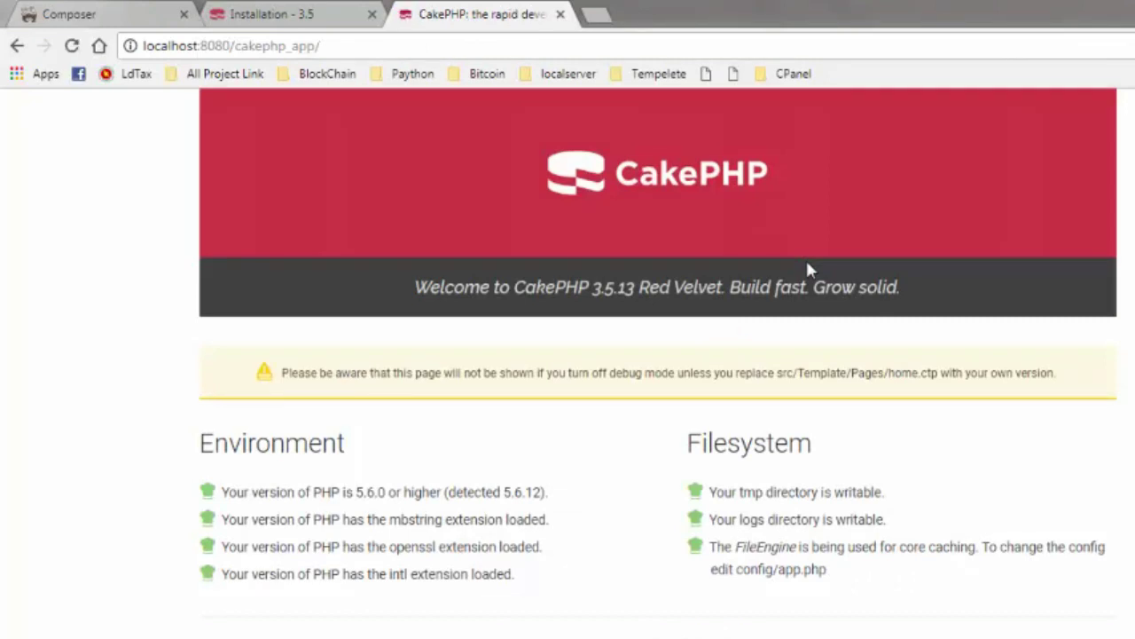
- Examine the CakePHP welcome page's Environment, Filesystem and DebugKit checks and the Database connection status
scroll(803, 271, down, 2)
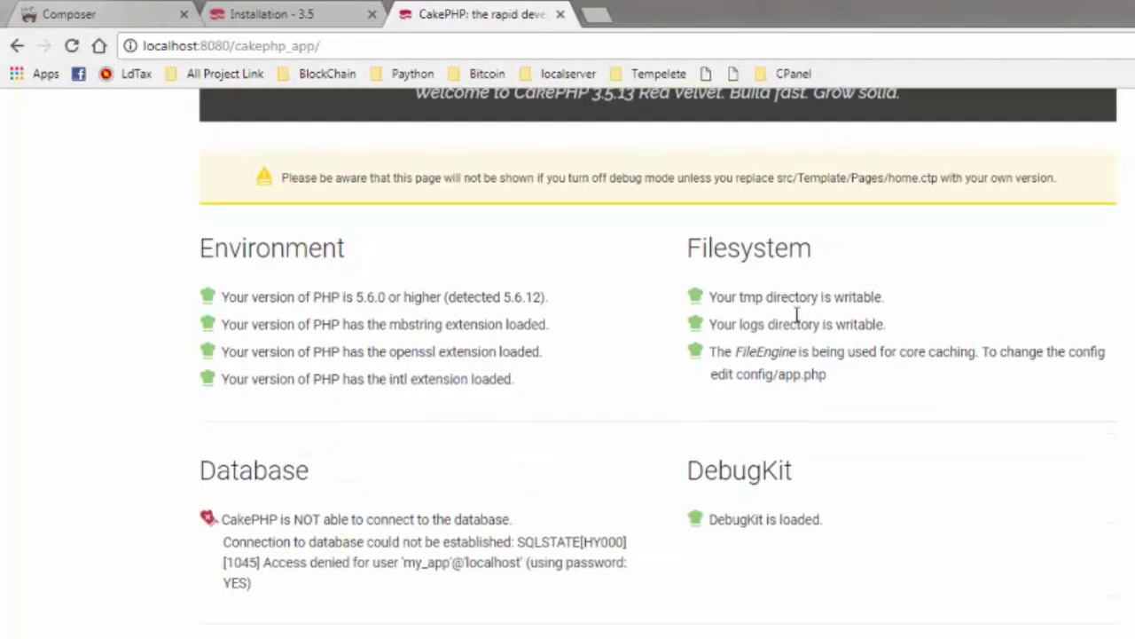
scroll(794, 302, down, 1)
scroll(799, 344, down, 1)
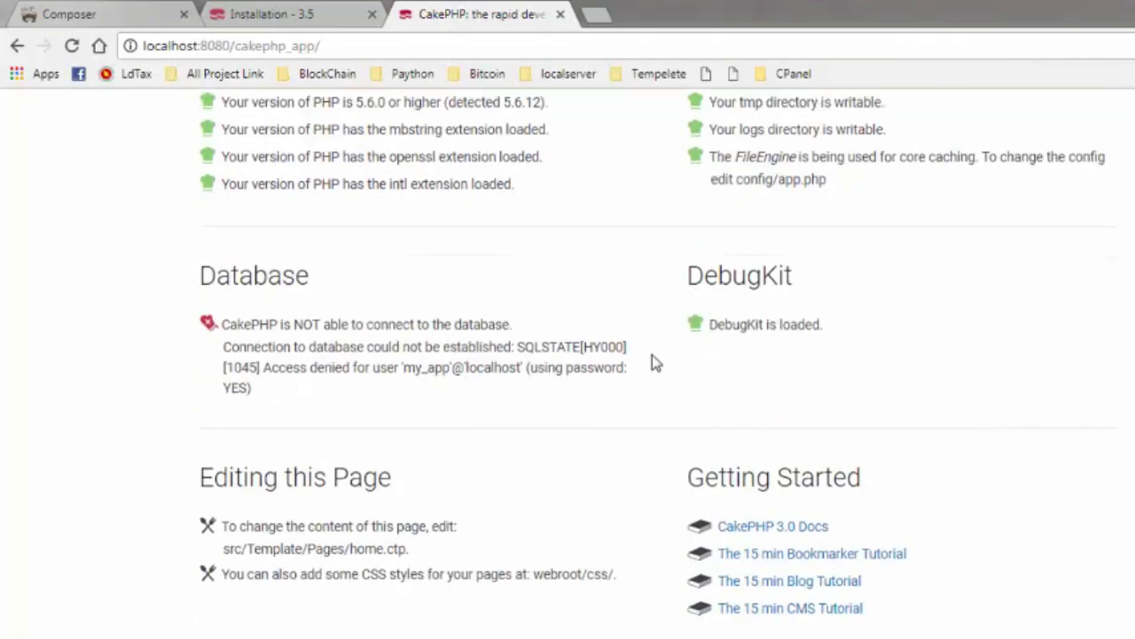
scroll(652, 356, down, 1)
scroll(621, 350, down, 2)
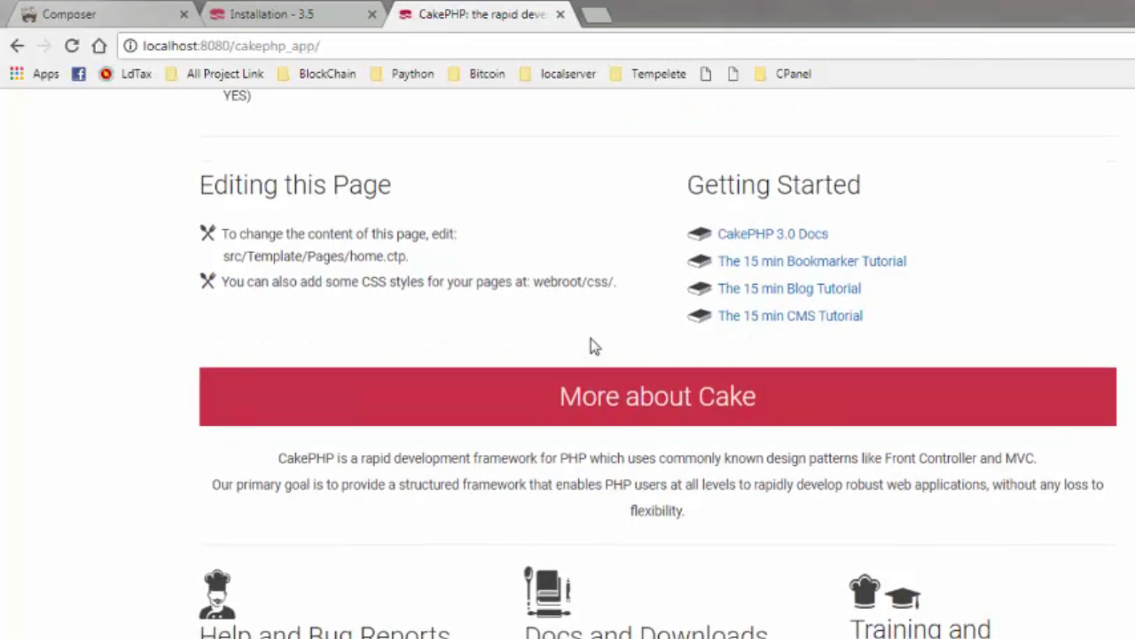
scroll(424, 275, up, 2)
scroll(382, 253, up, 1)
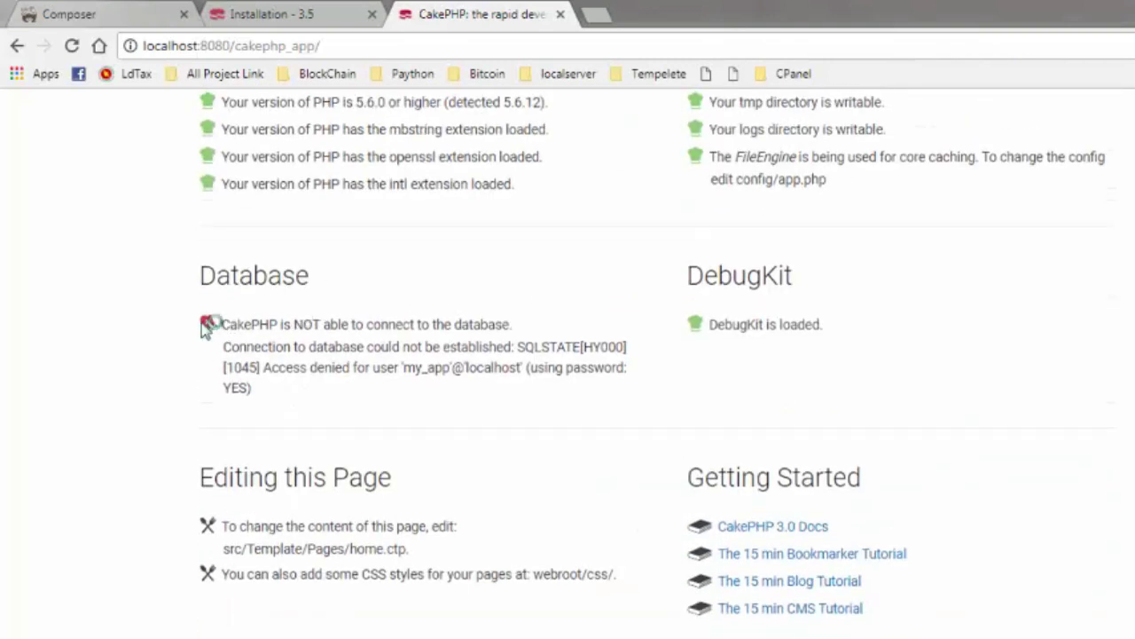
drag(222, 325, 502, 325)
click(548, 330)
scroll(507, 300, up, 2)
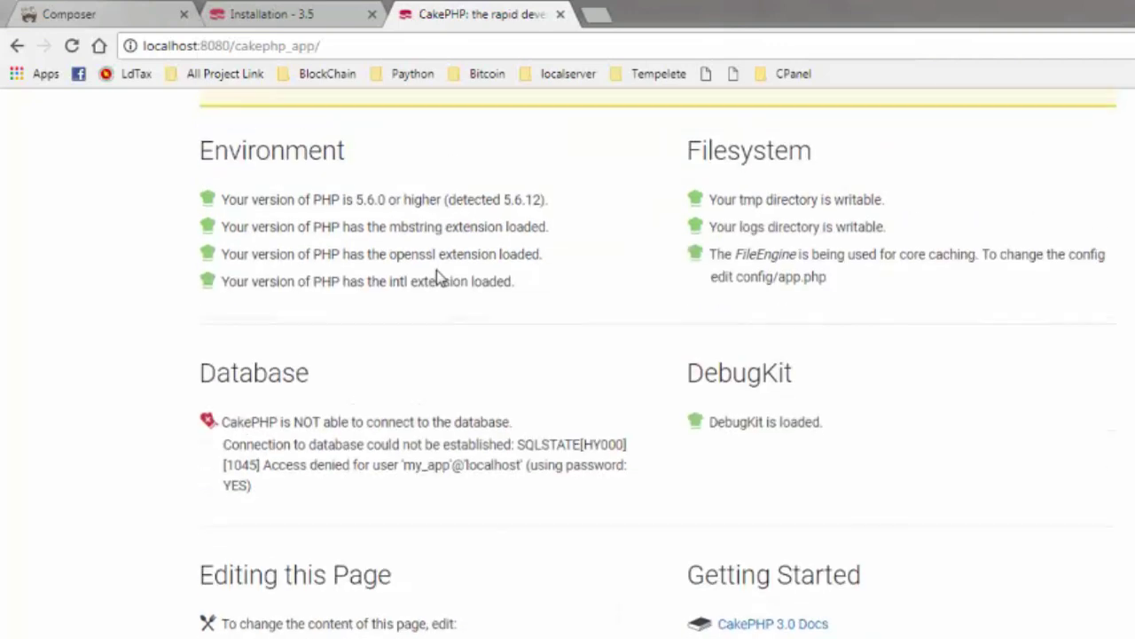
- Copy localhost:8080 from the address, then load localhost:8080/phpmyadmin in a new browser tab
click(235, 44)
click(230, 45)
drag(230, 44, 133, 47)
key(Escape)
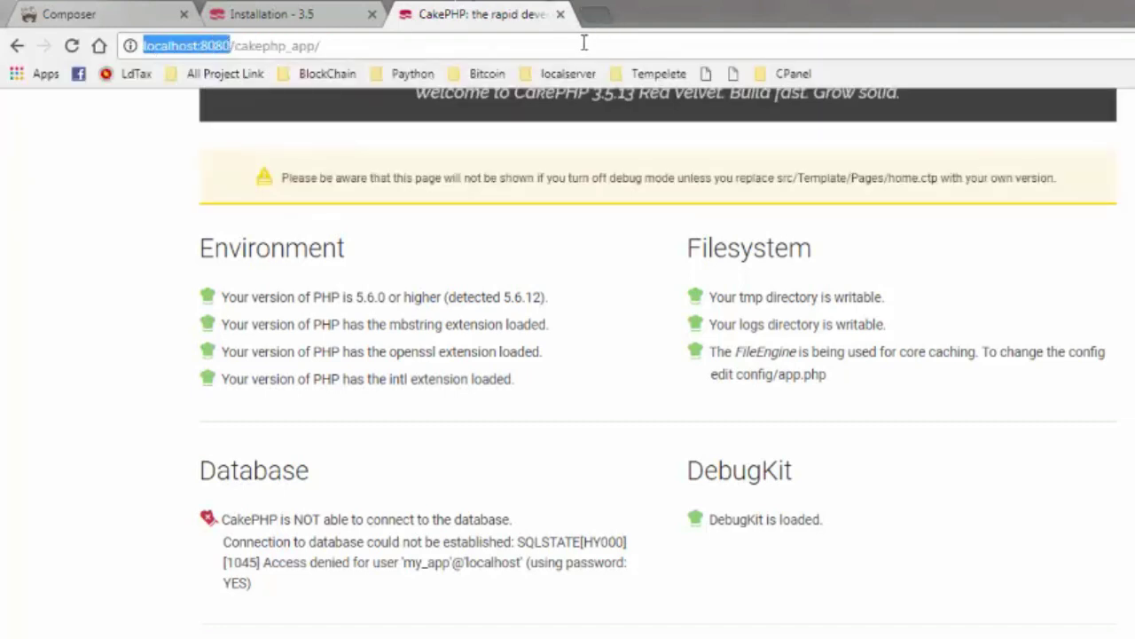
key(ctrl+t)
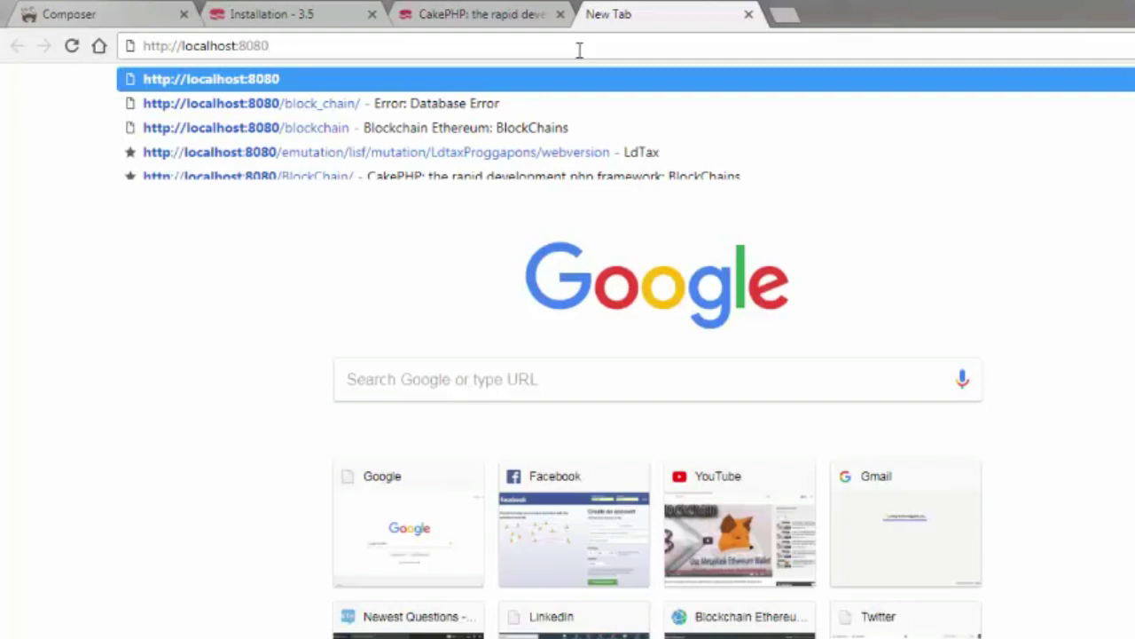
text(/php)
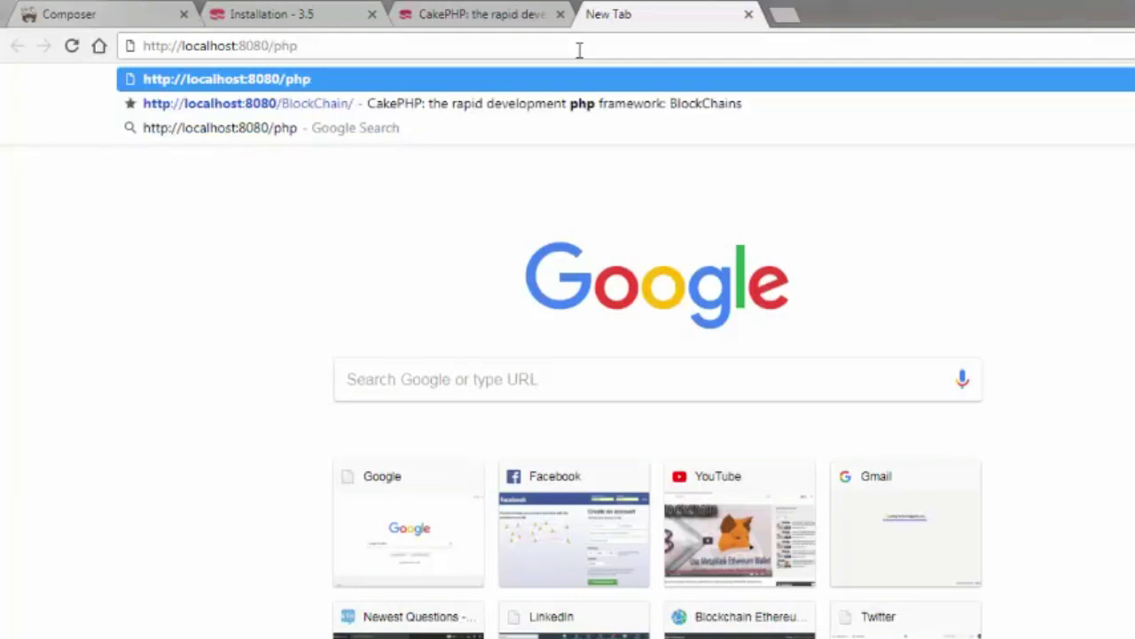
text(myadmin)
key(Return)
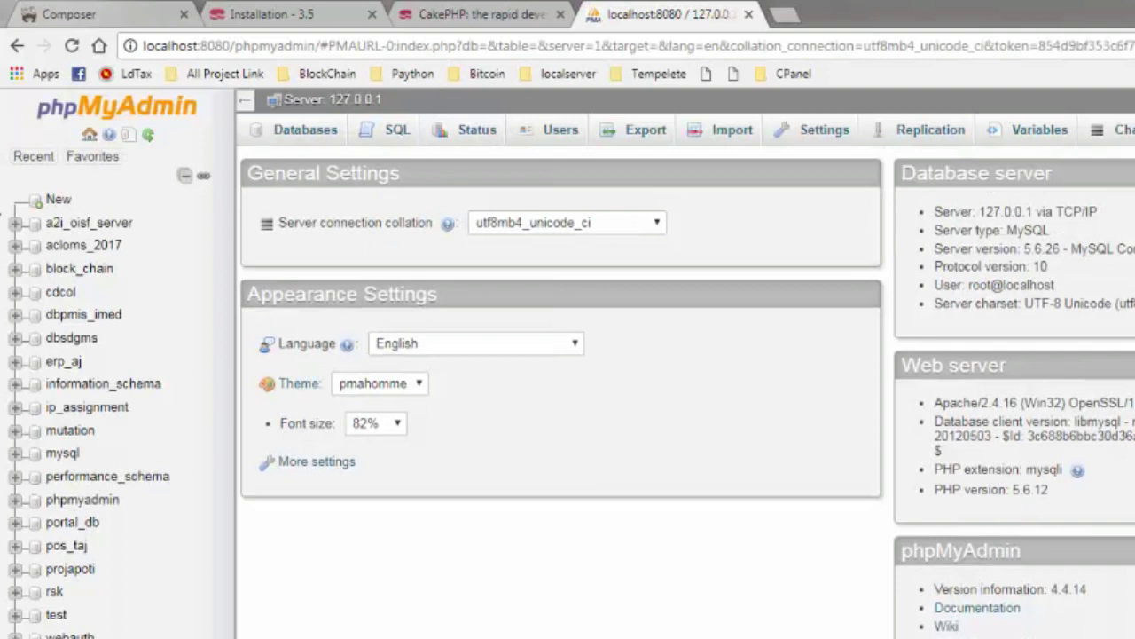
- Start a new database in phpMyAdmin and name it cakephp_app
click(60, 201)
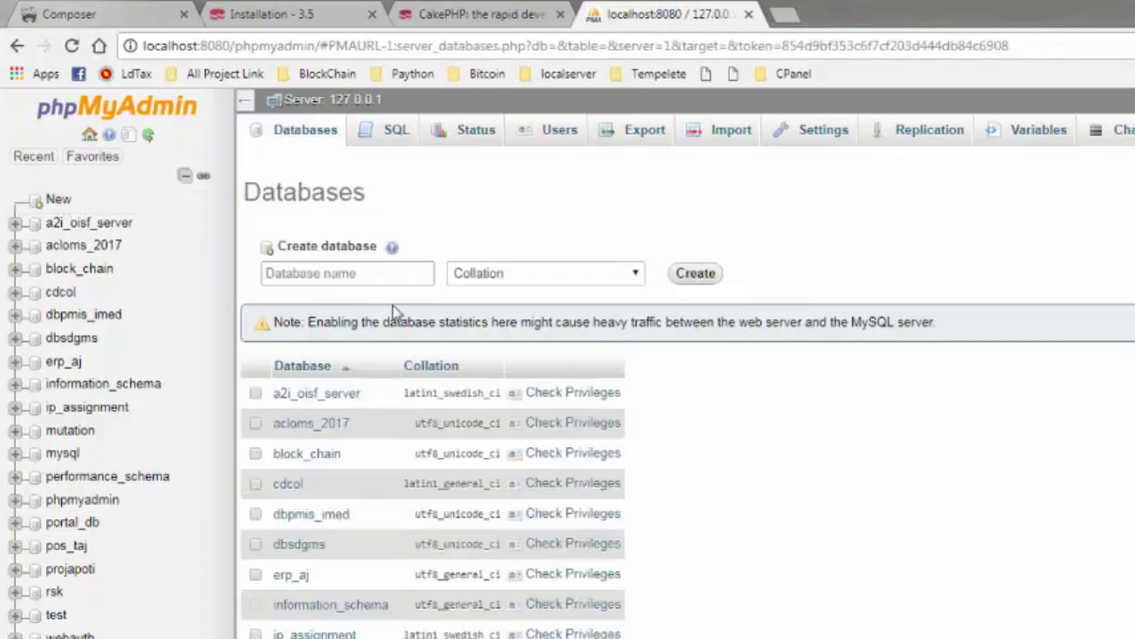
click(372, 281)
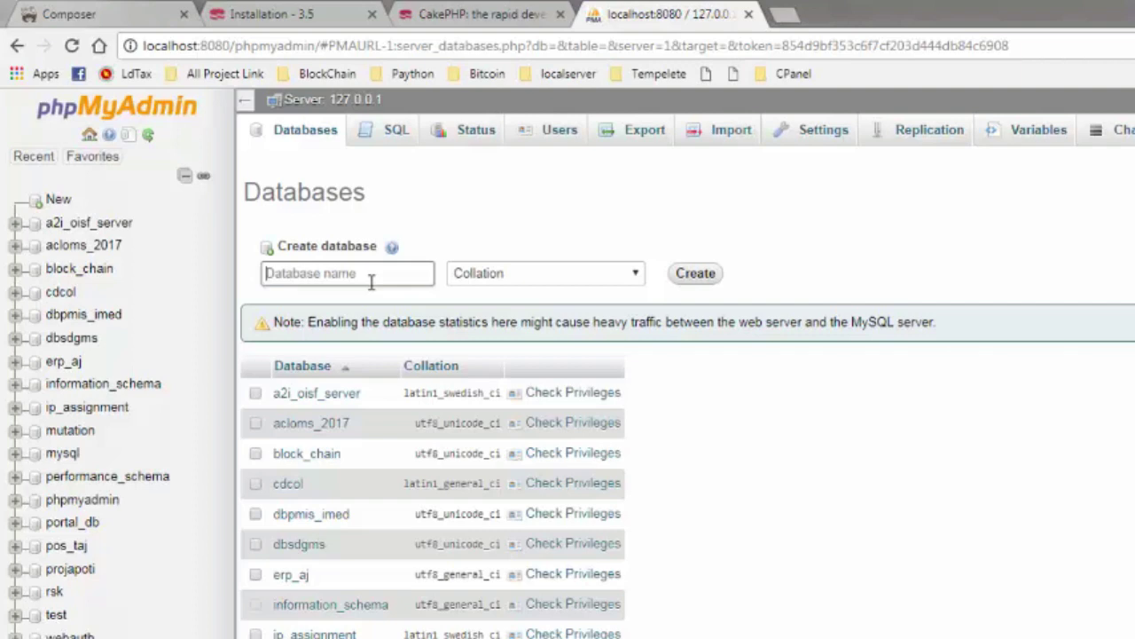
text(cake)
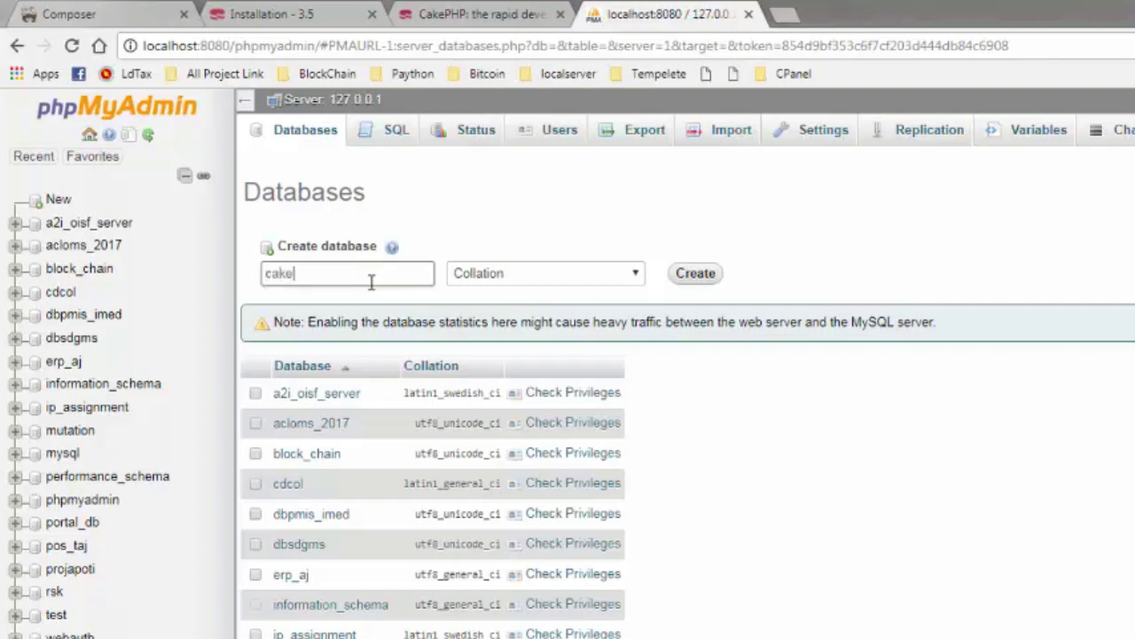
text(php_app)
- Choose the utf8_general_ci collation for the database and create it
click(468, 277)
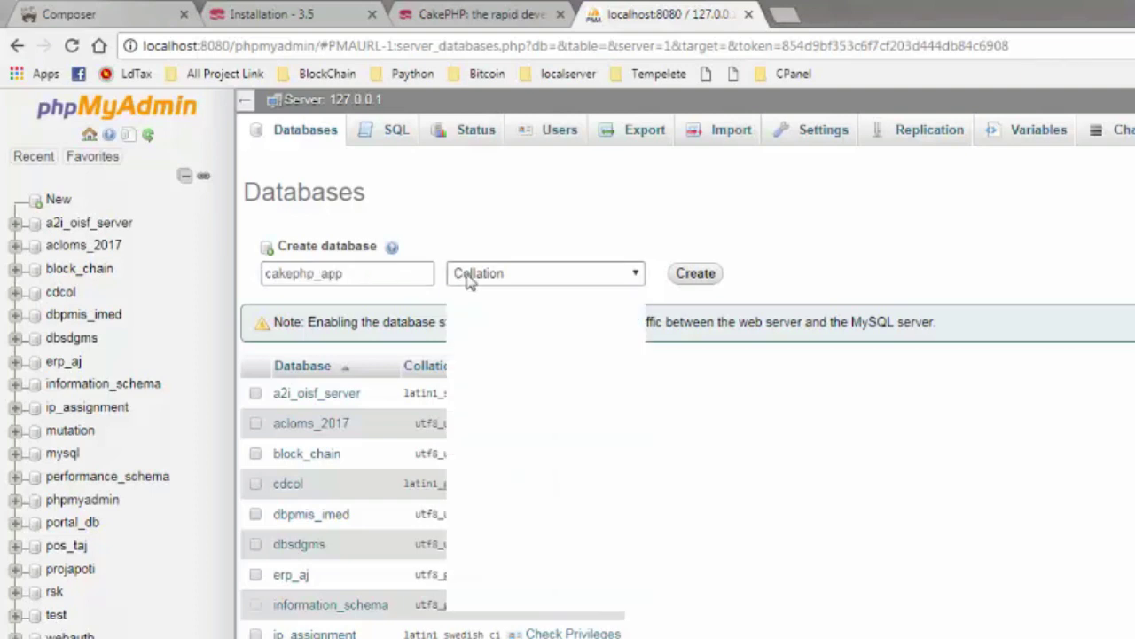
scroll(523, 435, down, 20)
scroll(529, 444, down, 10)
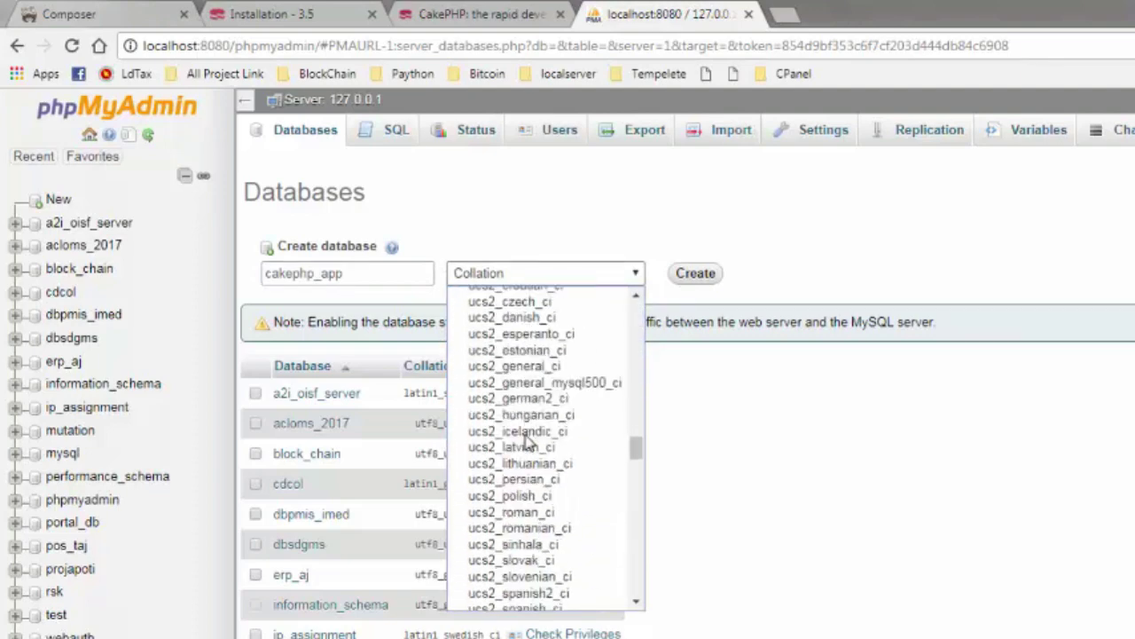
scroll(533, 461, down, 10)
scroll(534, 470, down, 15)
scroll(537, 487, down, 8)
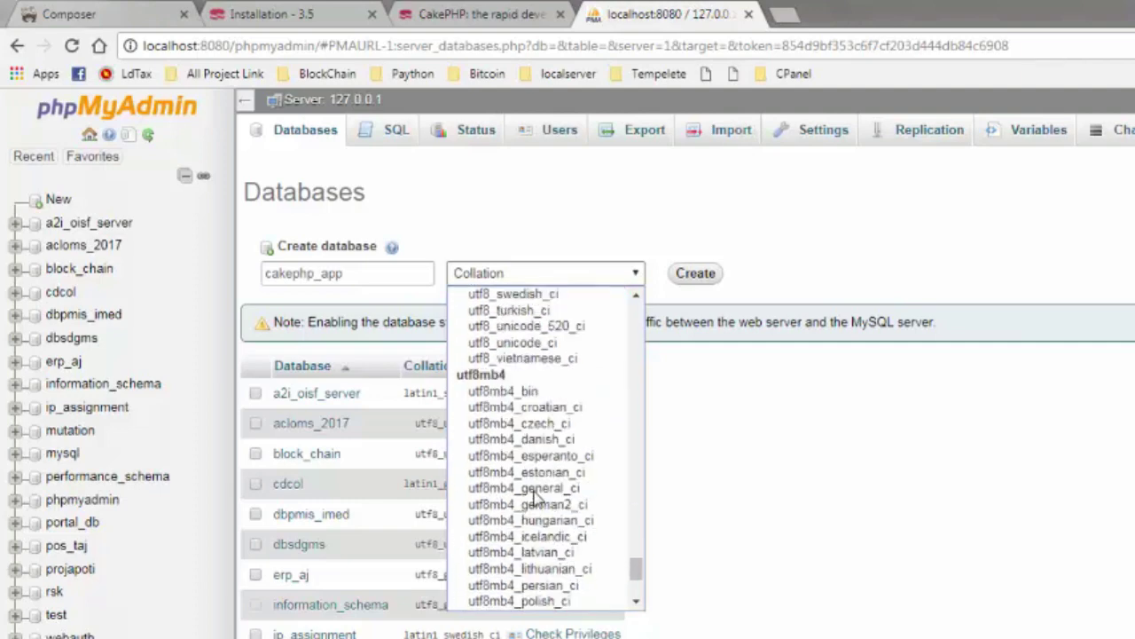
scroll(537, 499, down, 4)
scroll(536, 501, up, 12)
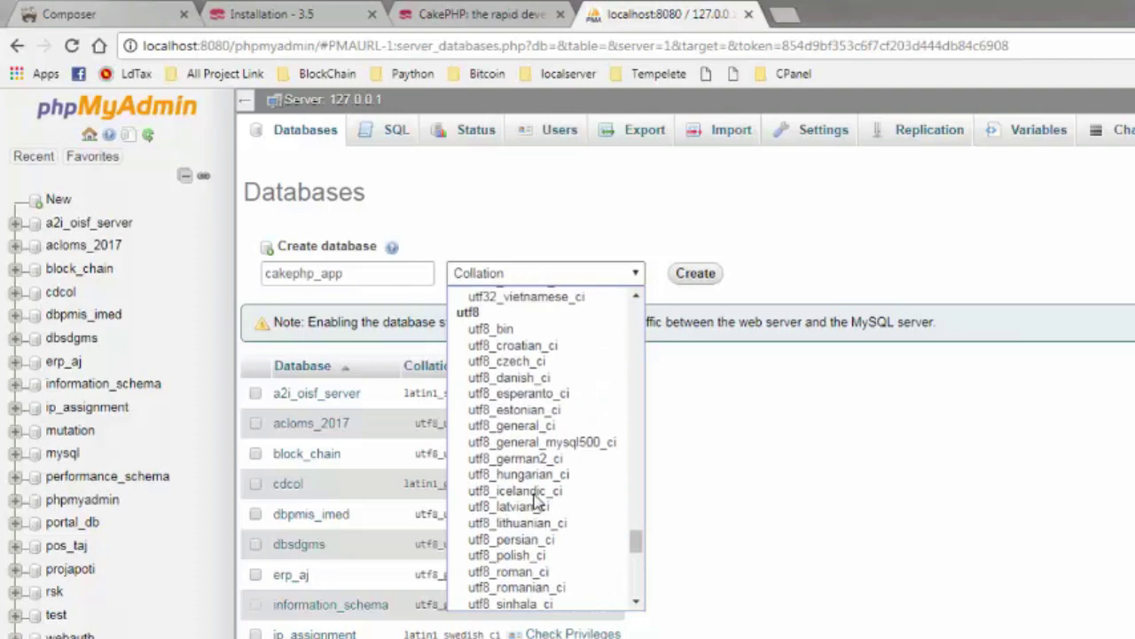
scroll(535, 501, up, 8)
scroll(535, 501, up, 10)
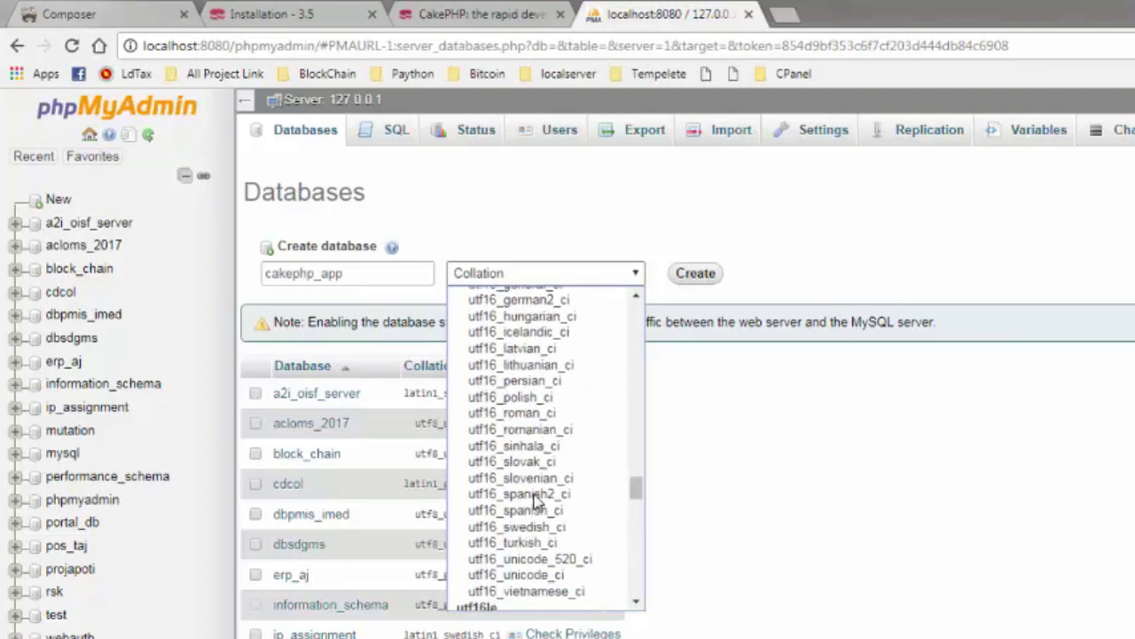
scroll(535, 501, up, 10)
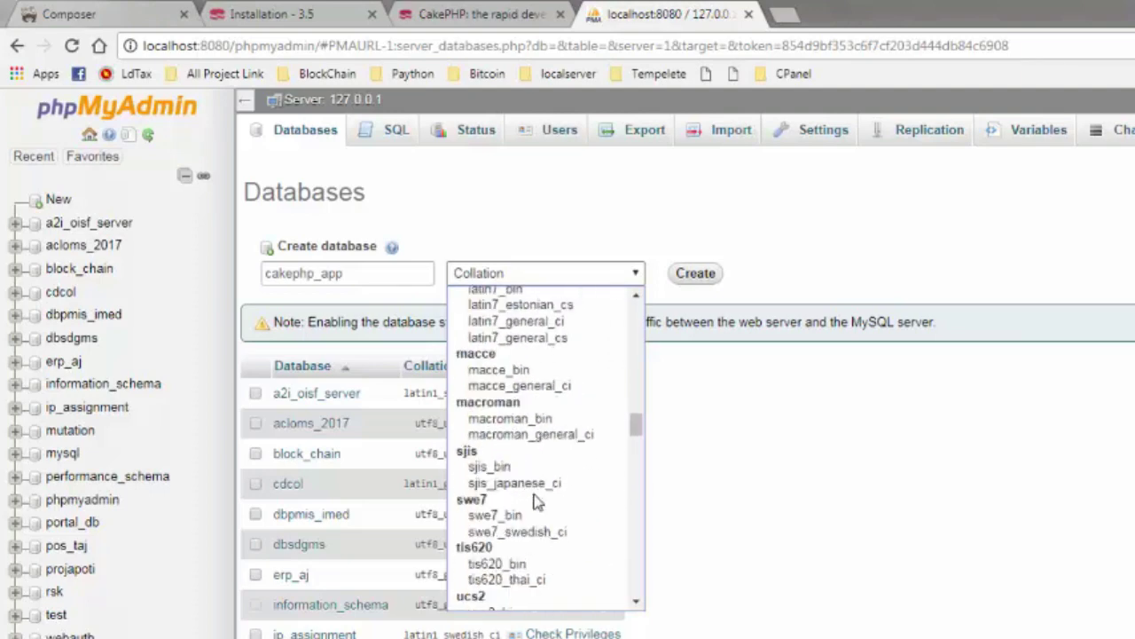
scroll(536, 501, down, 15)
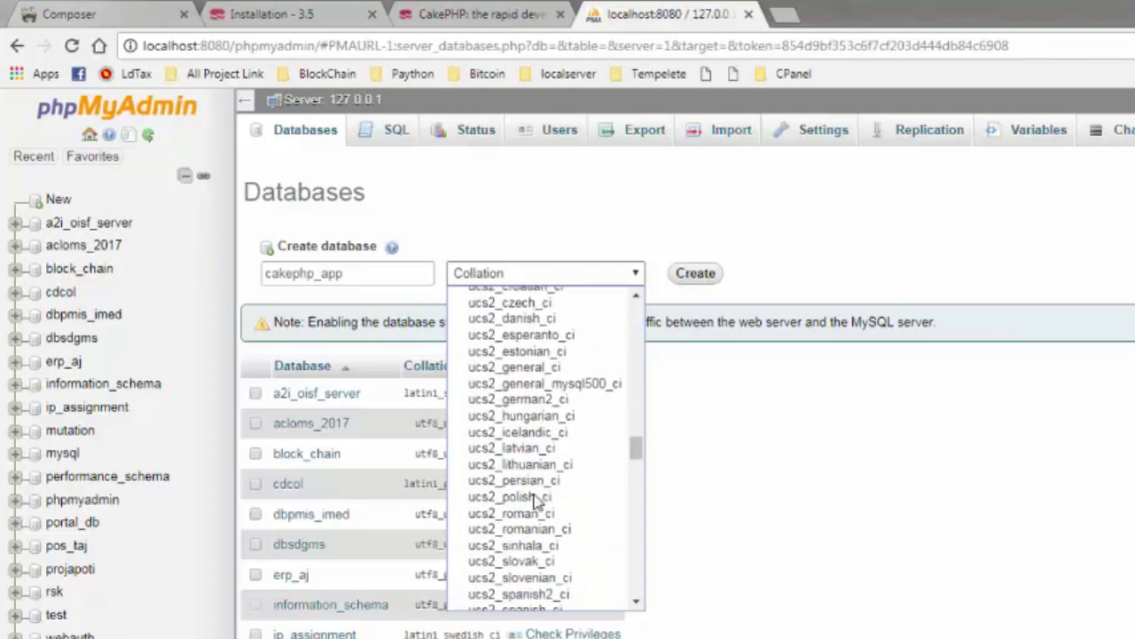
scroll(536, 501, down, 15)
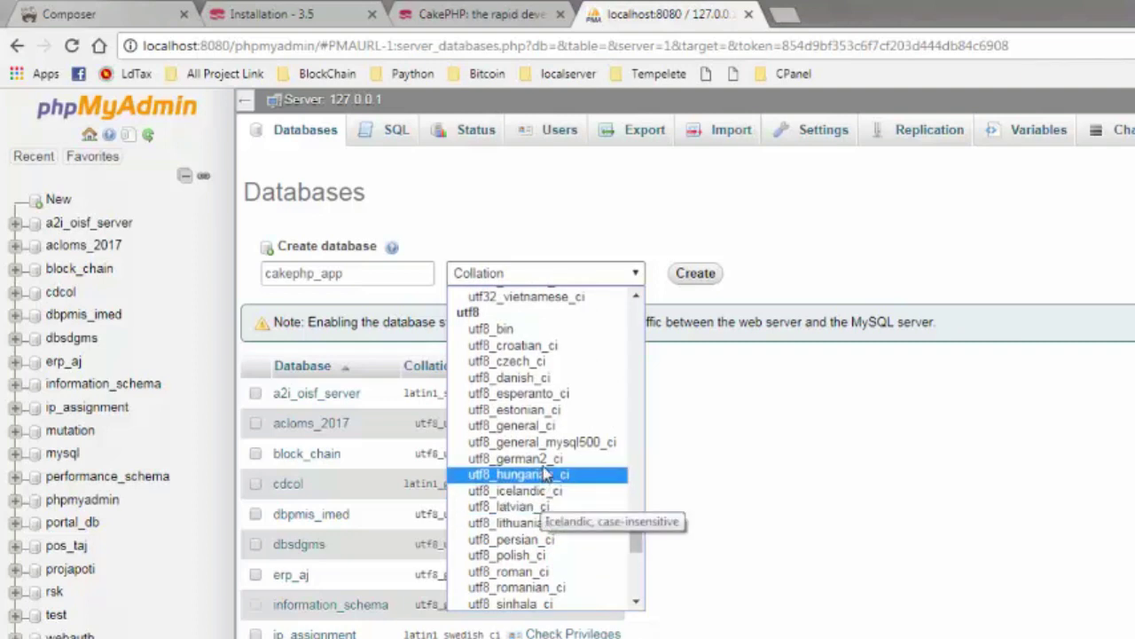
click(523, 426)
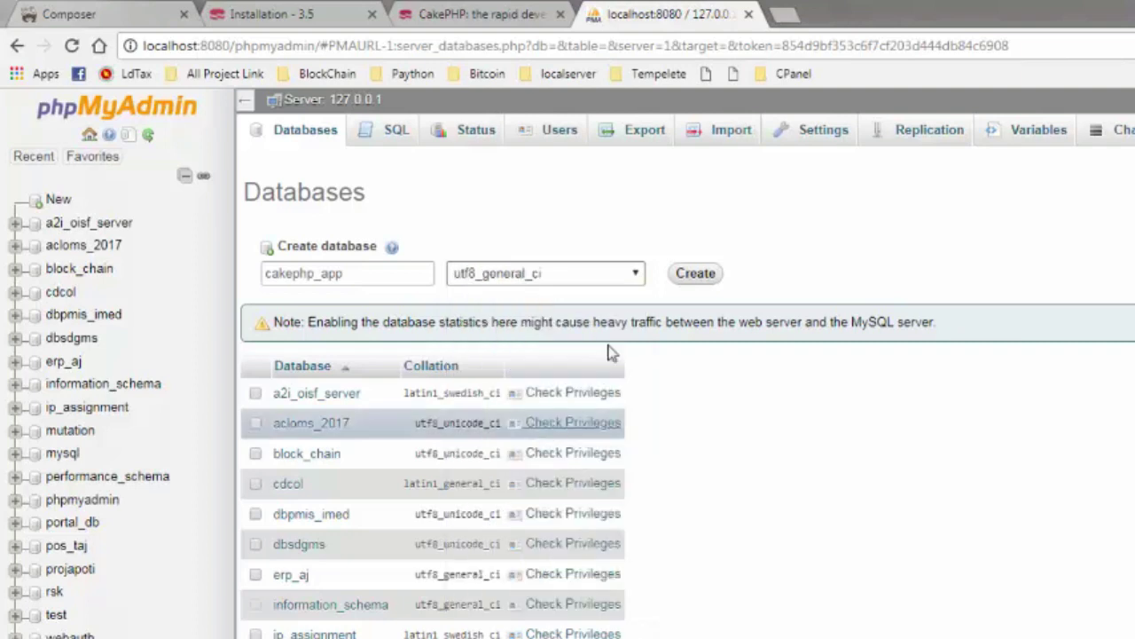
click(696, 274)
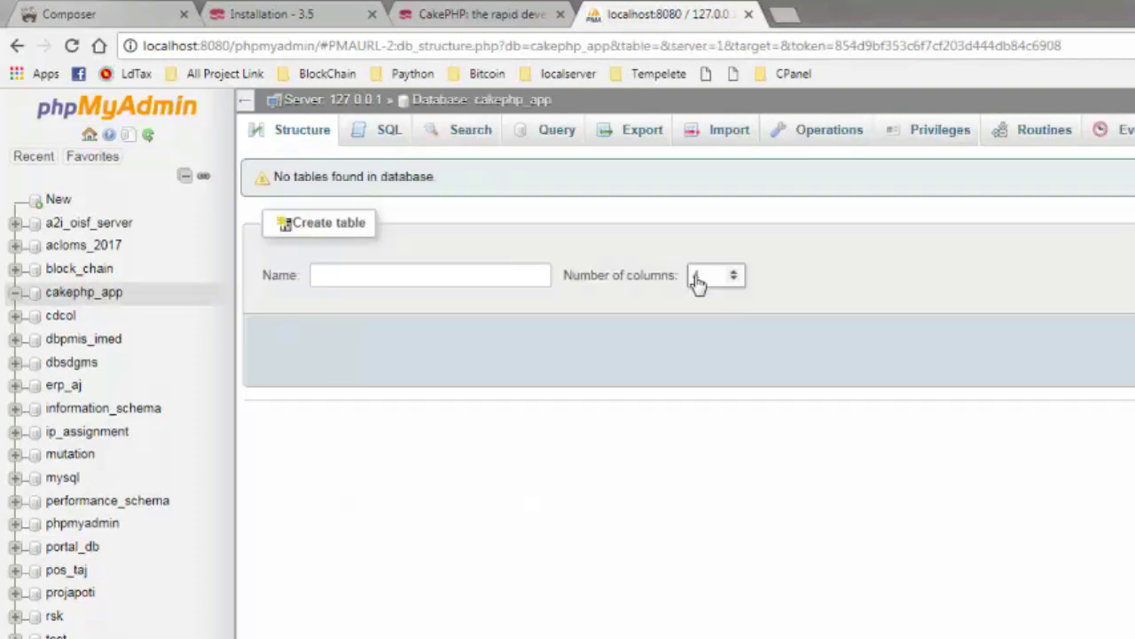
drag(128, 293, 51, 298)
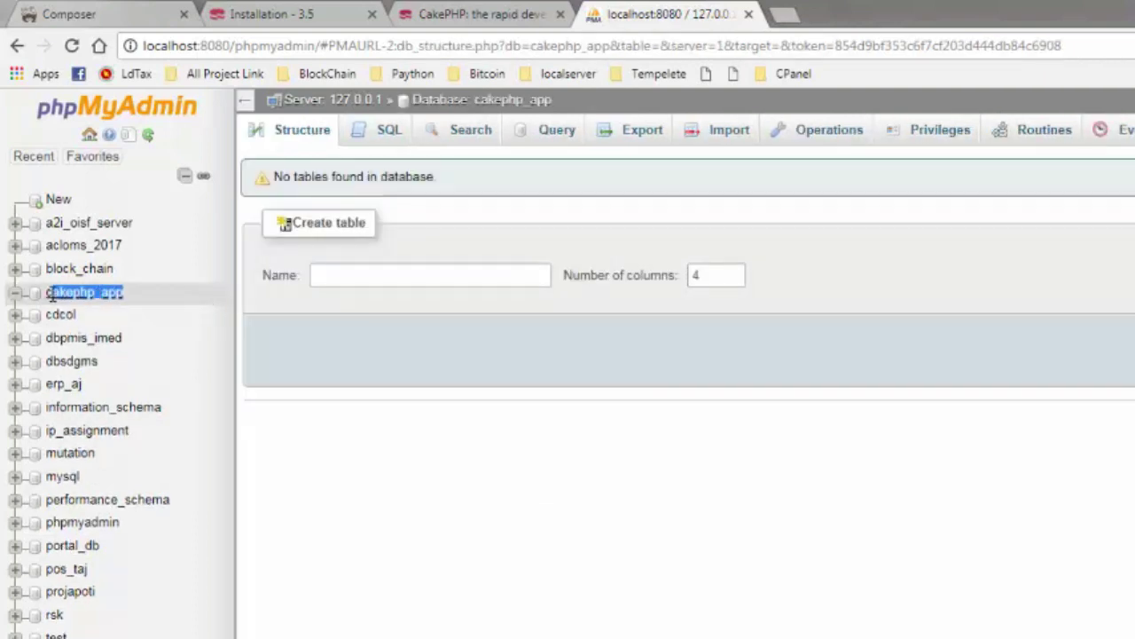
click(619, 477)
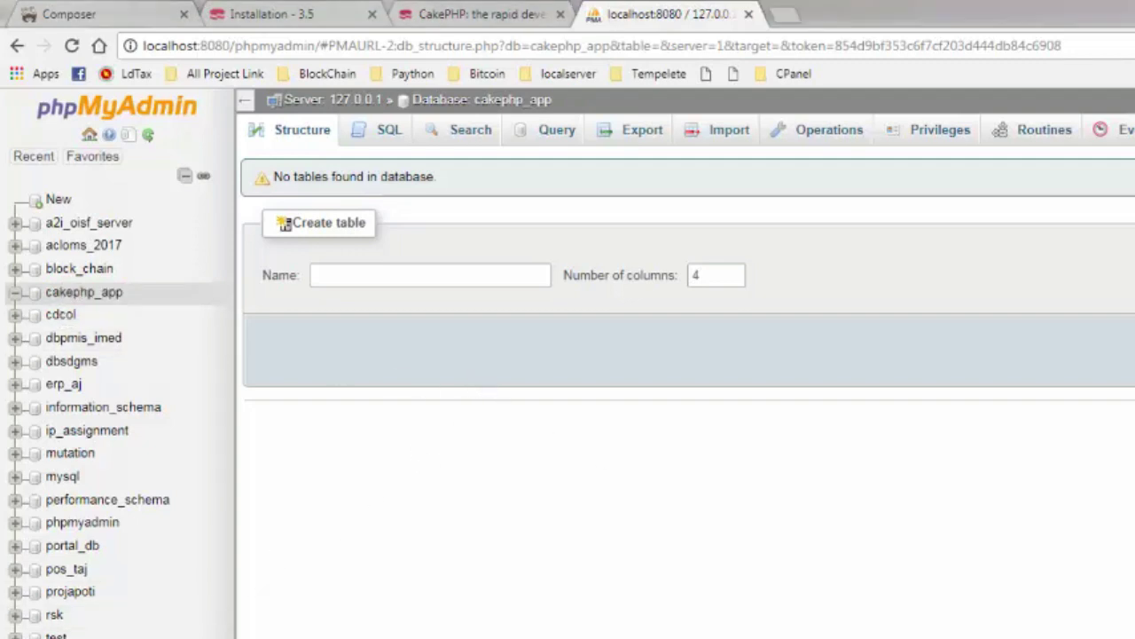
- Switch to Windows Explorer and open app.php from the cakephp_app project's config folder in Sublime Text
click(233, 631)
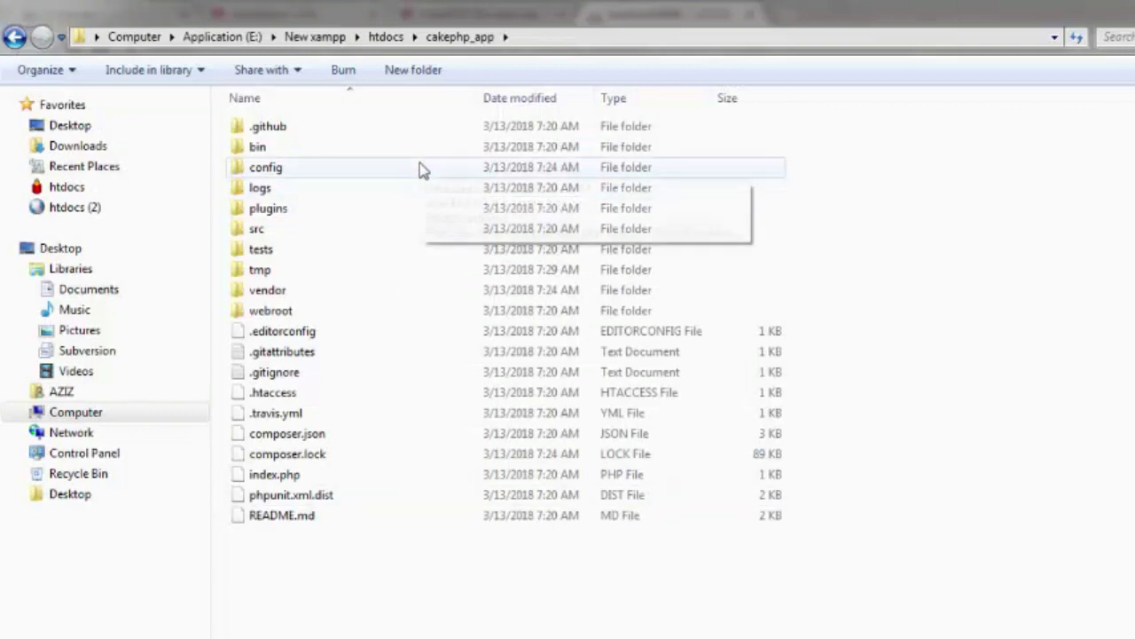
double_click(266, 168)
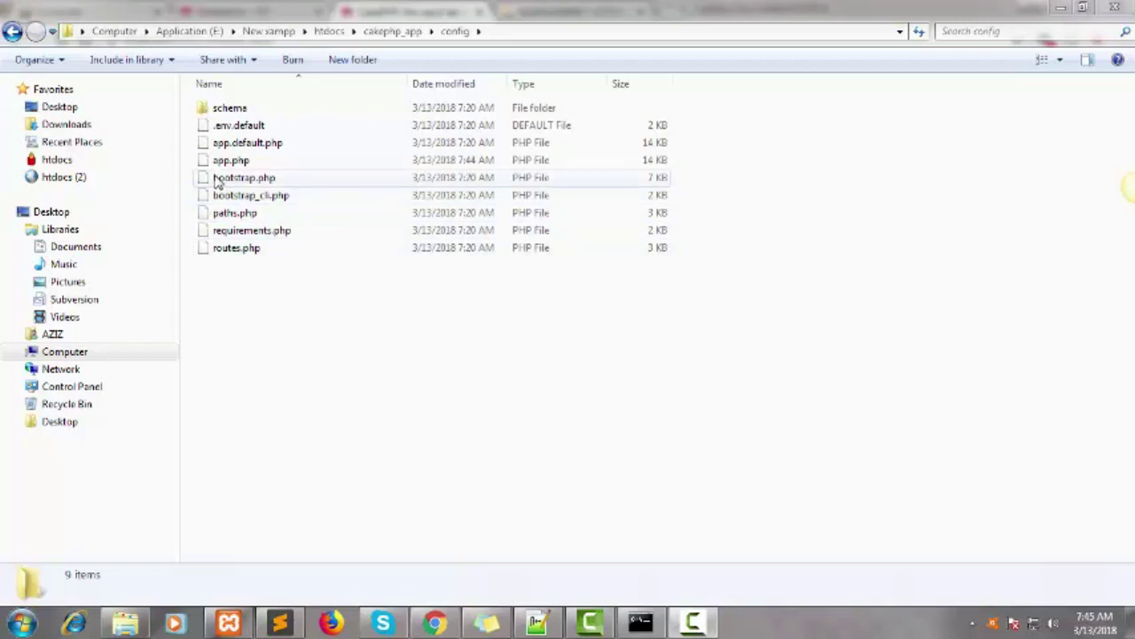
drag(234, 169, 572, 403)
- Look through app.php to locate the default connection under Datasources and examine its host setting
scroll(585, 190, up, 1)
scroll(585, 213, down, 1)
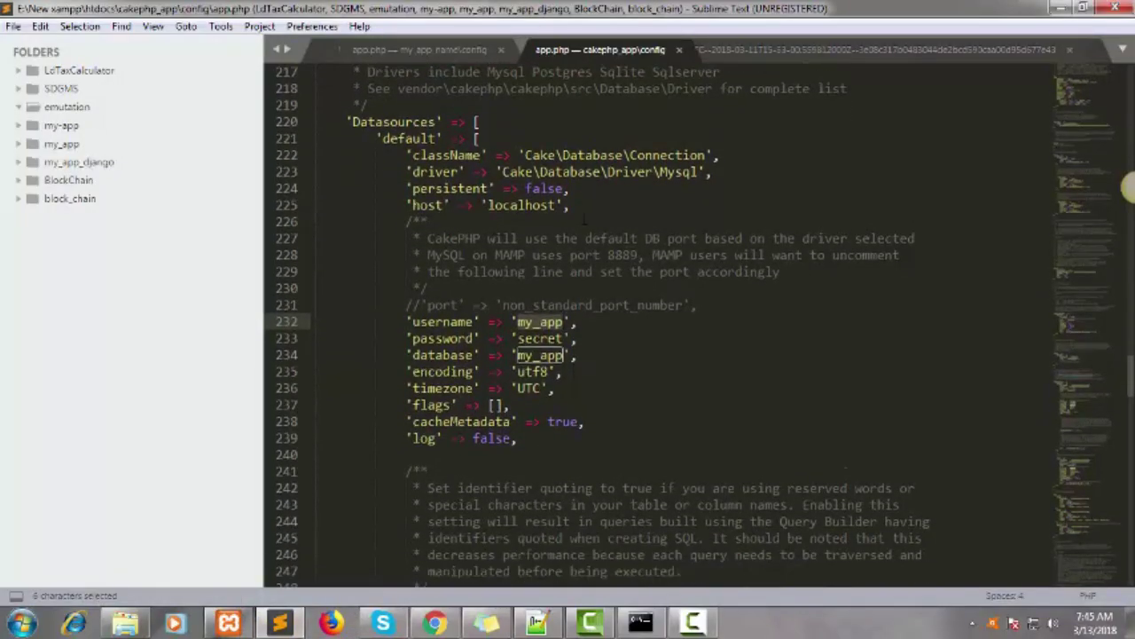
scroll(550, 278, down, 1)
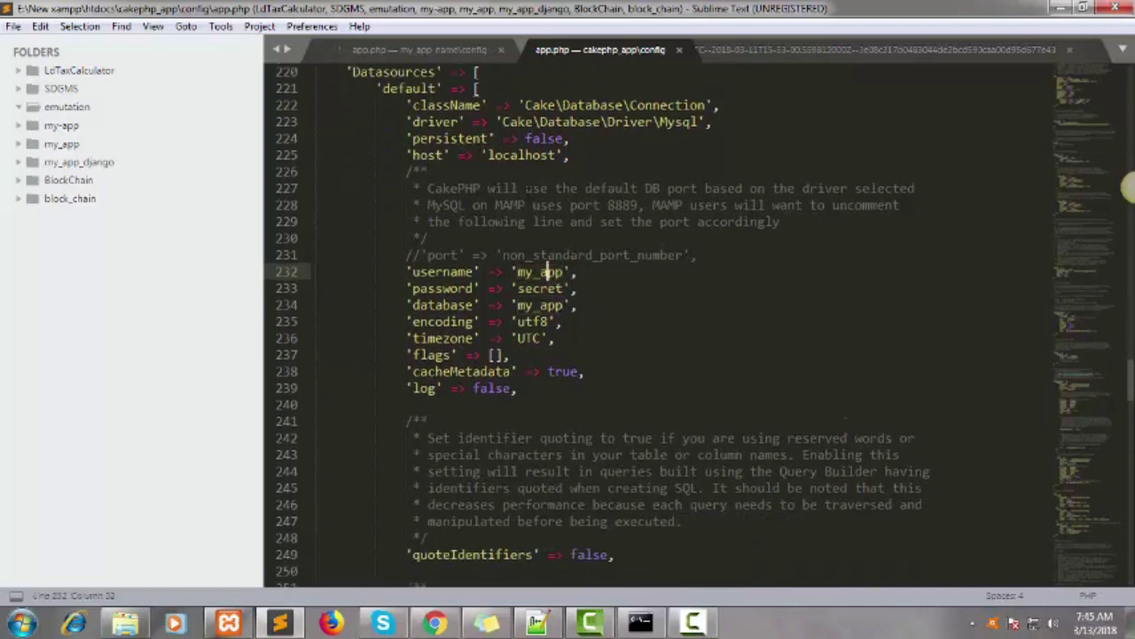
double_click(521, 156)
scroll(1074, 298, up, 10)
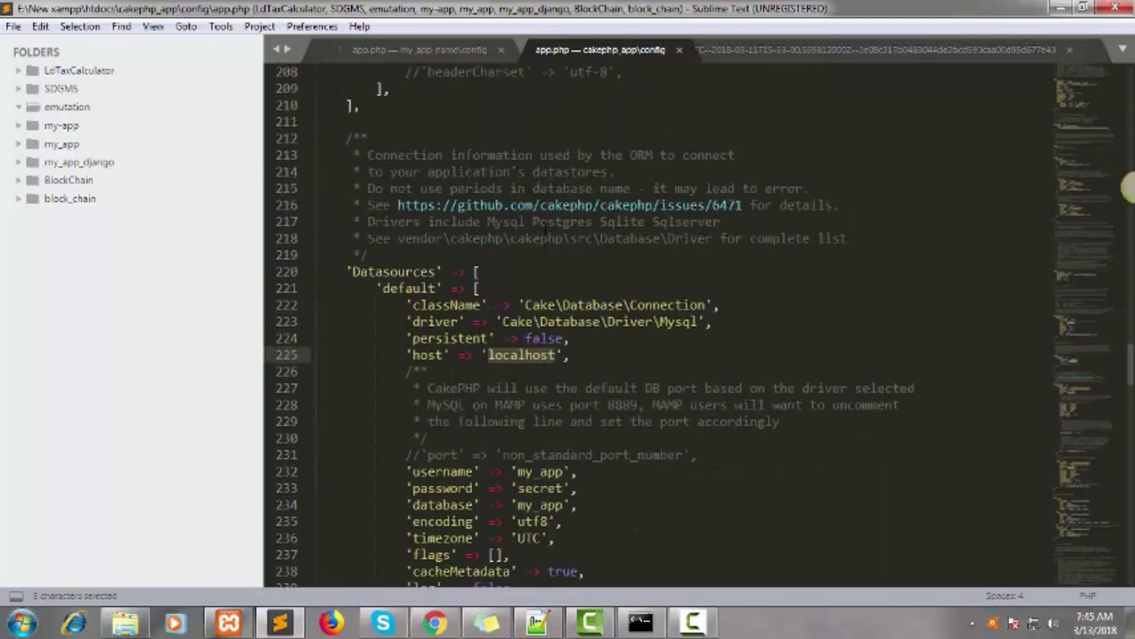
click(1105, 118)
drag(1105, 118, 1091, 345)
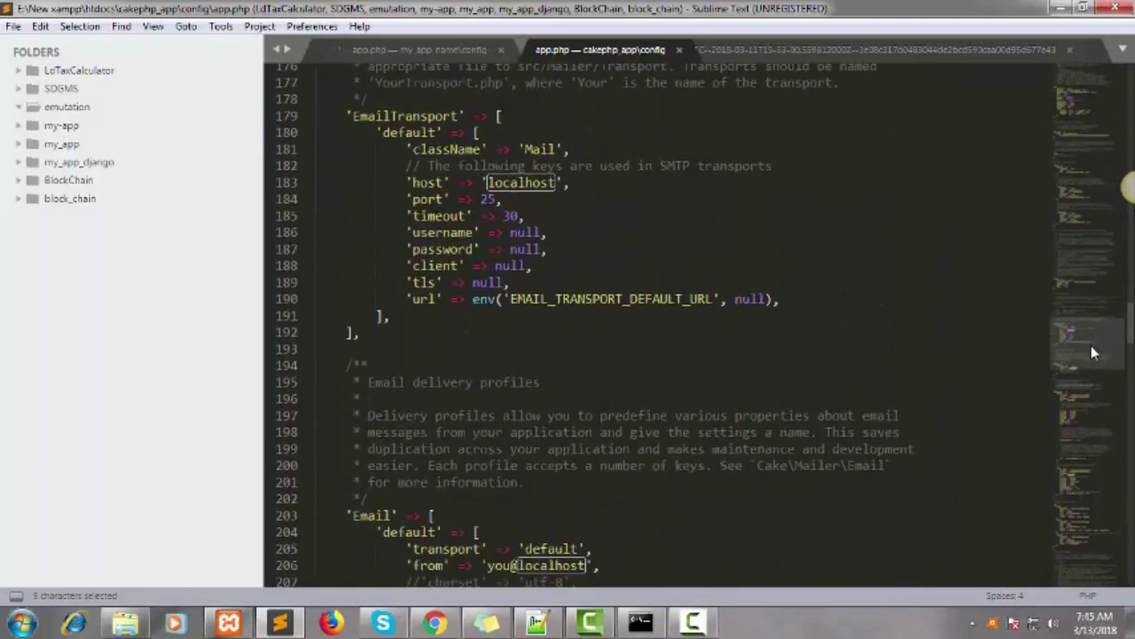
scroll(761, 272, down, 12)
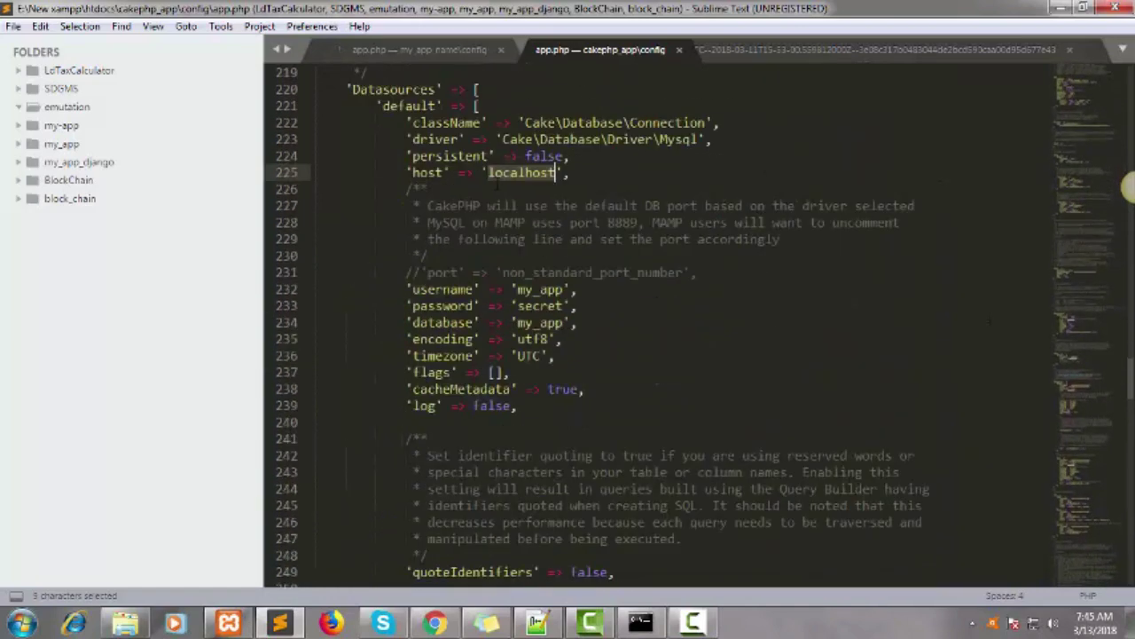
double_click(414, 89)
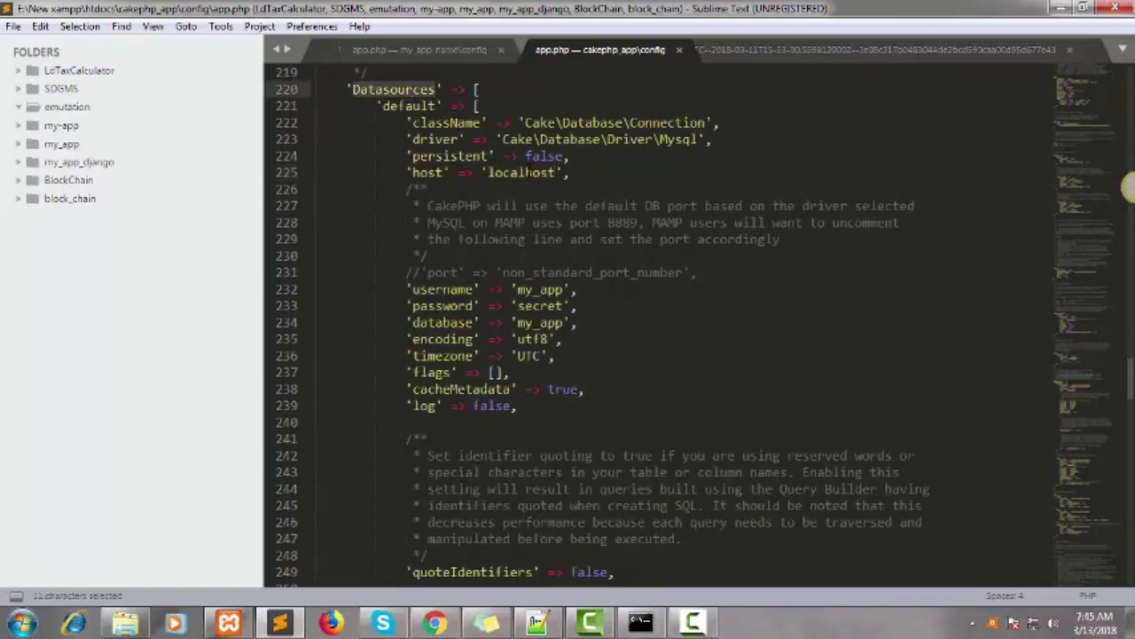
double_click(523, 172)
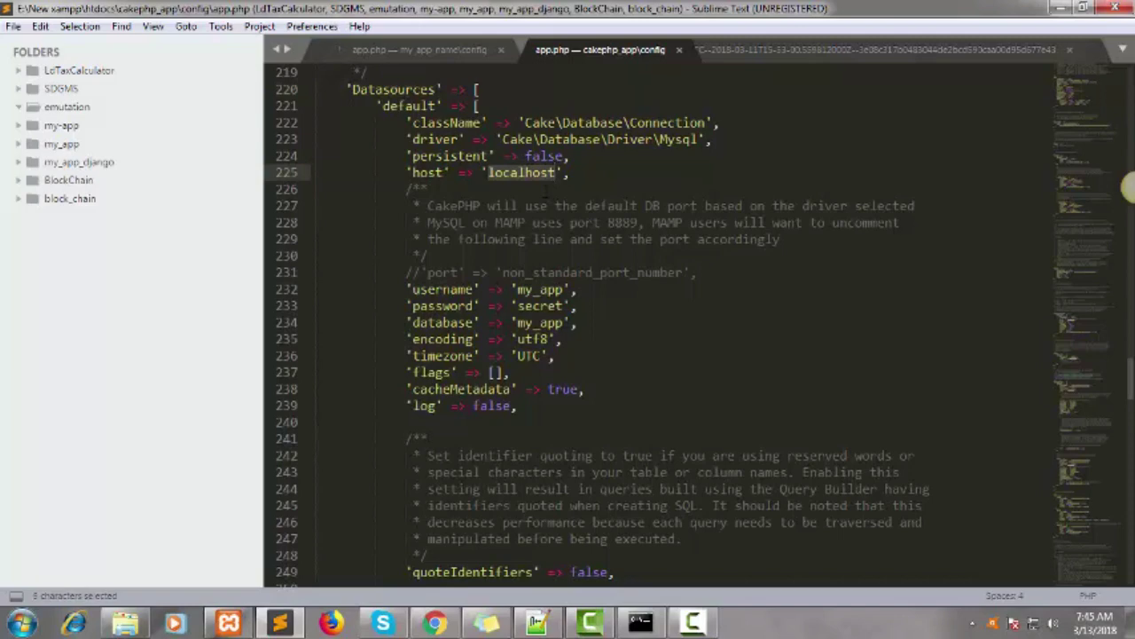
- Set the default connection's username to root, clear its password to an empty string, and save app.php
double_click(539, 289)
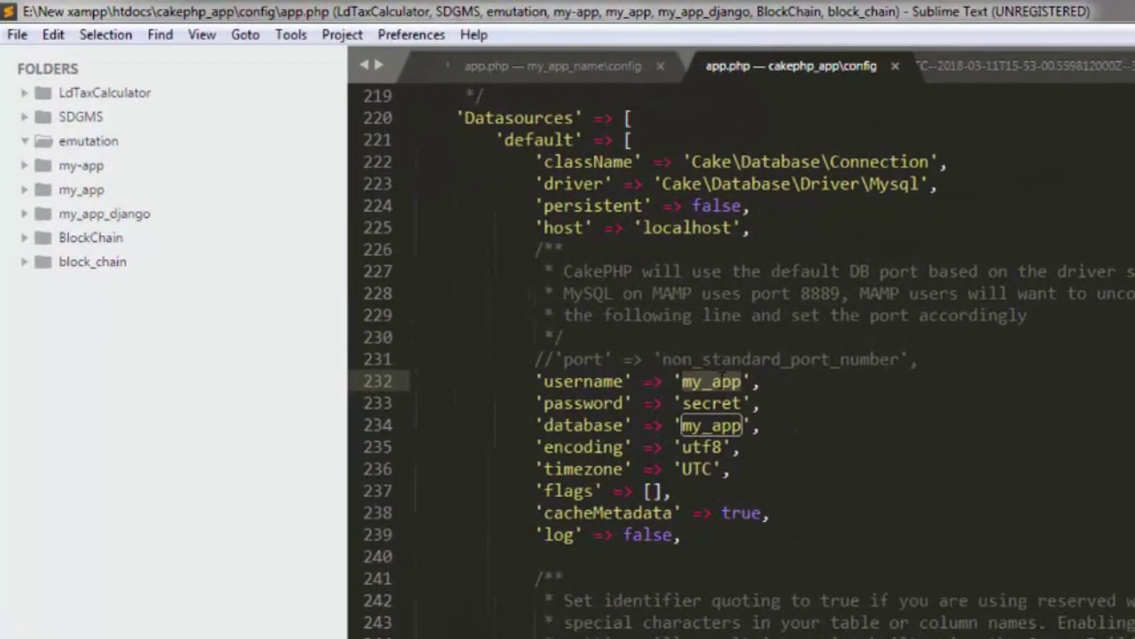
text(r)
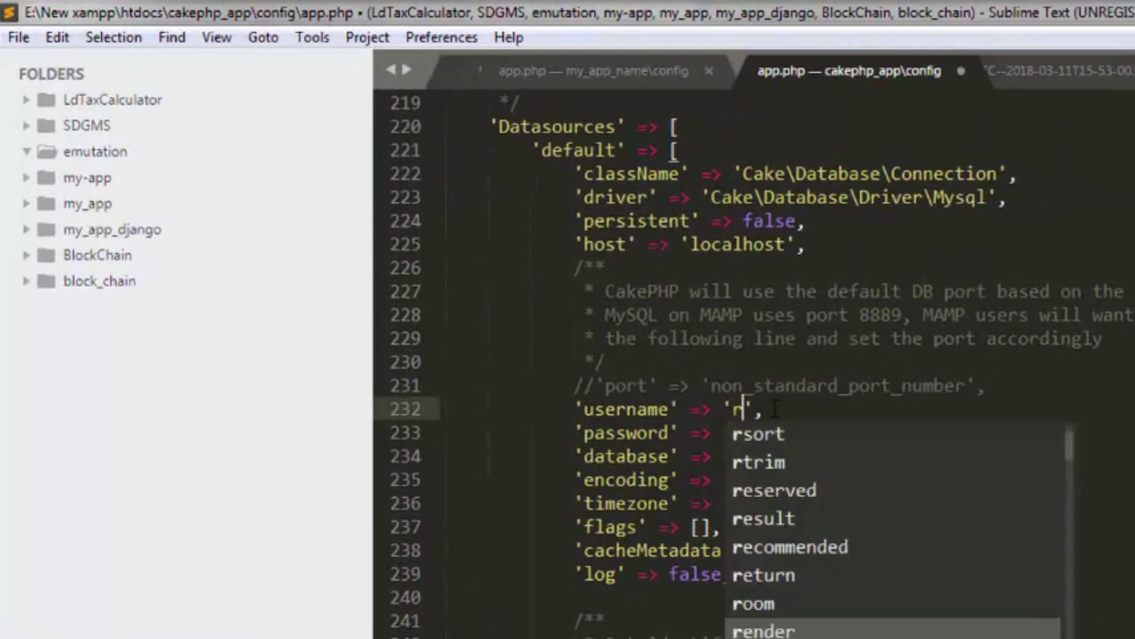
text(oot)
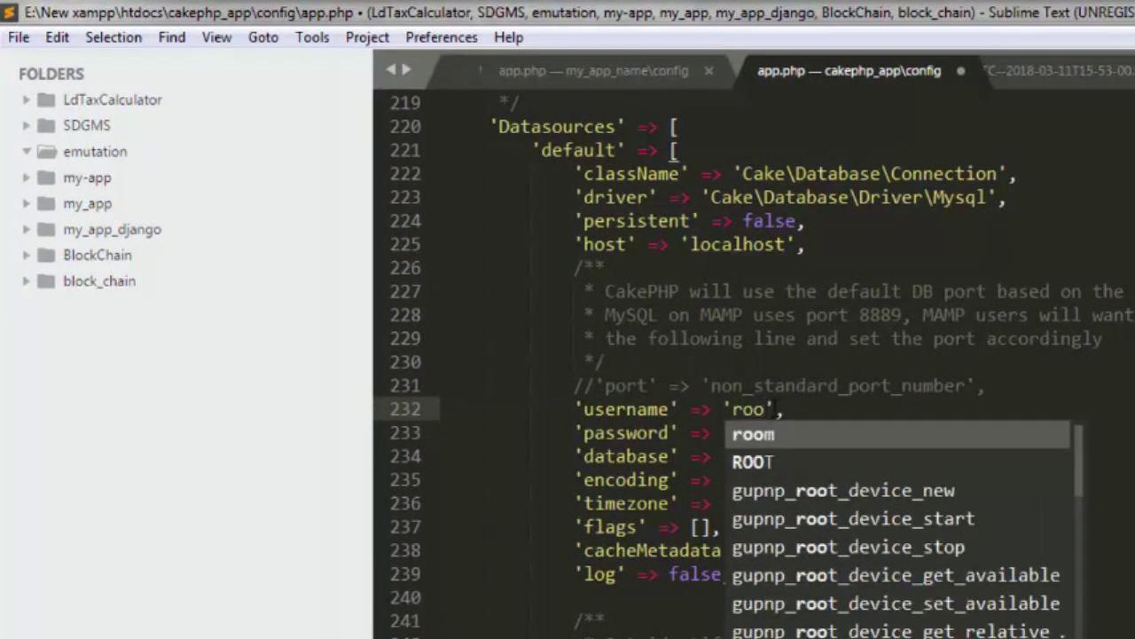
click(891, 385)
click(762, 432)
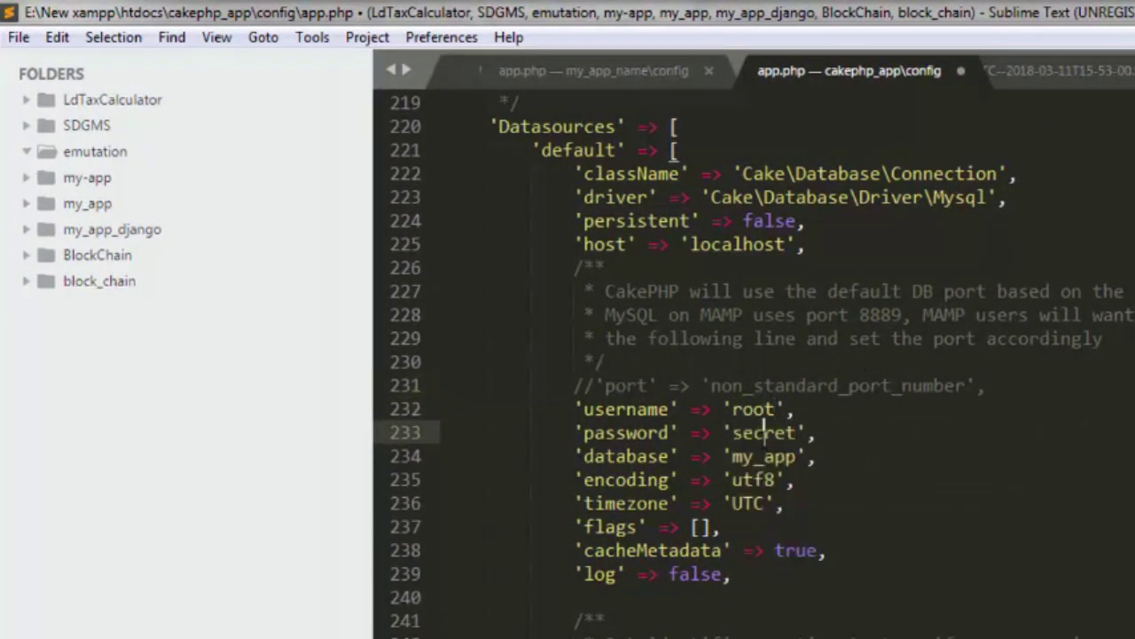
key(BackSpace)
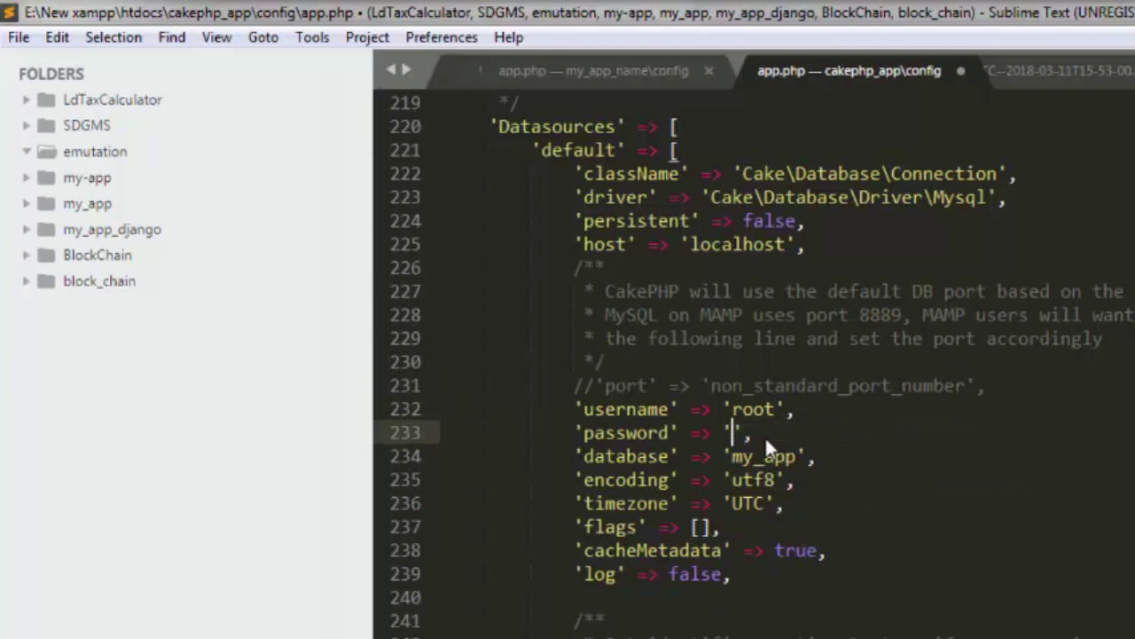
key(ctrl+s)
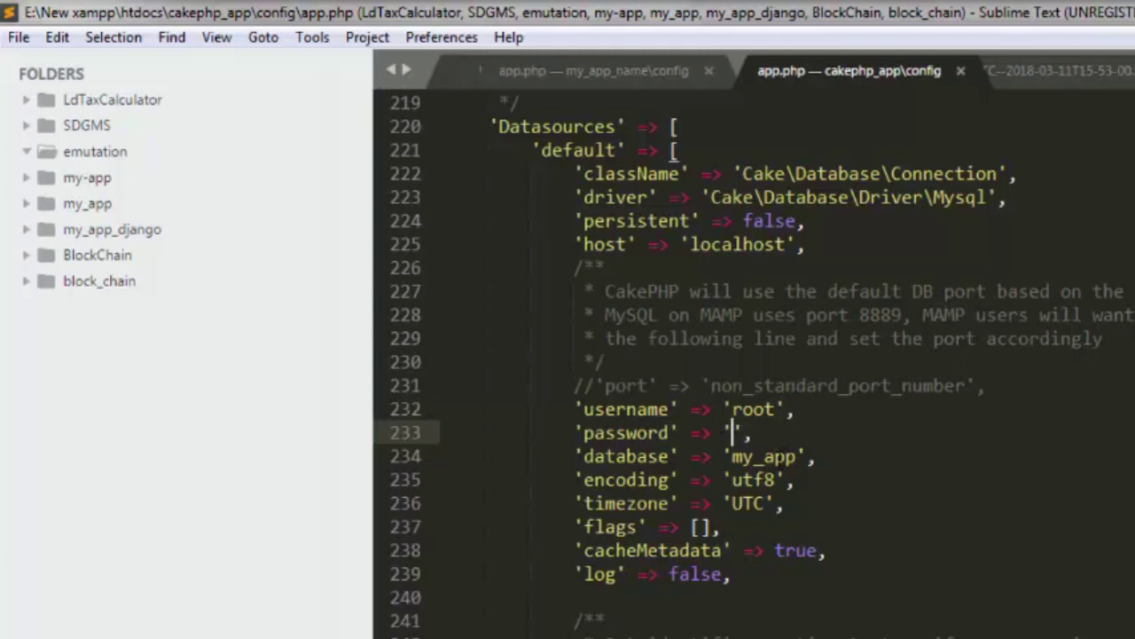
- Set the default connection's database name to cakephp_app and save the file
double_click(776, 457)
text(cake)
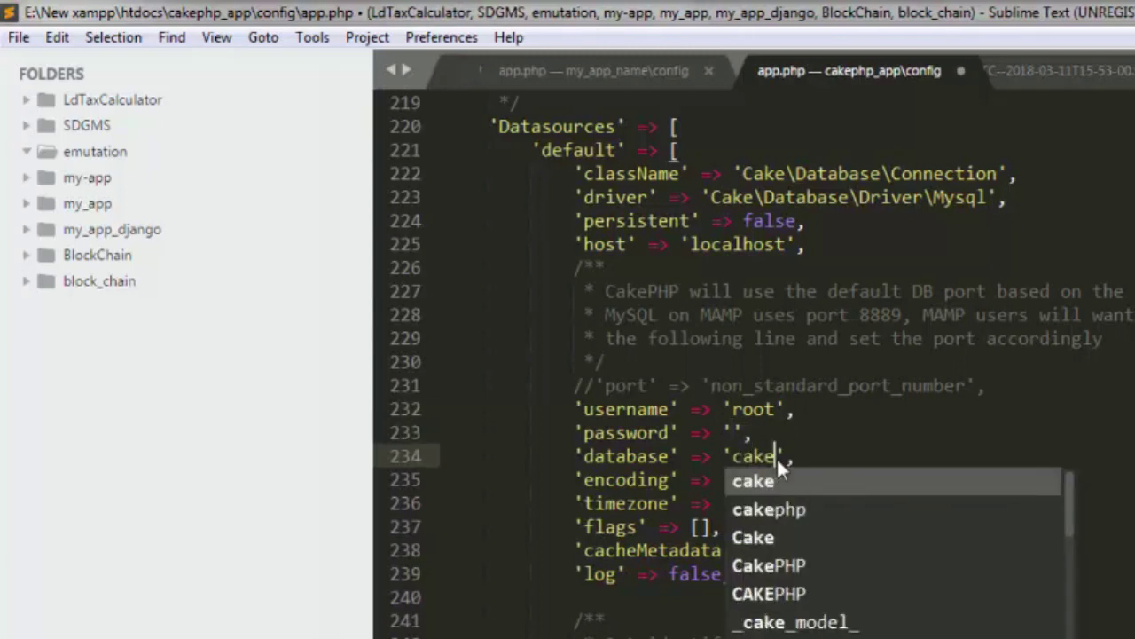
text(php_)
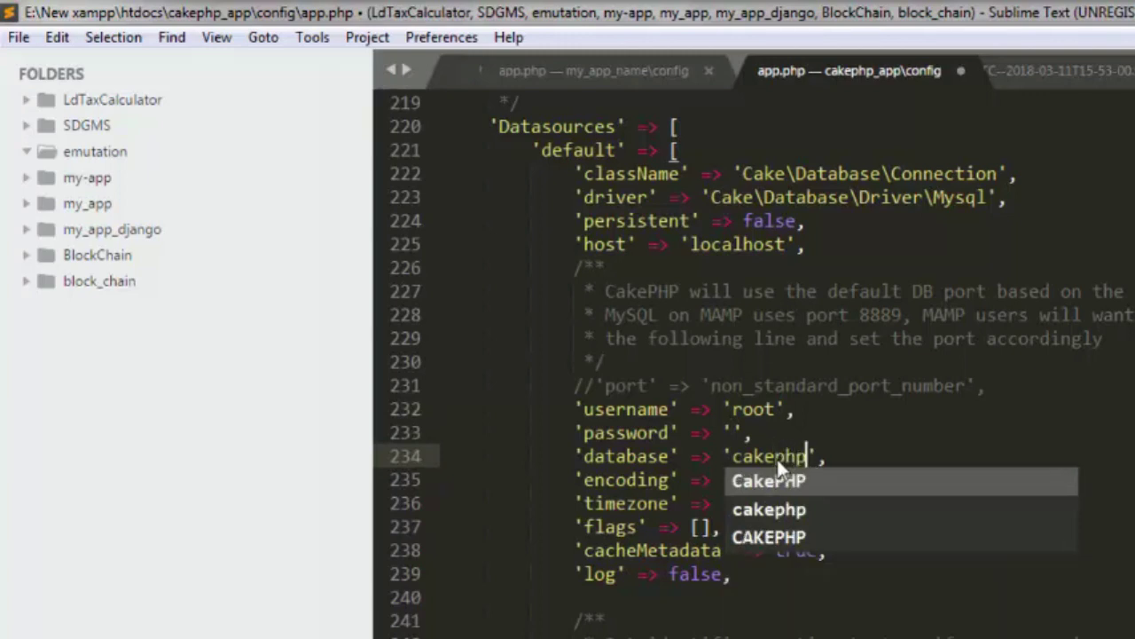
text(app)
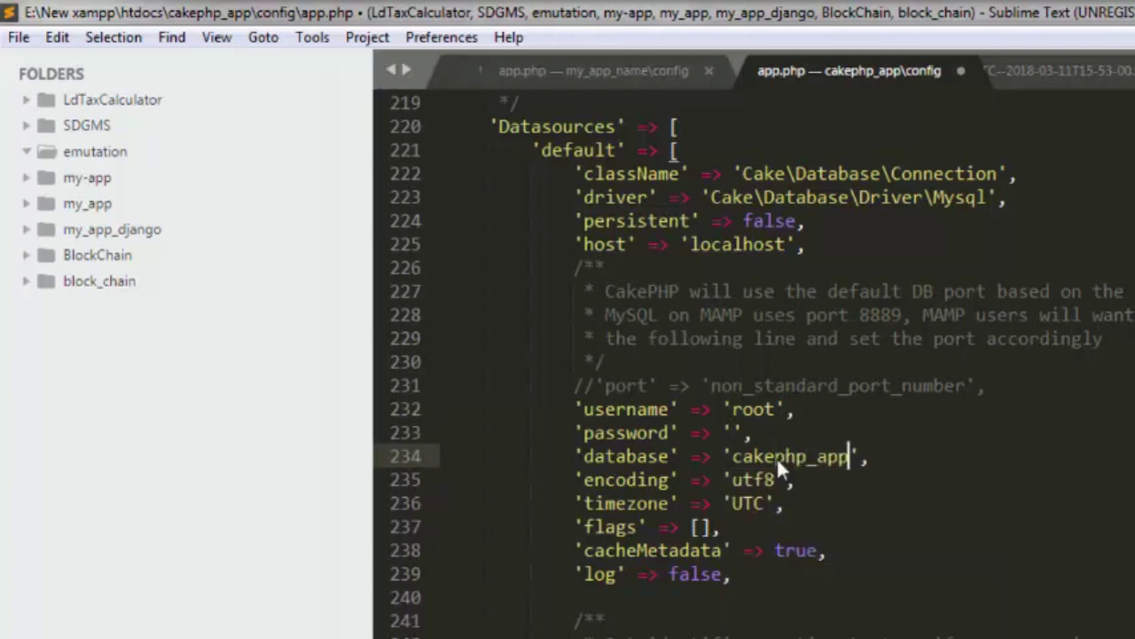
key(ctrl+s)
key(Left)
key(Left)
key(Left)
key(Left)
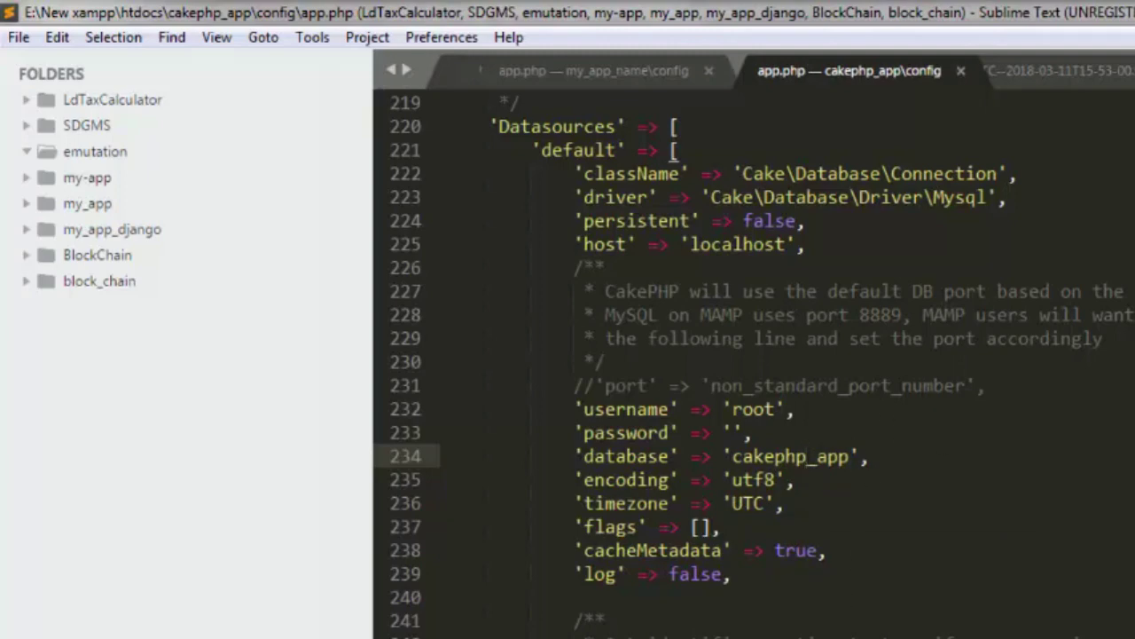
- Switch to Chrome, reload the cakephp_app welcome page, and check the connection status in its Database section
key(alt+Tab)
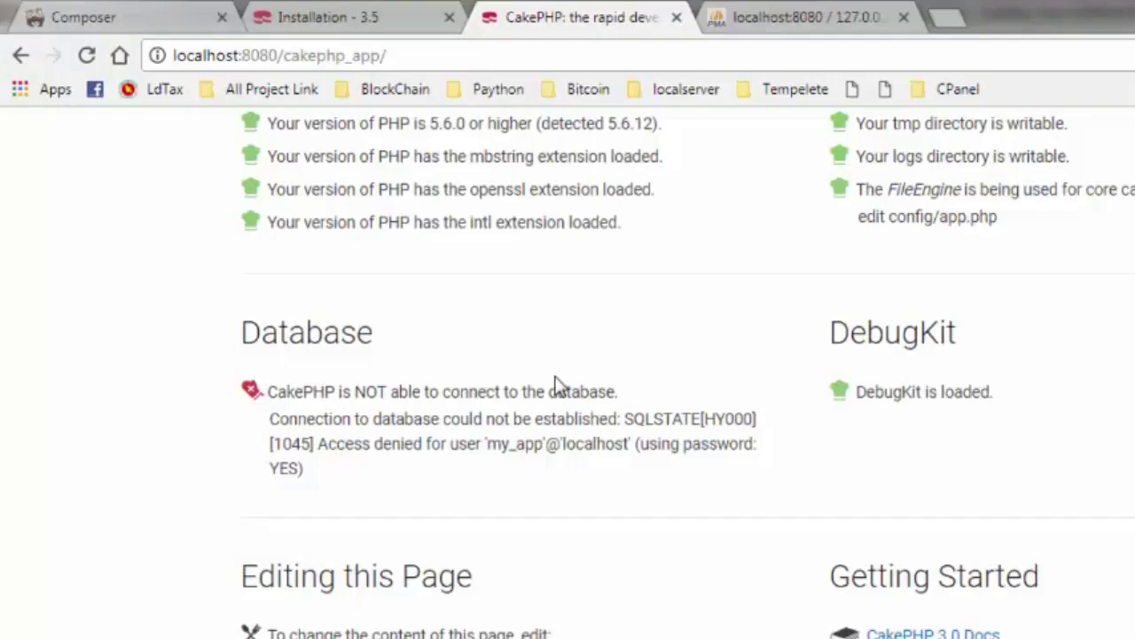
key(F5)
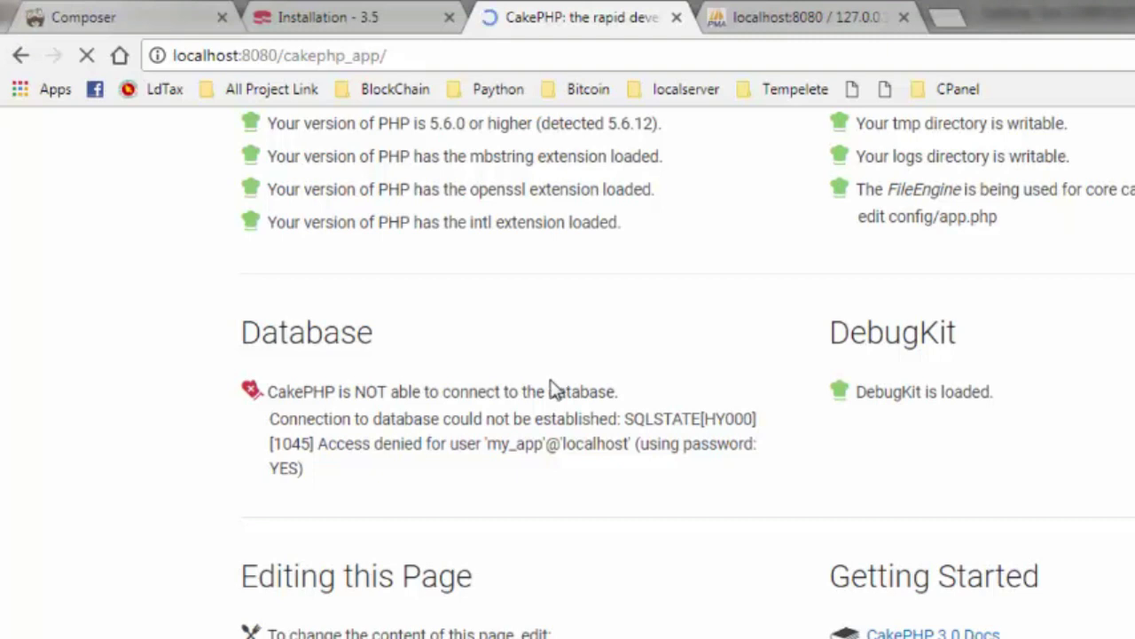
drag(261, 400, 621, 393)
click(400, 401)
click(625, 392)
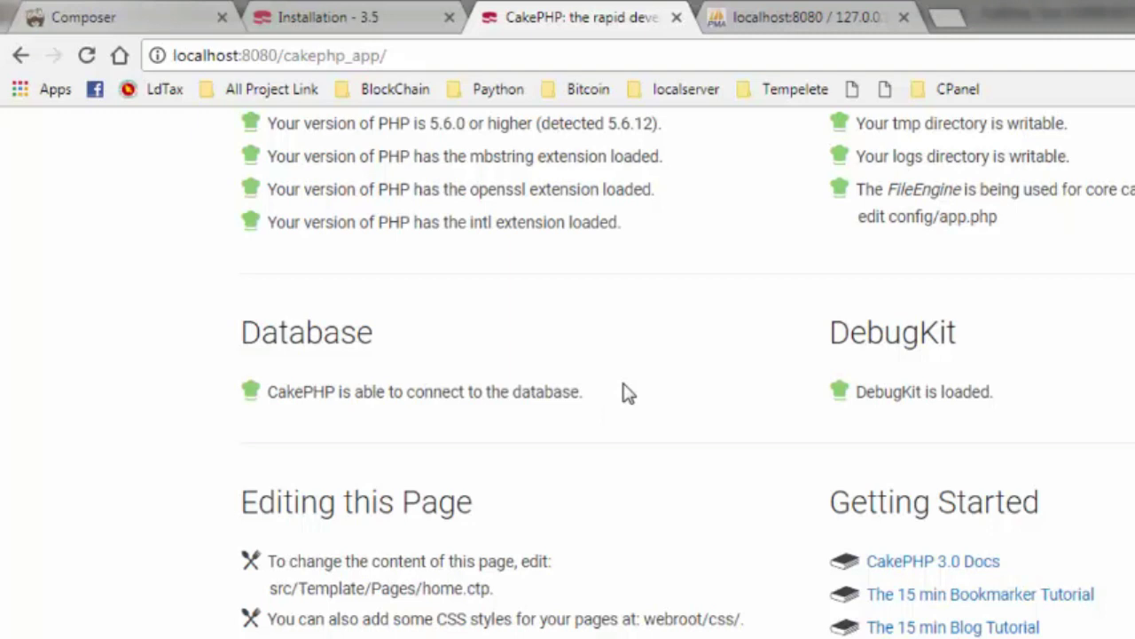
scroll(625, 393, up, 3)
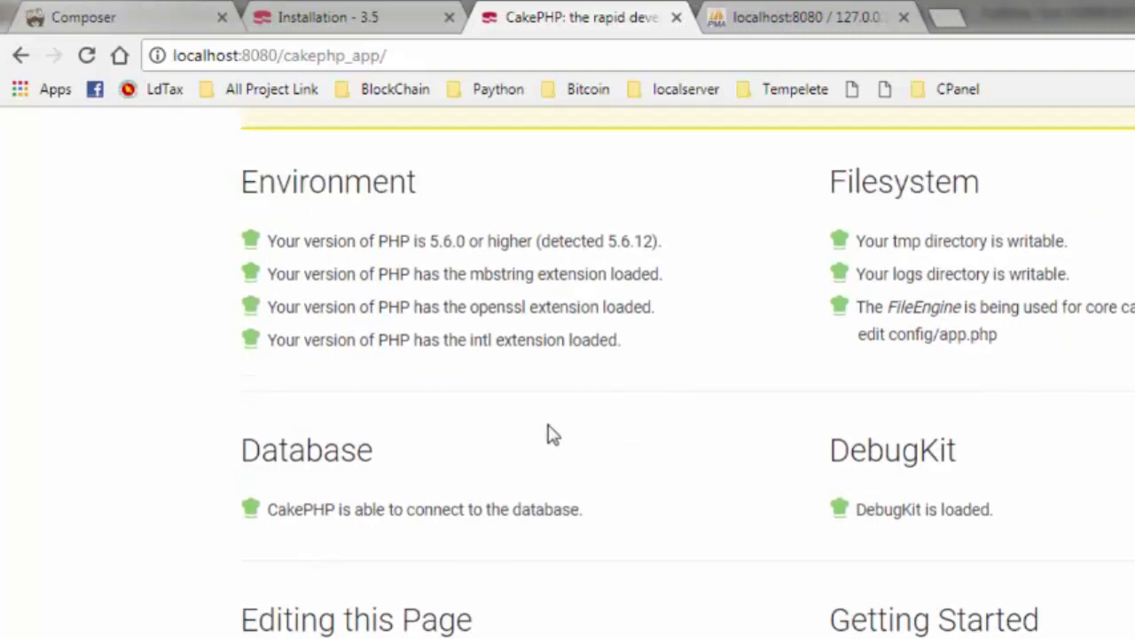
drag(248, 507, 587, 493)
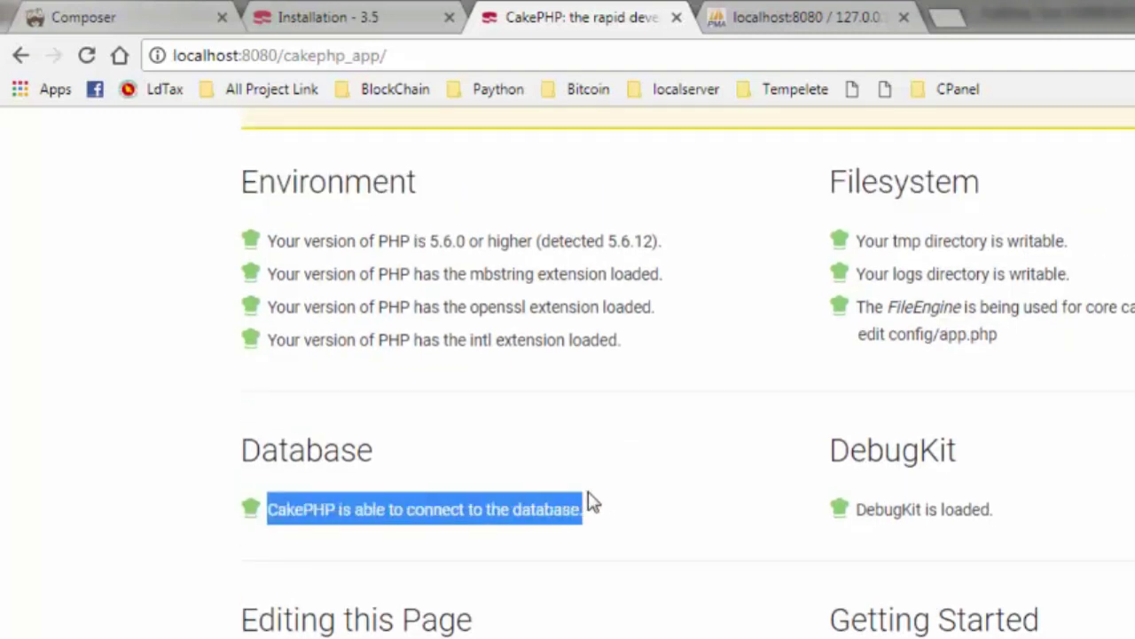
click(1128, 511)
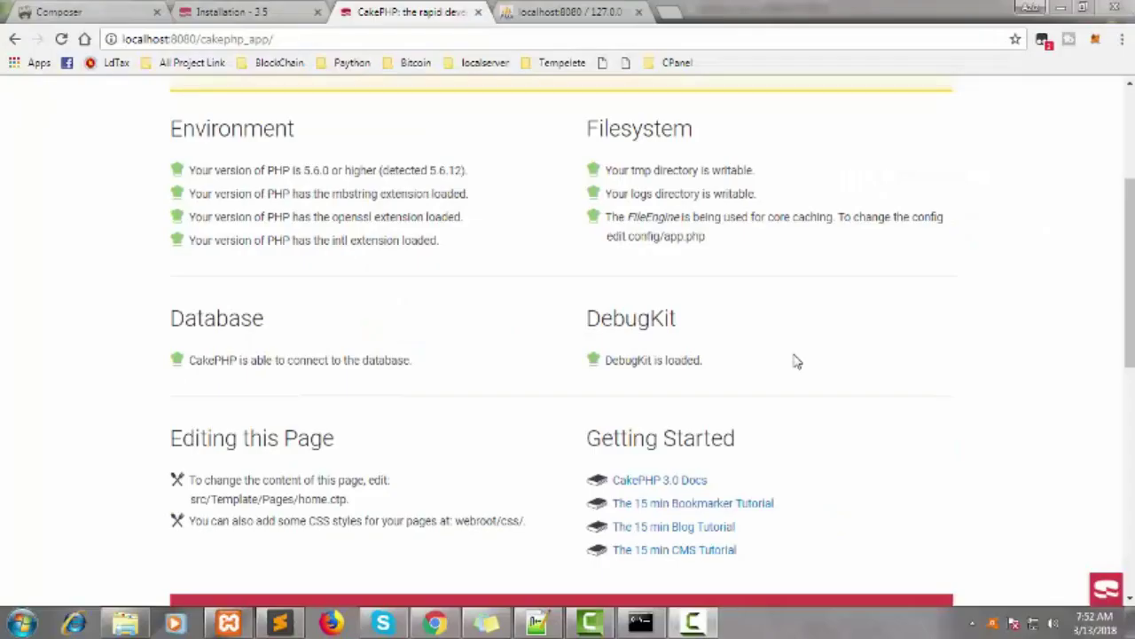